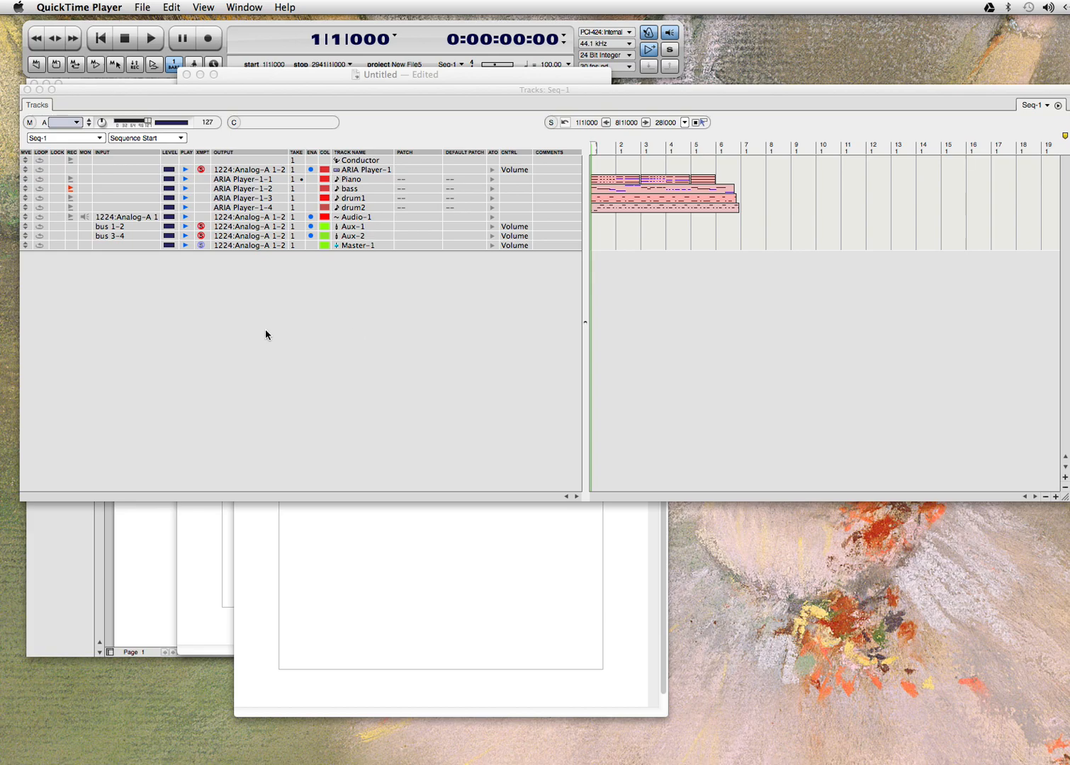
Step: Switch to Digital Performer and quit the application
click(350, 372)
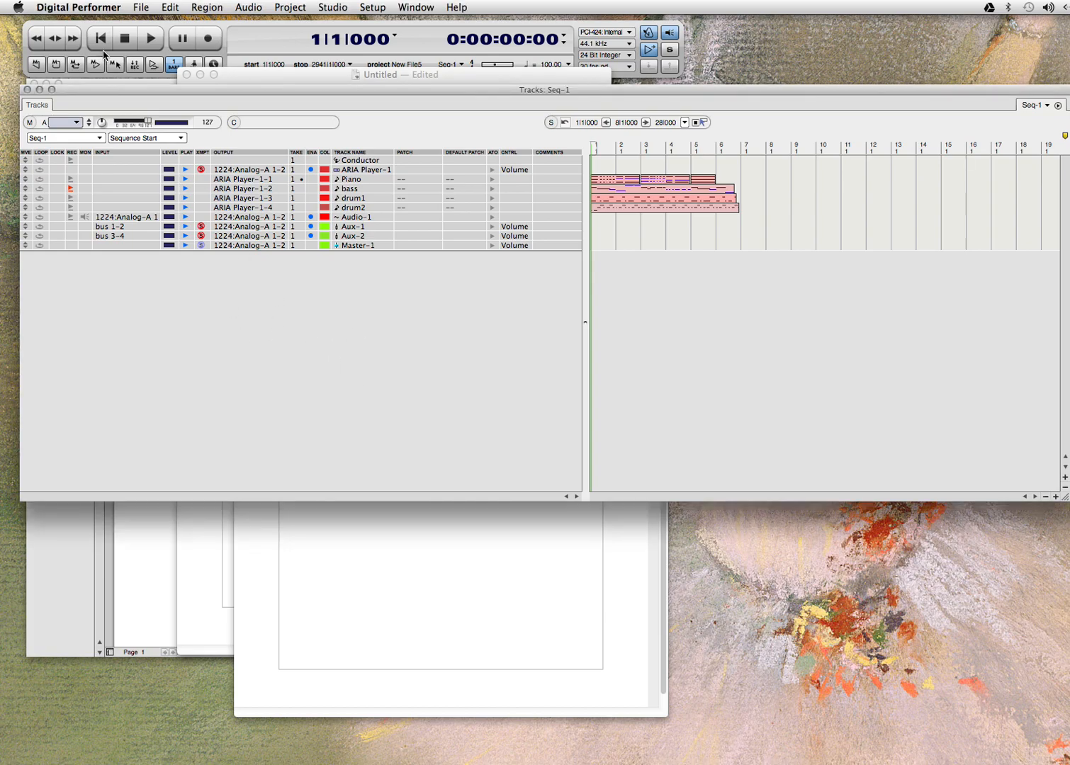
click(140, 7)
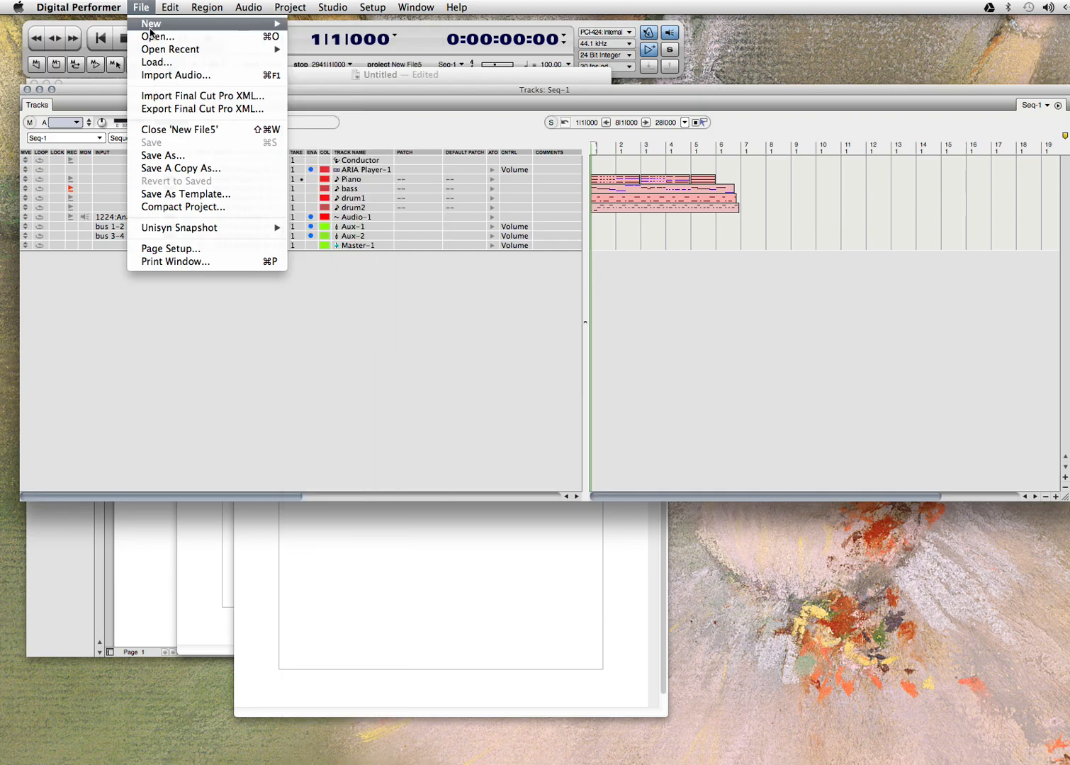
mouse_move(100, 7)
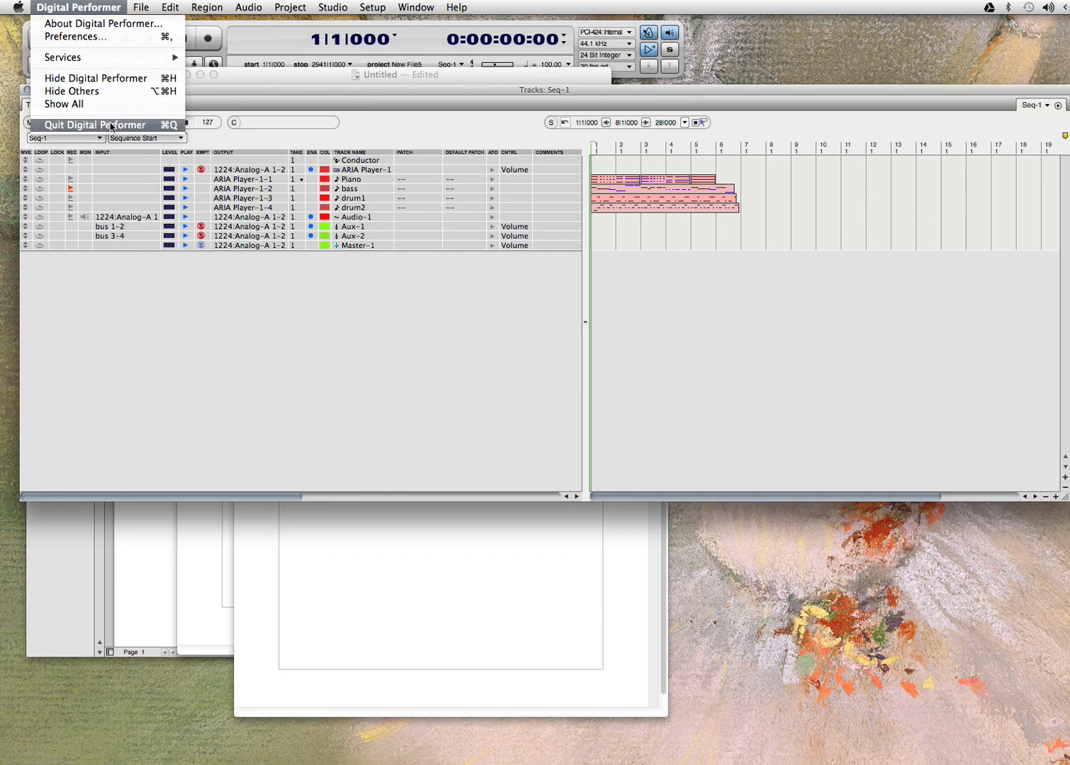
click(111, 126)
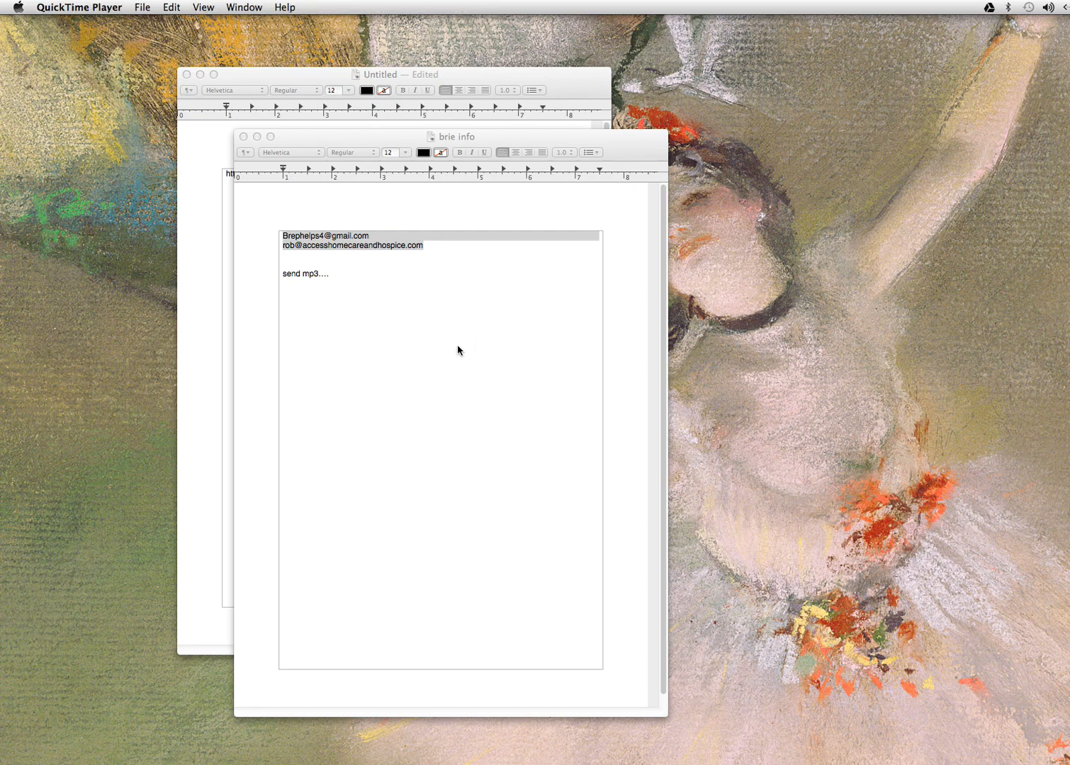
Step: Close both open text documents, deleting the unsaved Untitled one, and quit TextEdit
click(423, 352)
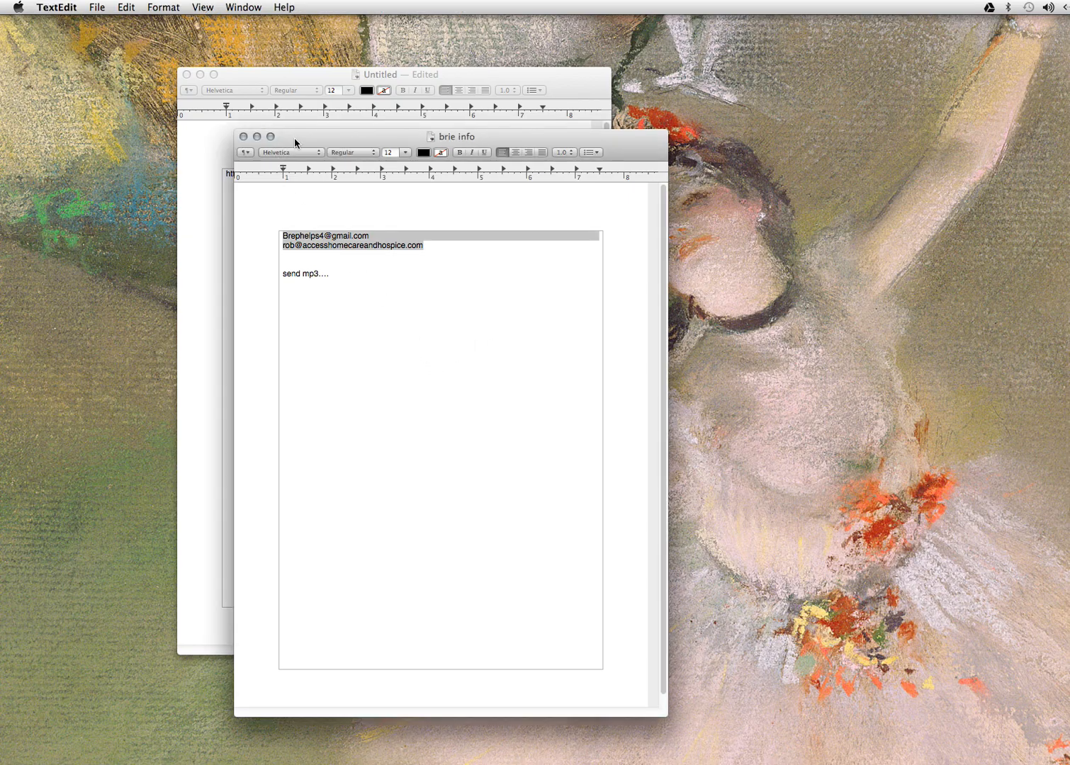
click(244, 137)
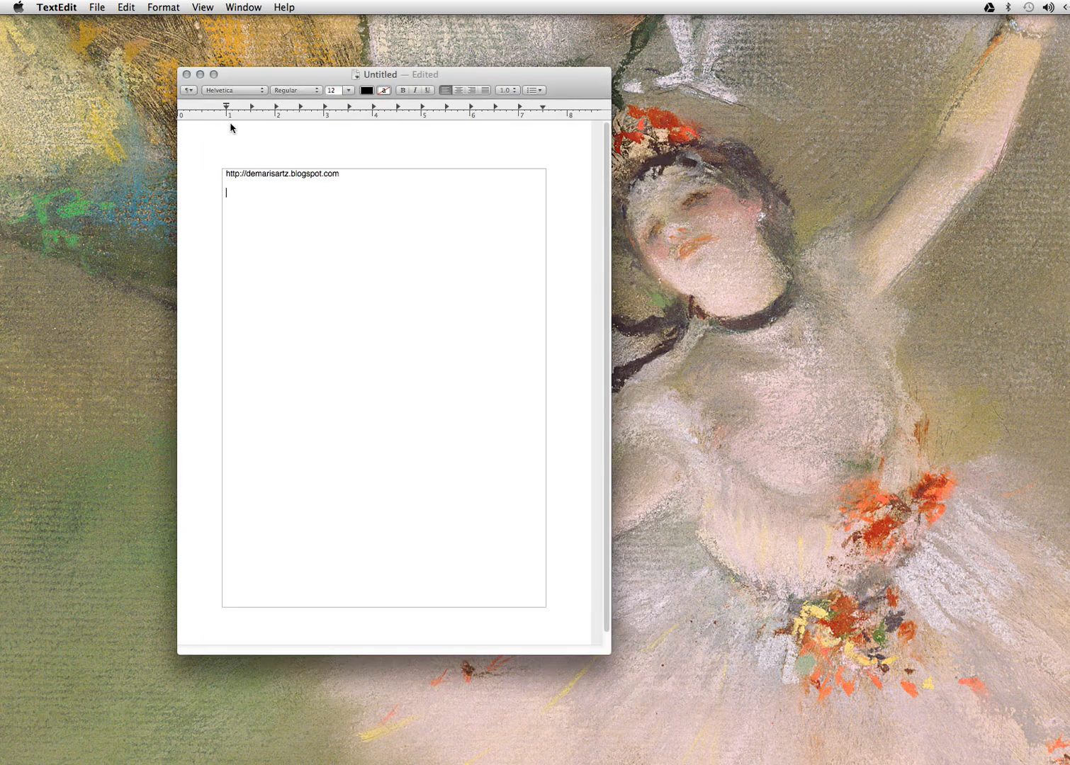
click(186, 74)
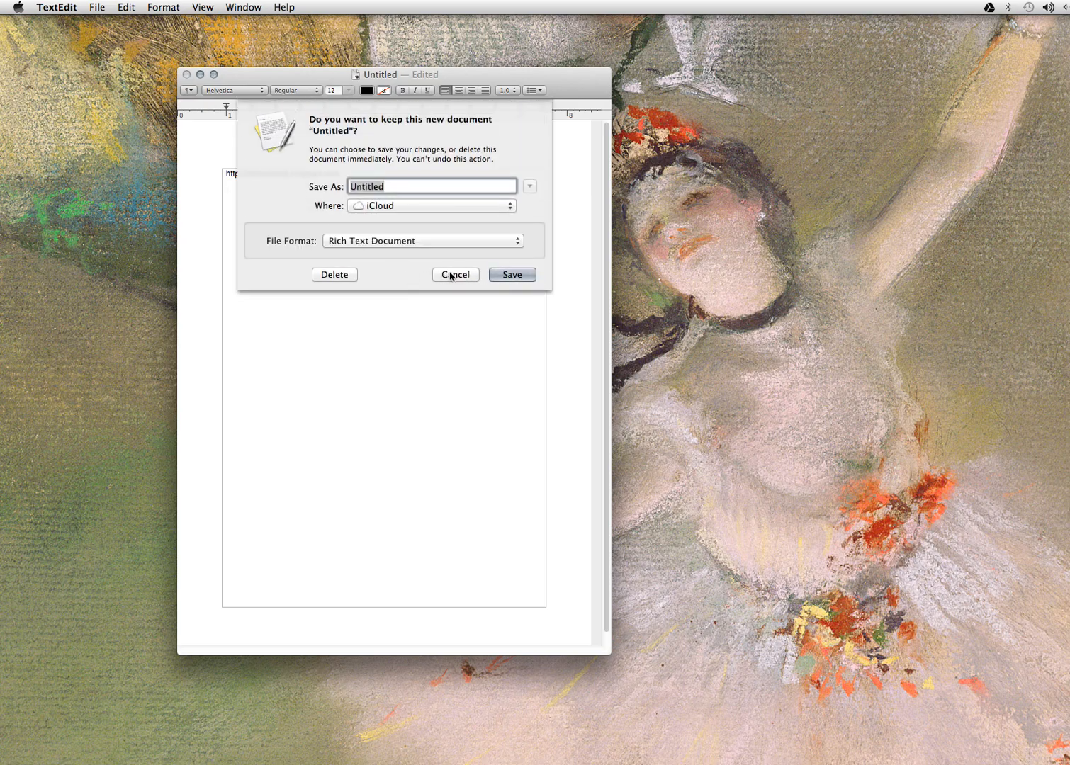
click(448, 276)
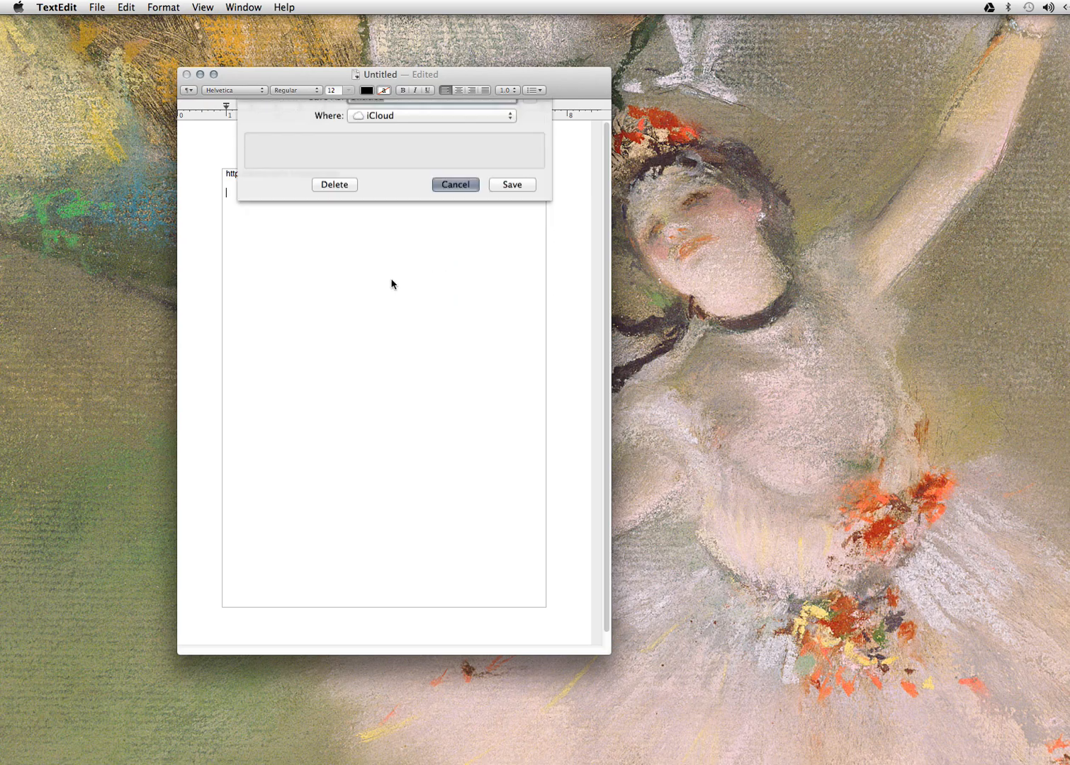
click(186, 75)
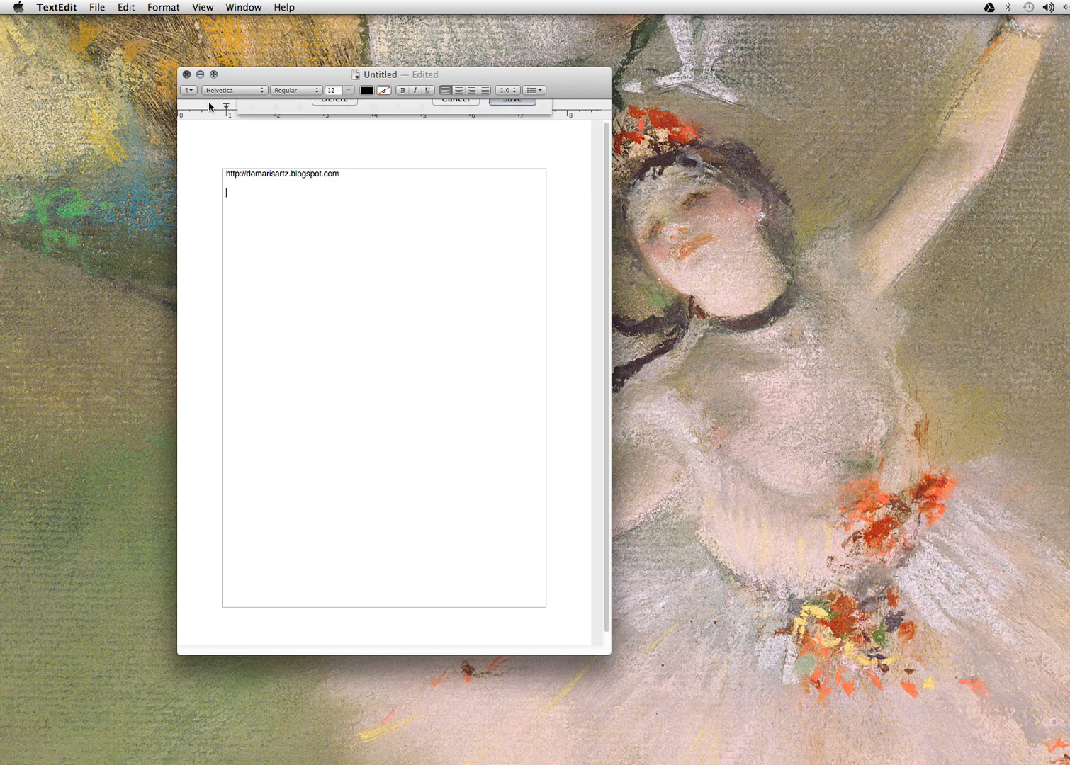
click(344, 276)
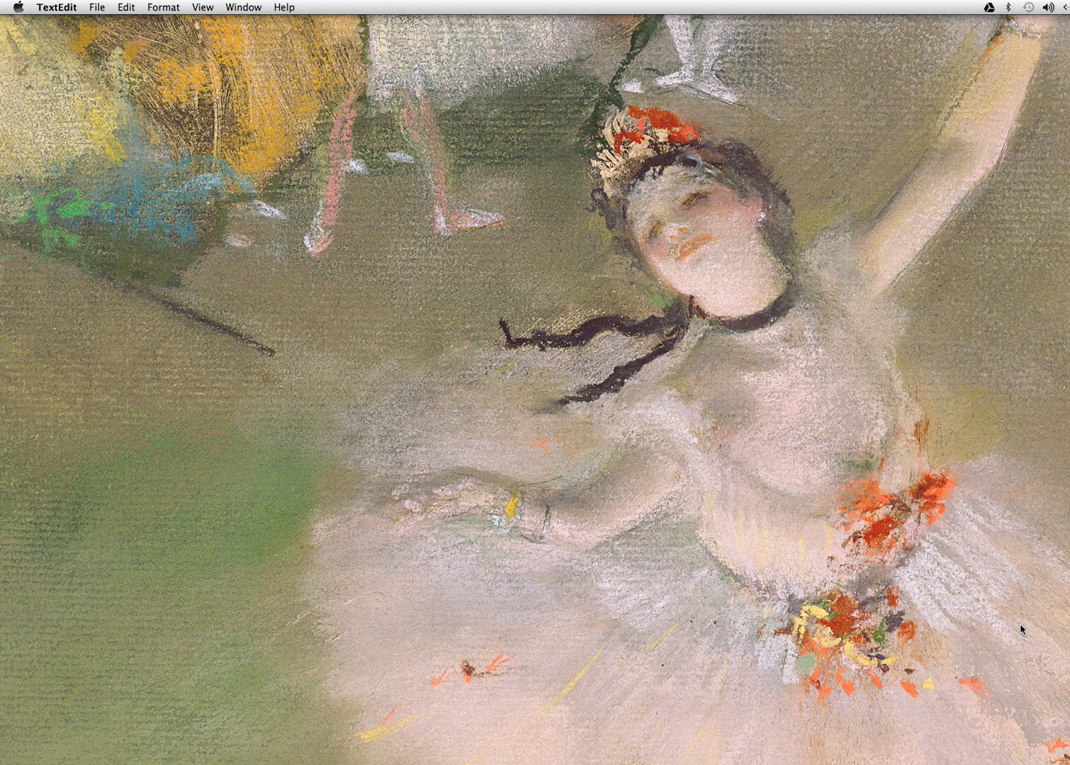
key(super+q)
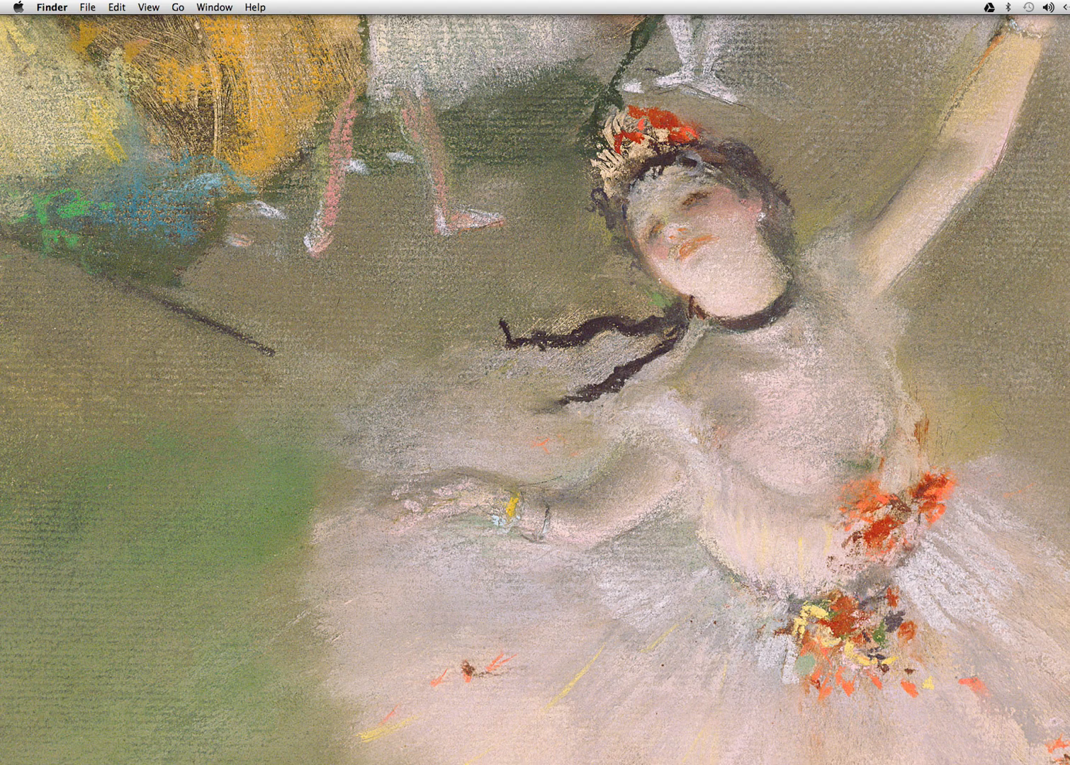
Step: Open AXEL "F".mus from the Week 13 Axel F Digital Performer folder in Finale and play back its opening measures
key(super+n)
drag(730, 508, 551, 335)
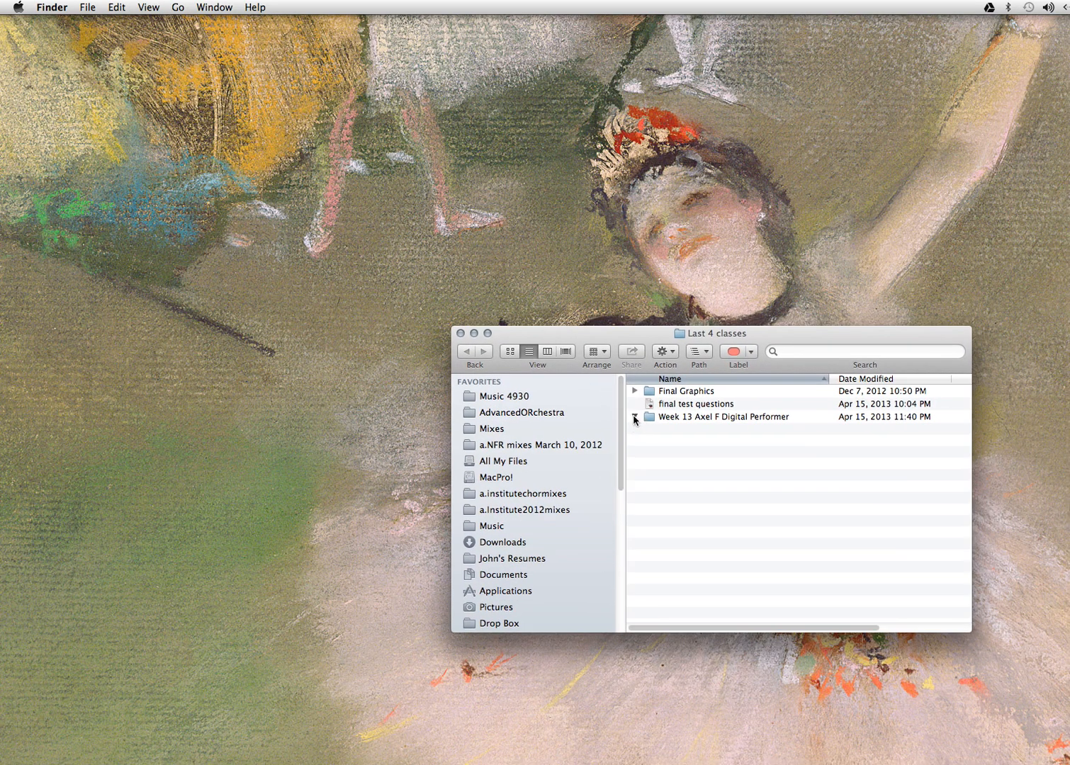
click(635, 418)
click(681, 430)
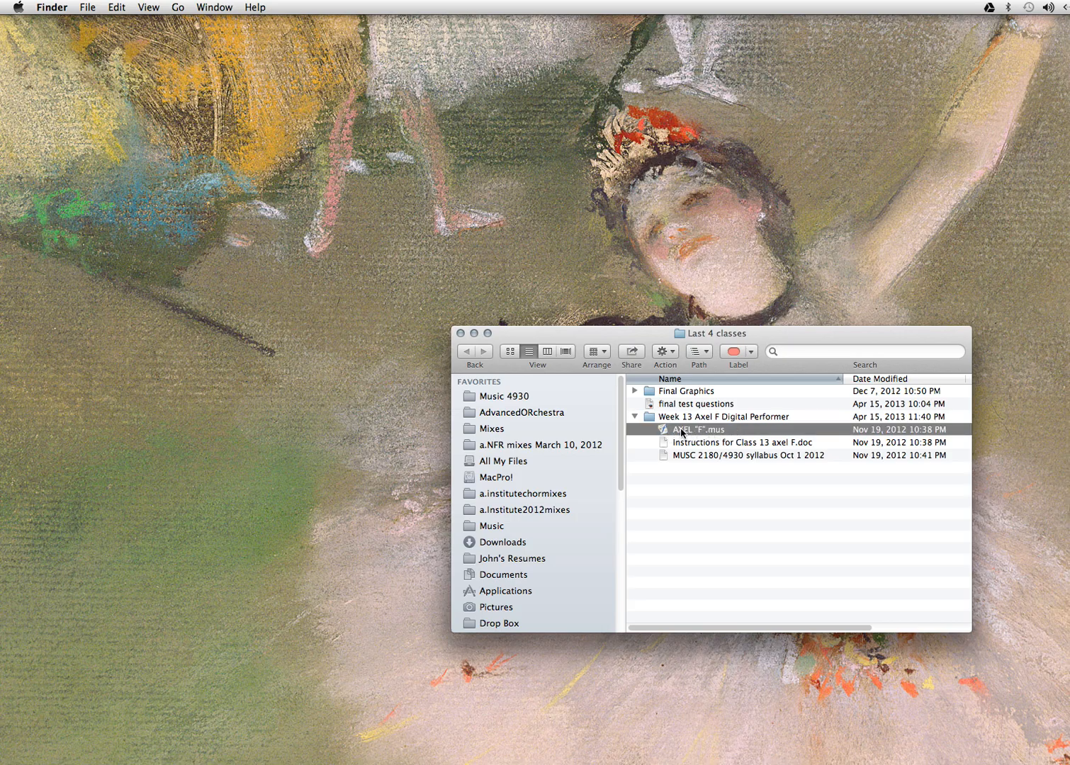
double_click(682, 431)
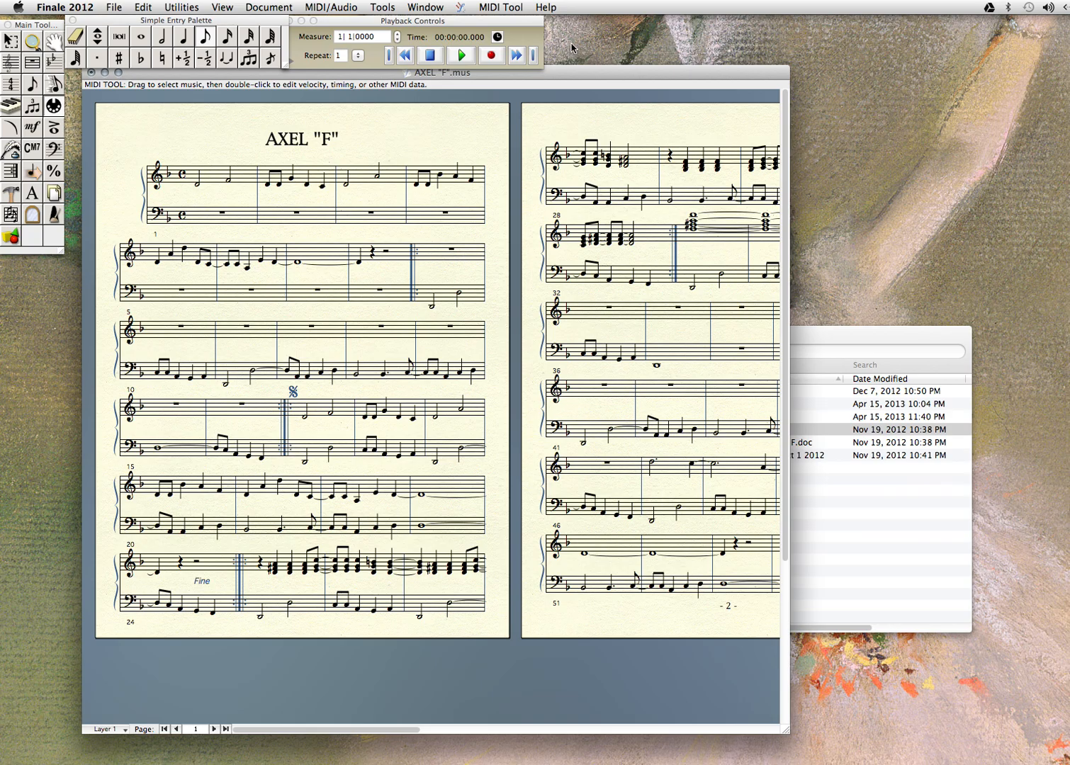
click(464, 59)
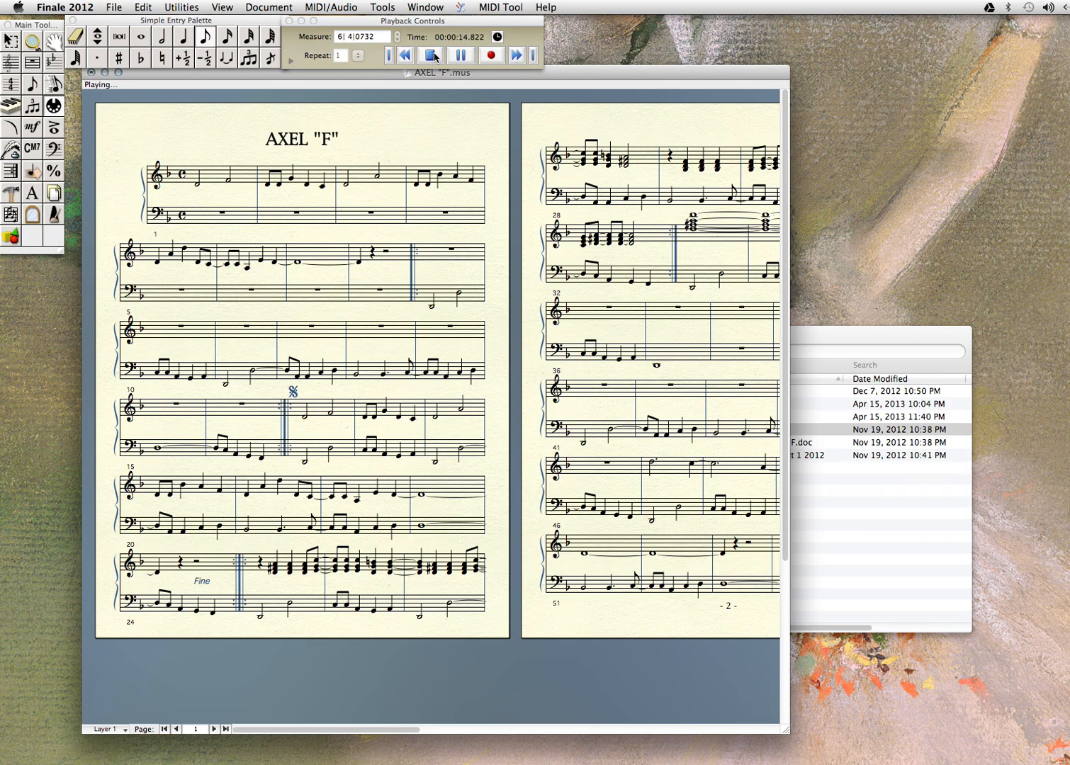
click(432, 55)
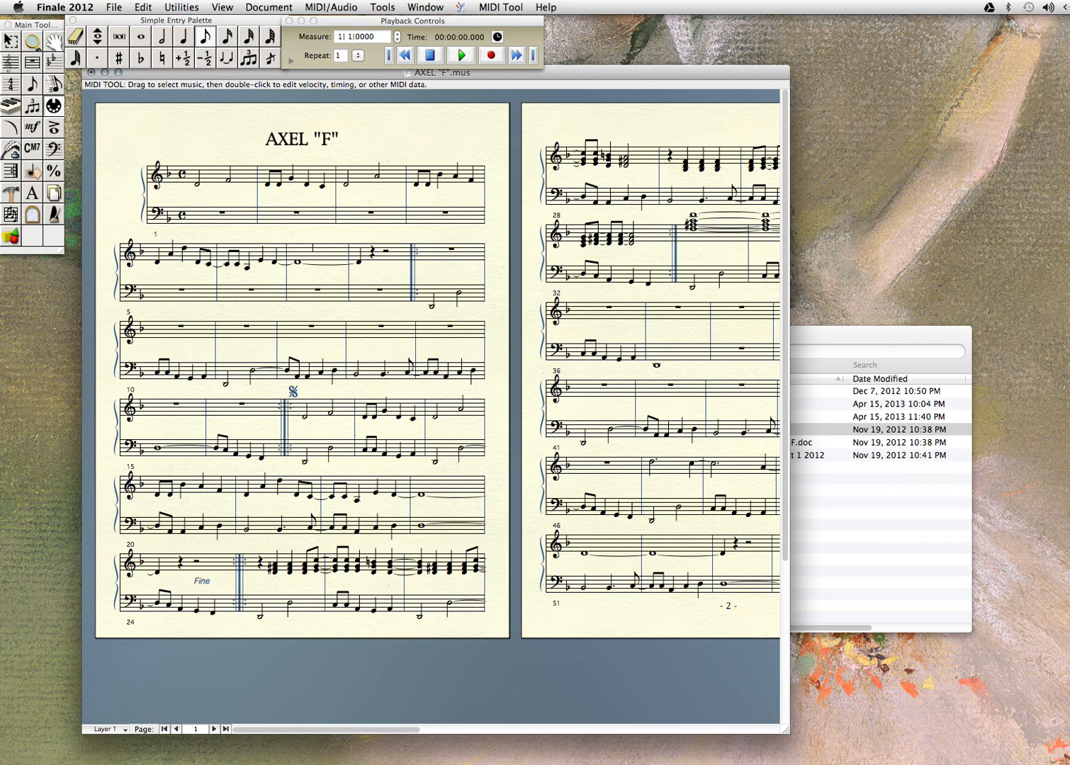
Step: Open the ScoreManager's instrument list and look through the instrument choices for the piano without changing it
click(423, 9)
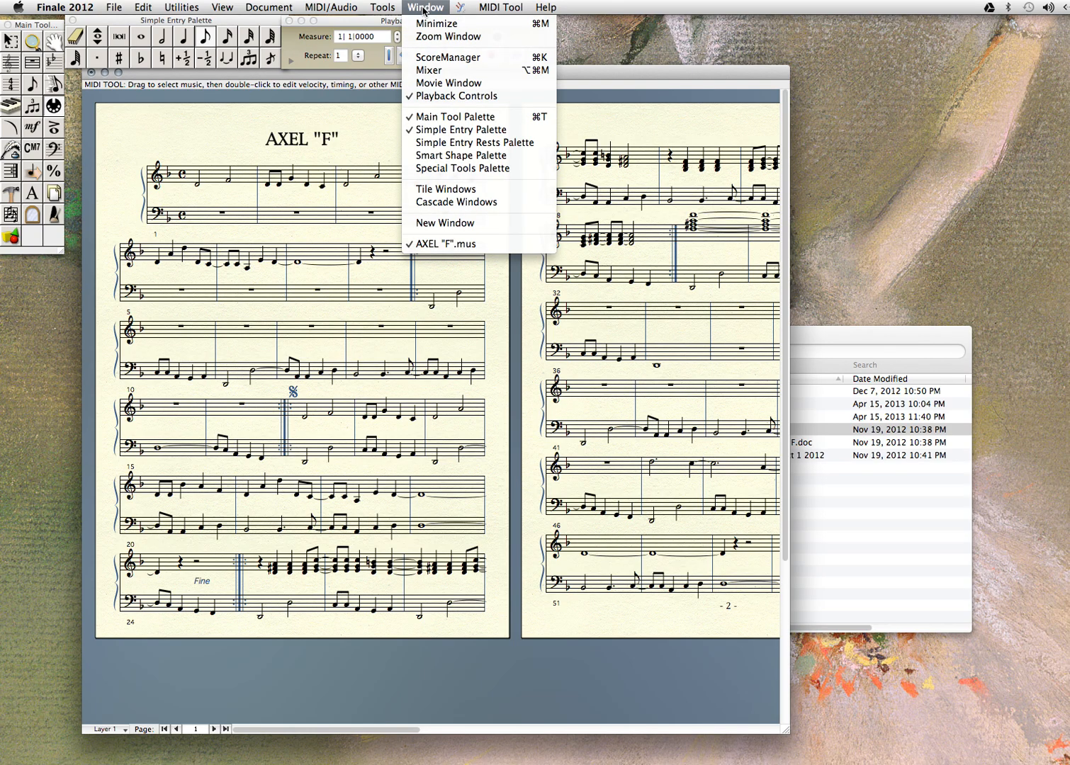
click(425, 56)
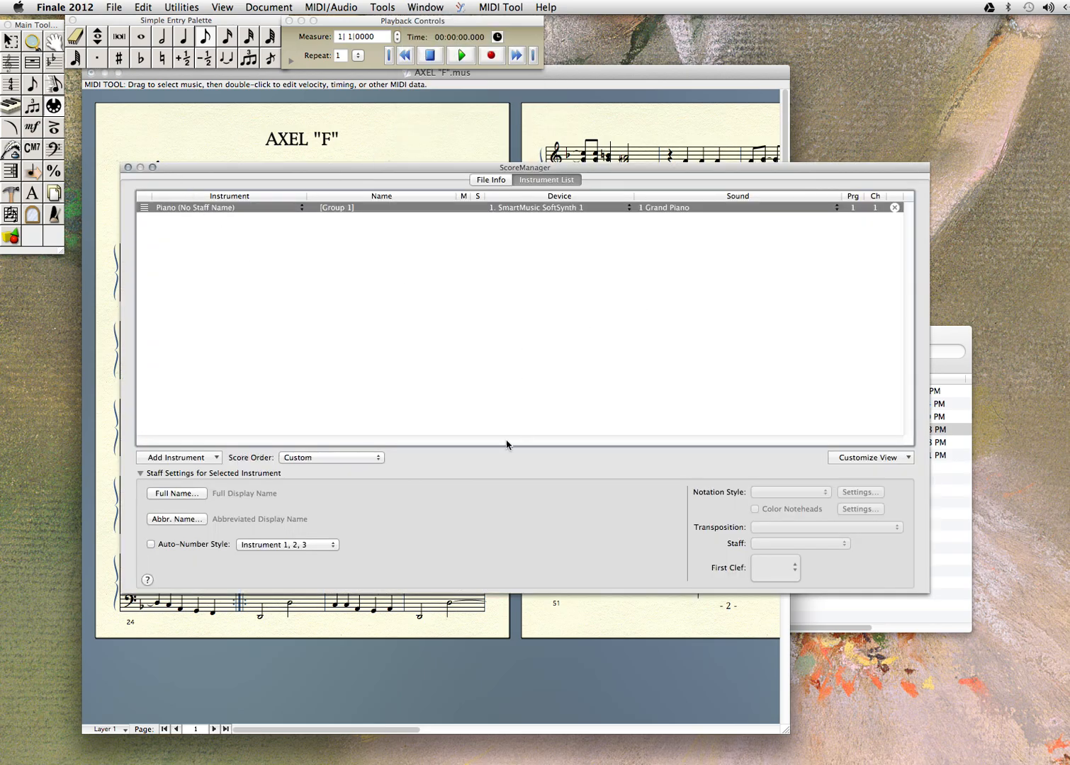
drag(347, 172, 353, 142)
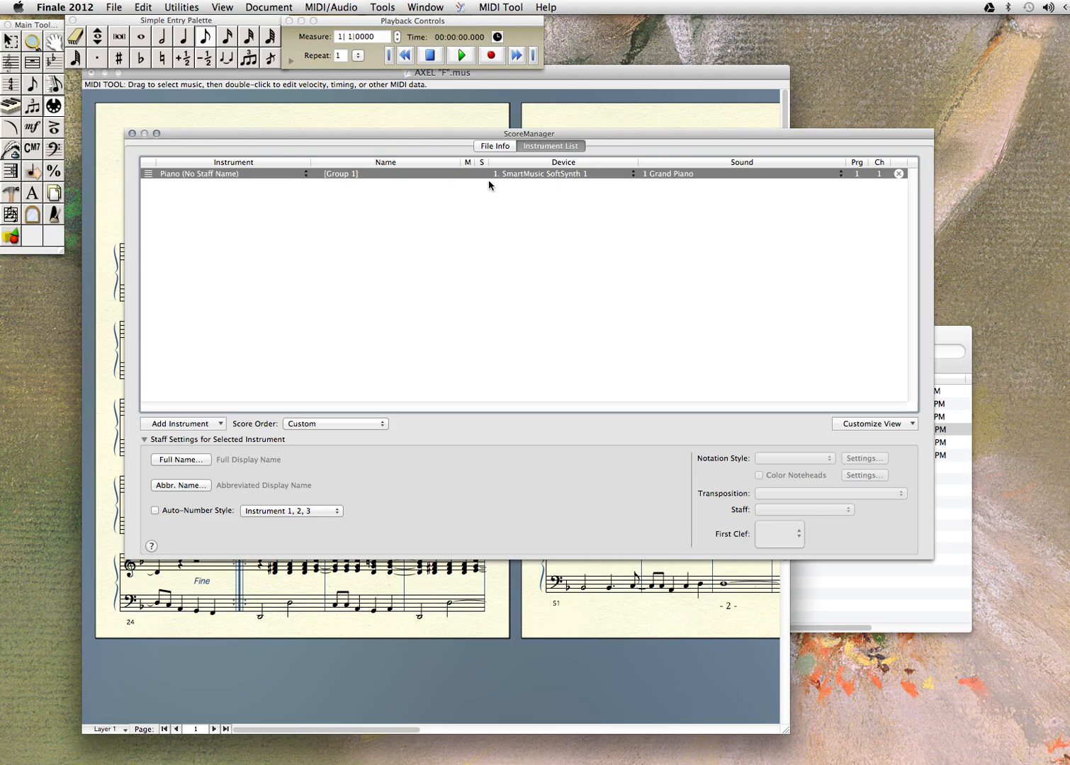
click(306, 176)
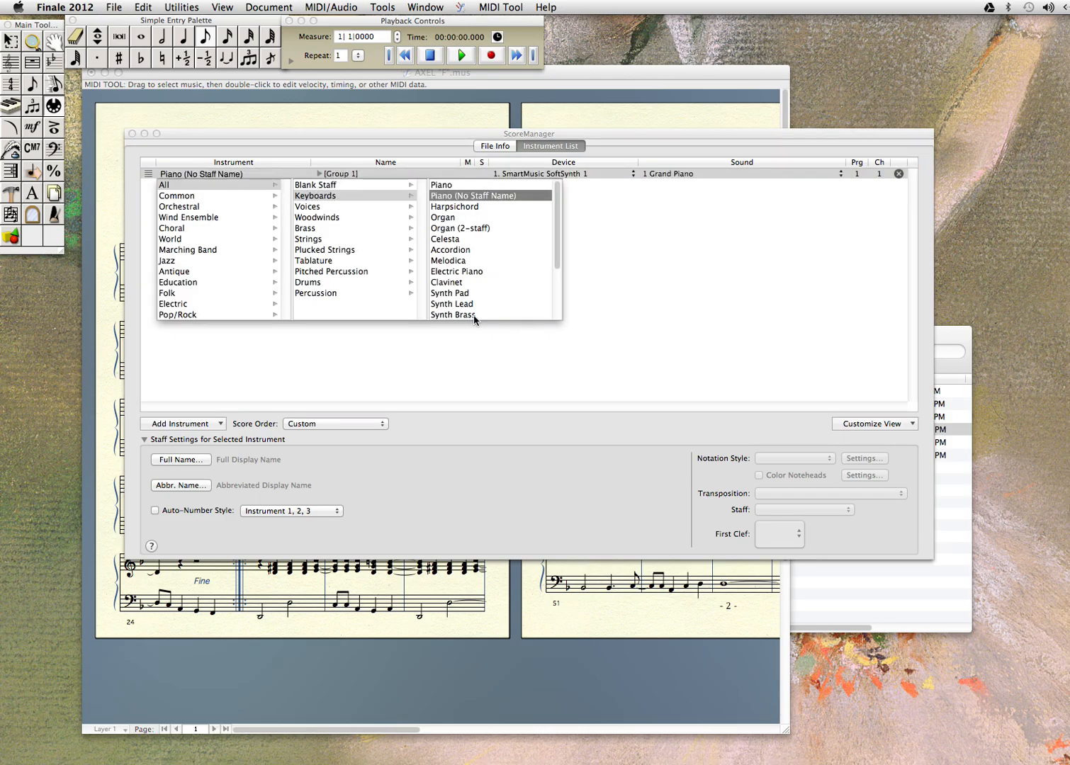
click(493, 324)
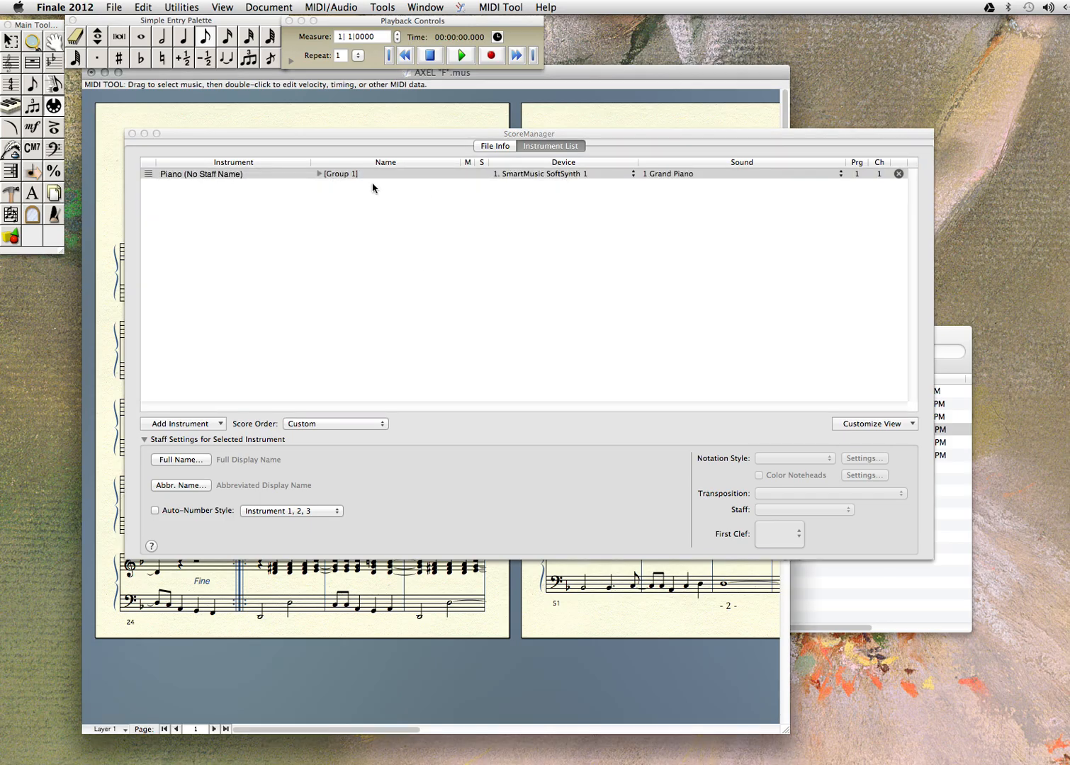
Step: Expand the piano group into its right-hand and left-hand staves and inspect the layers of the piano r.h. staff
click(319, 174)
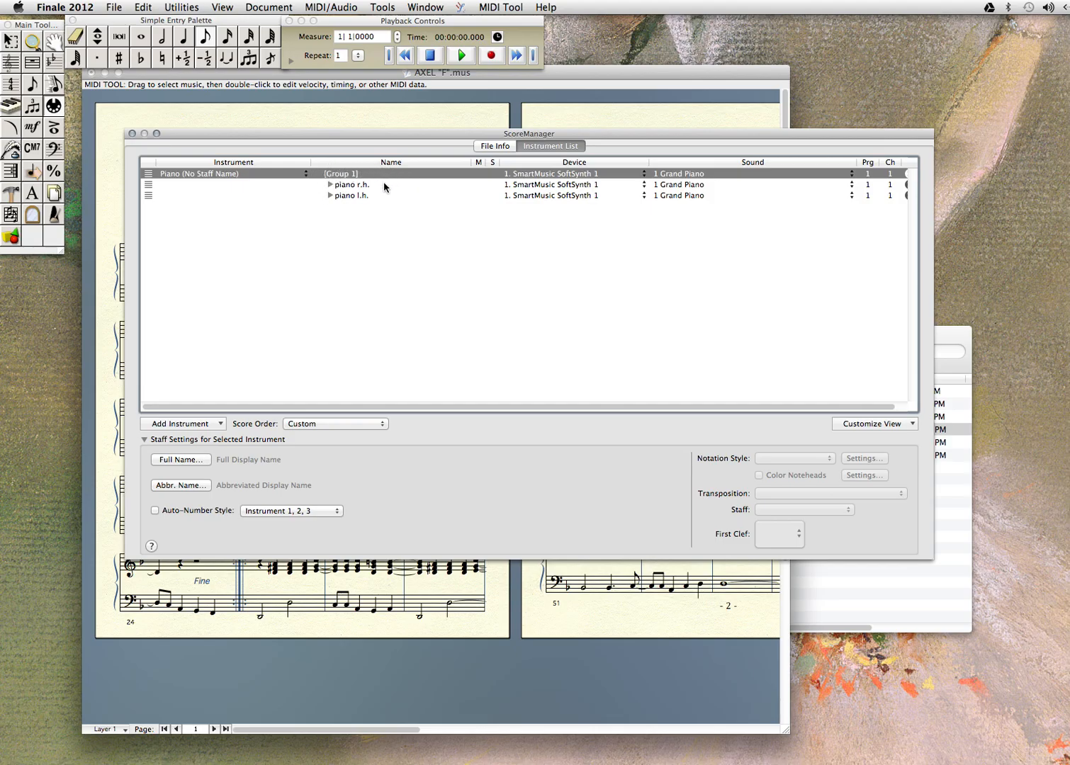
click(320, 173)
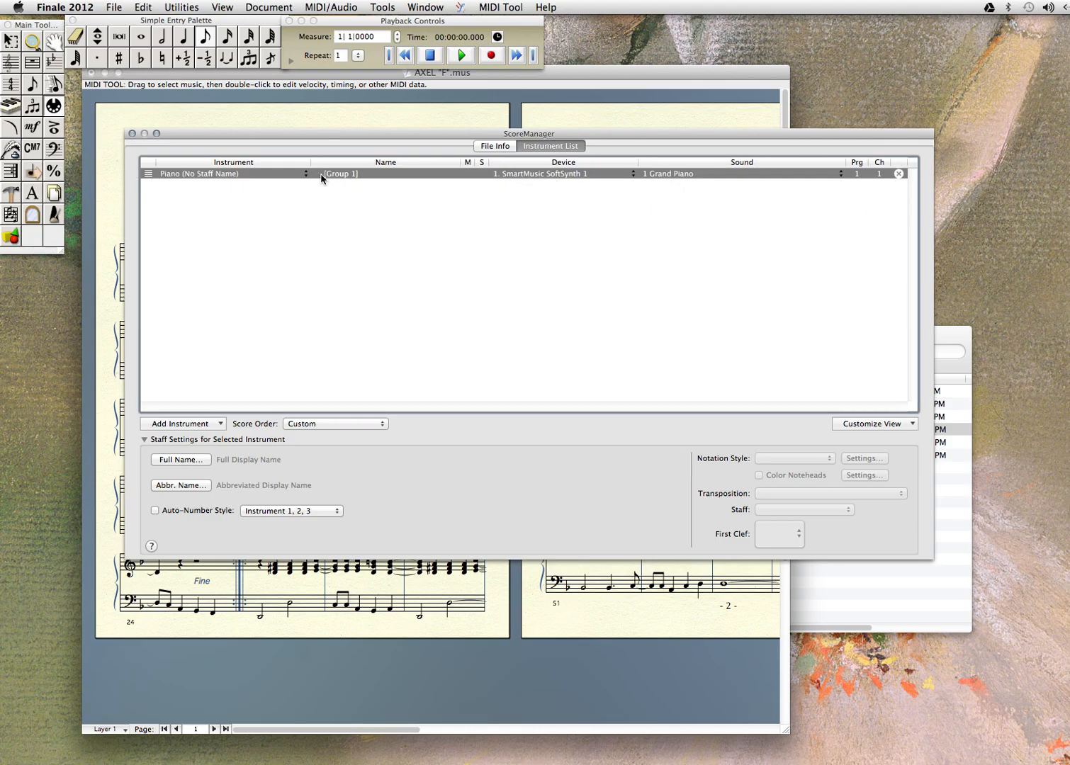
click(319, 174)
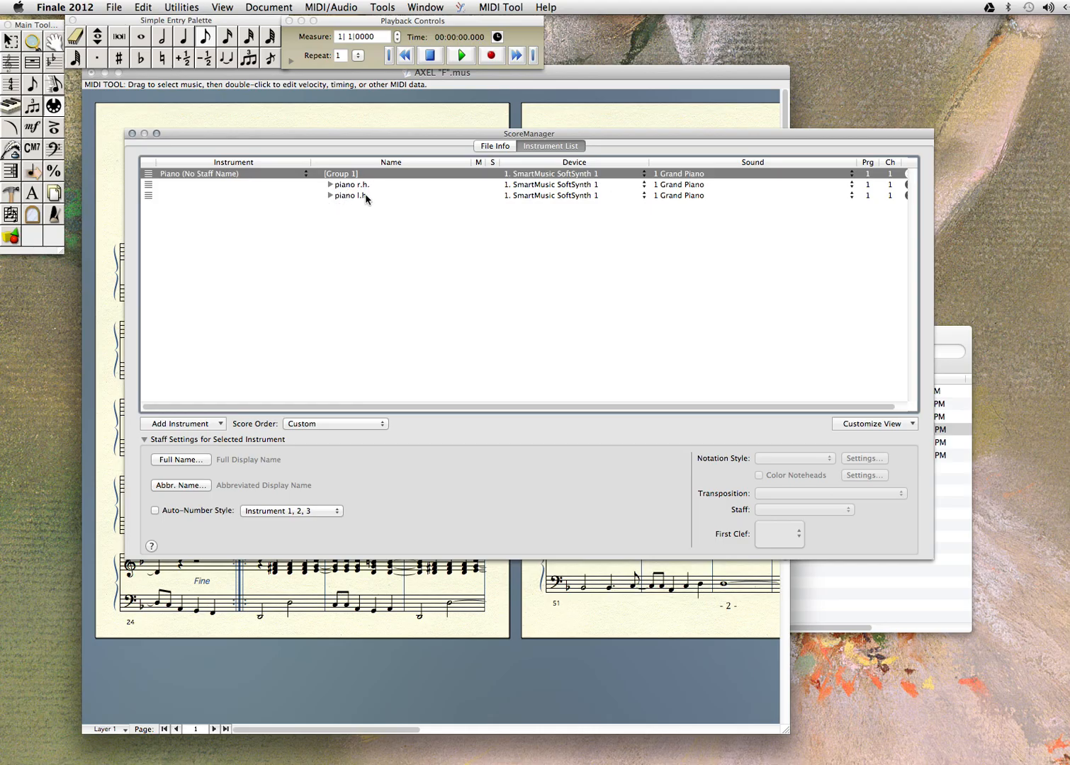
click(330, 185)
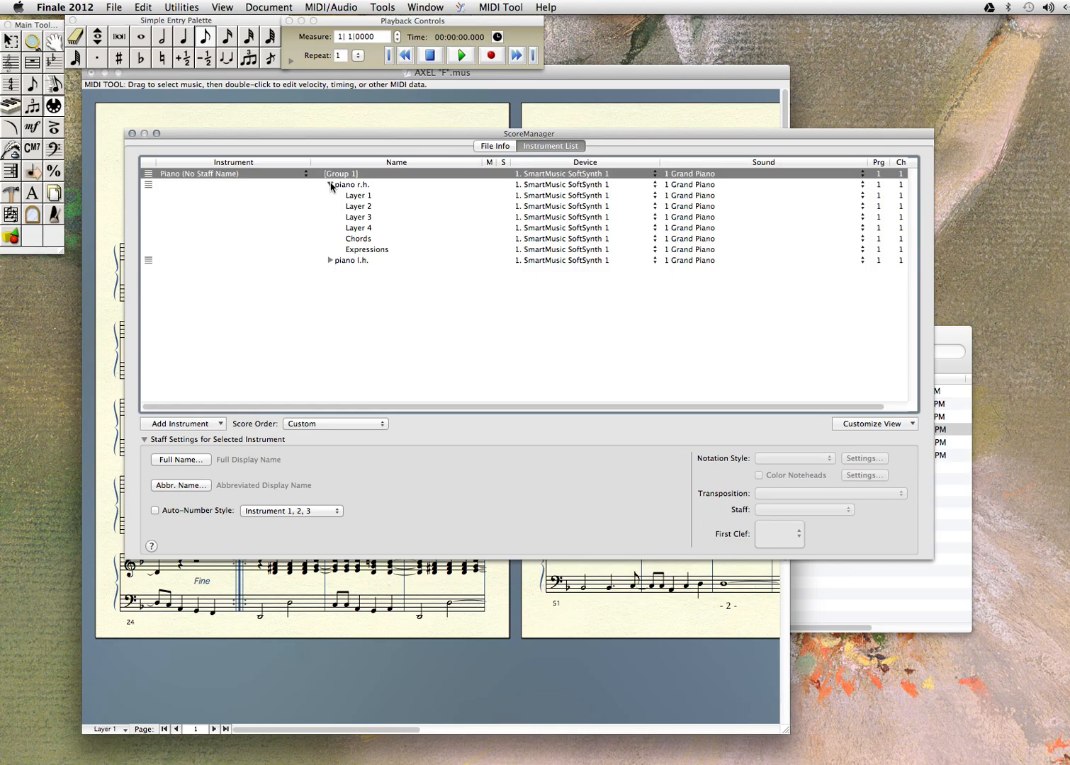
click(330, 184)
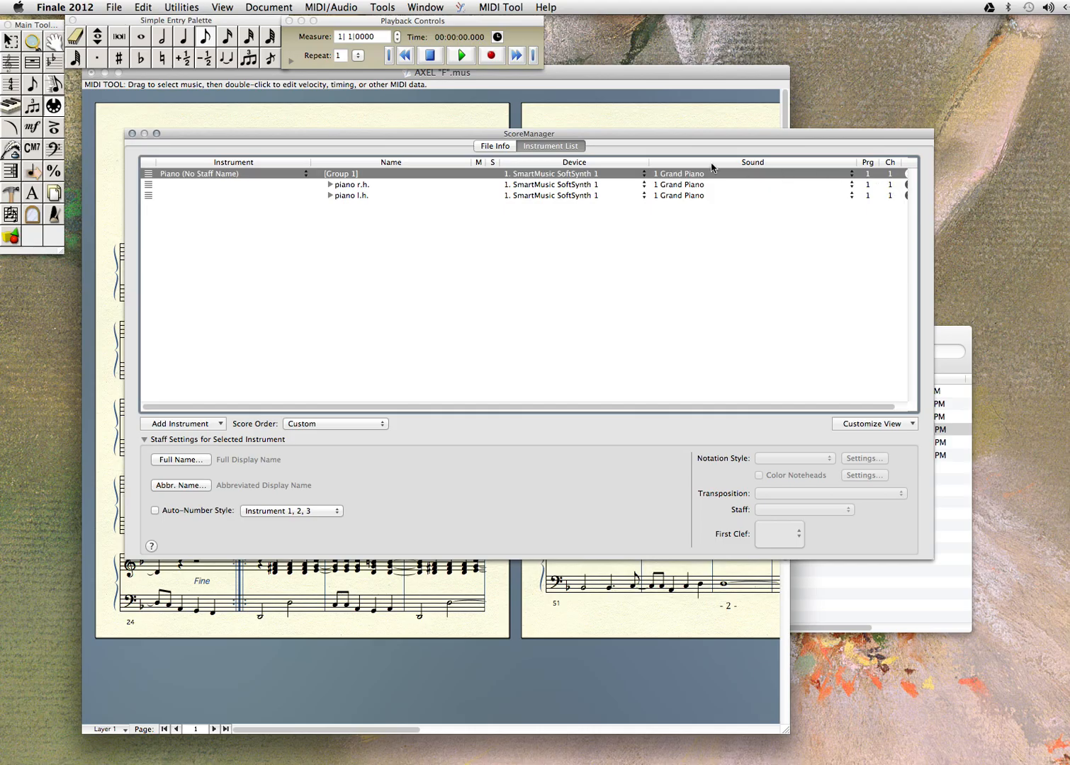
Step: Set the playback channel of the piano l.h. staff to 2 and close the ScoreManager
click(891, 196)
click(891, 196)
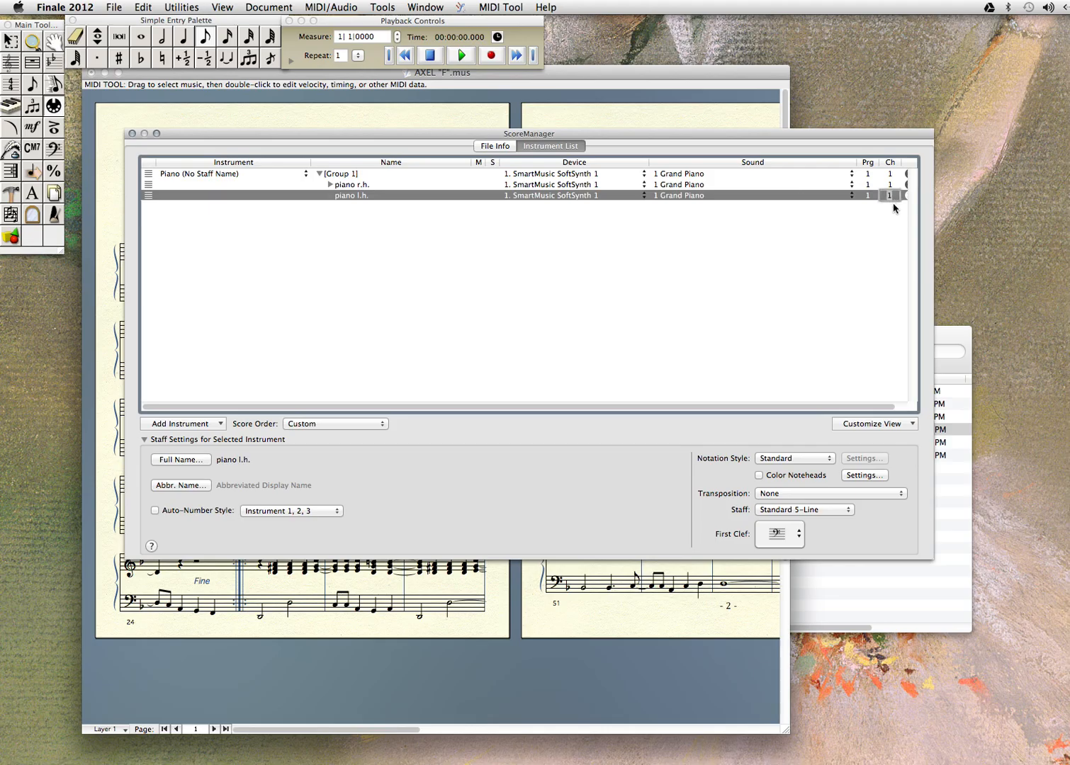
text(2)
click(825, 279)
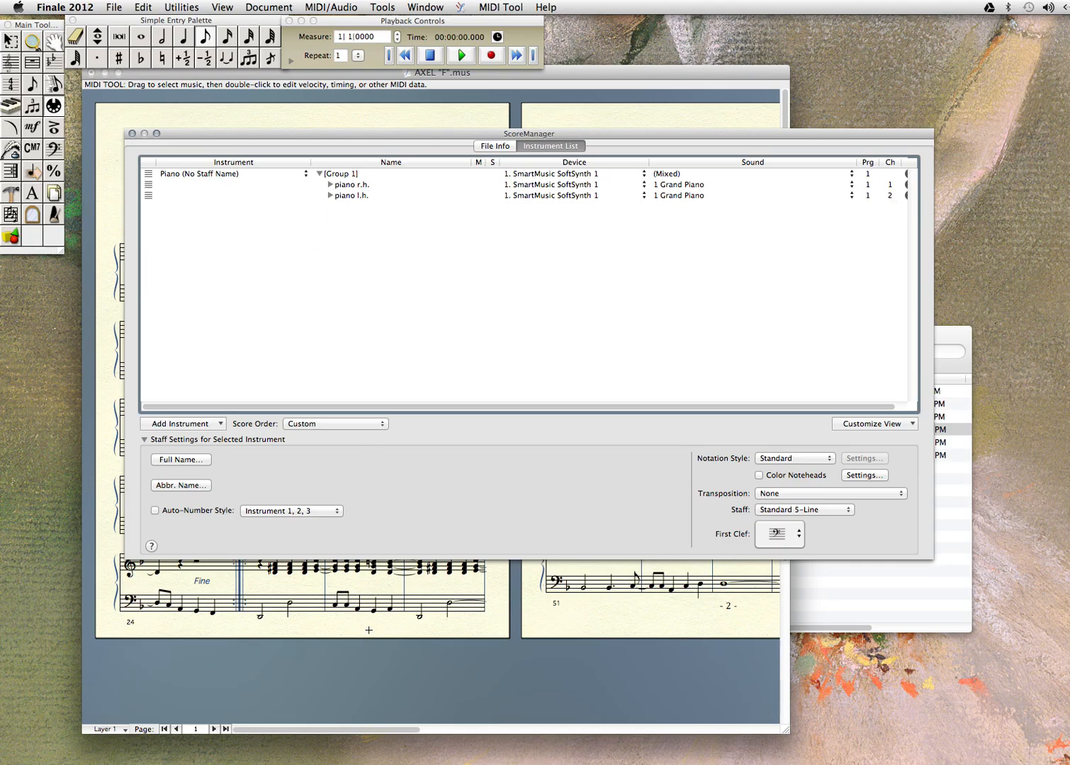
click(132, 135)
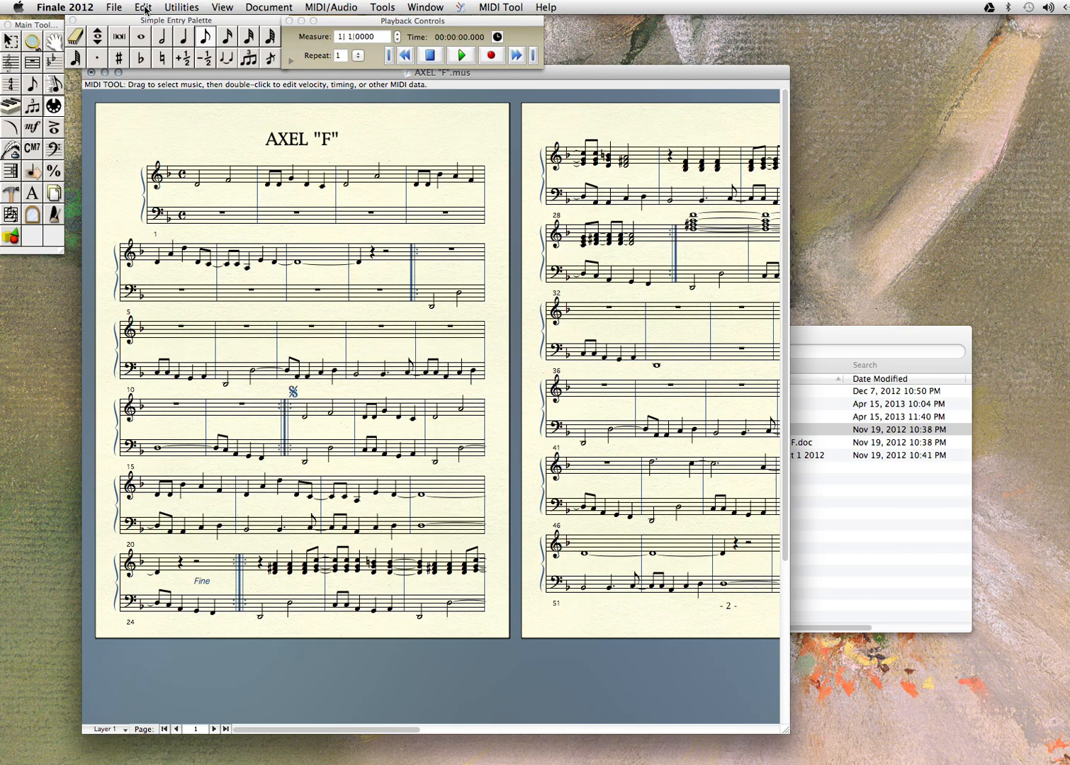
Step: Save the score to the Desktop as the Standard MIDI File AXEL "F".mid, using Format 1 with all instruments on separate tracks
click(209, 41)
click(114, 7)
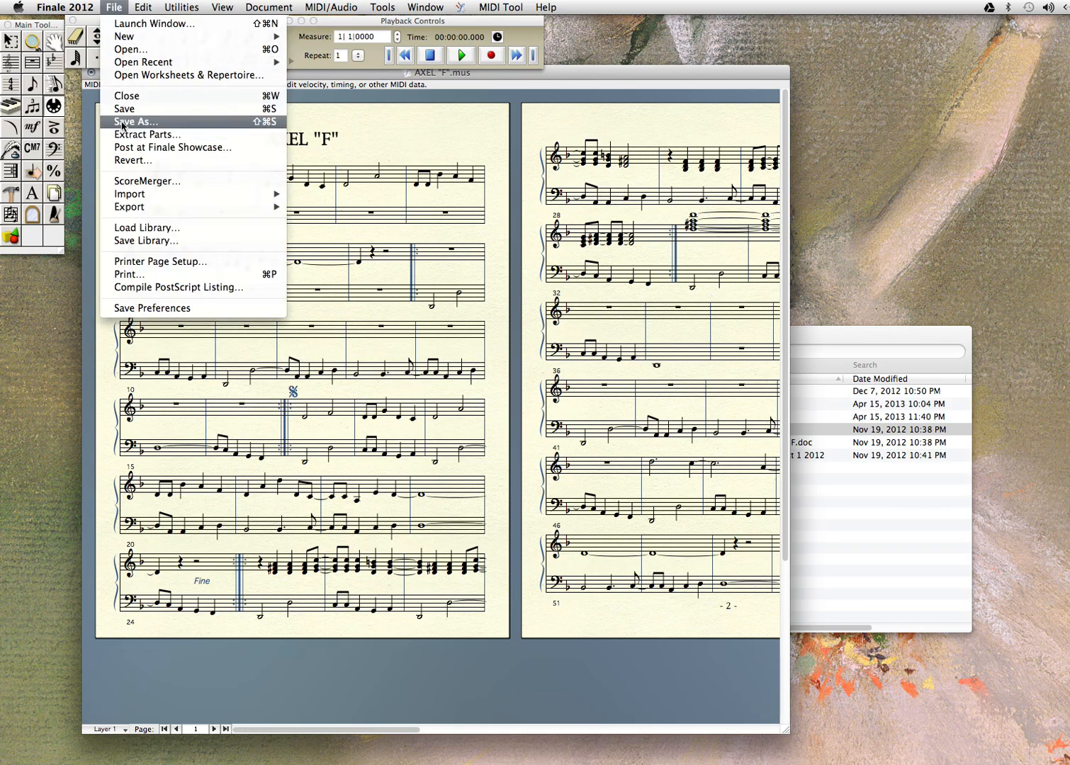
click(122, 125)
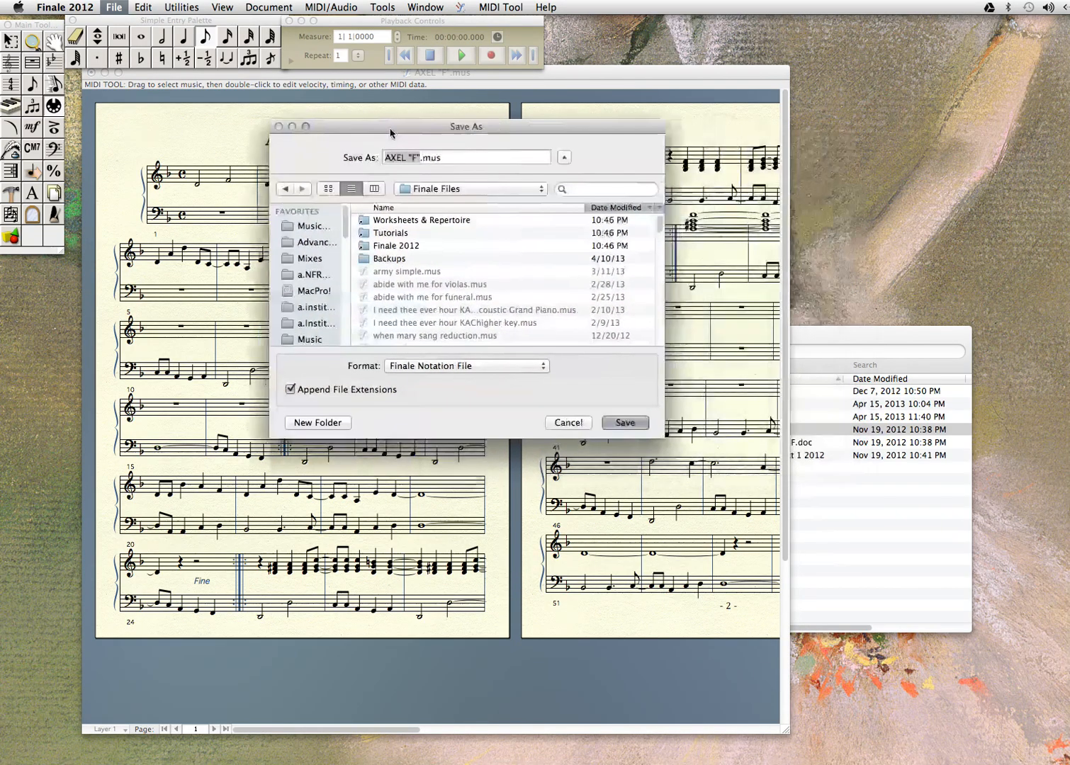
drag(389, 130, 353, 133)
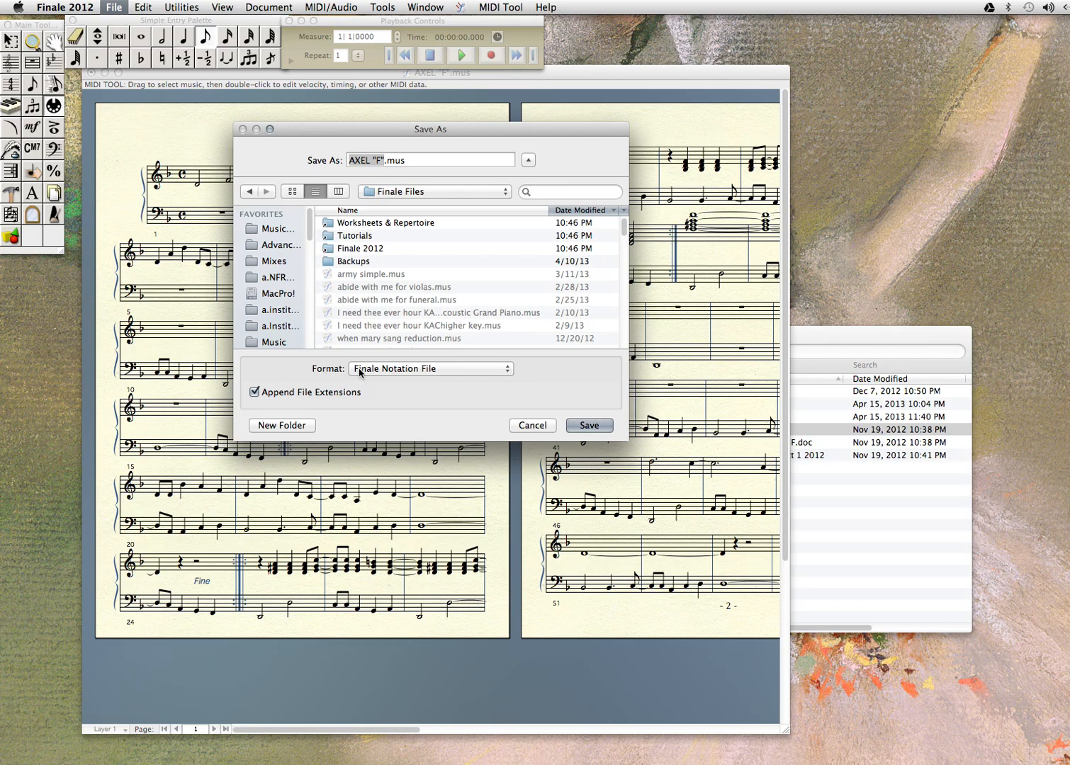
click(502, 368)
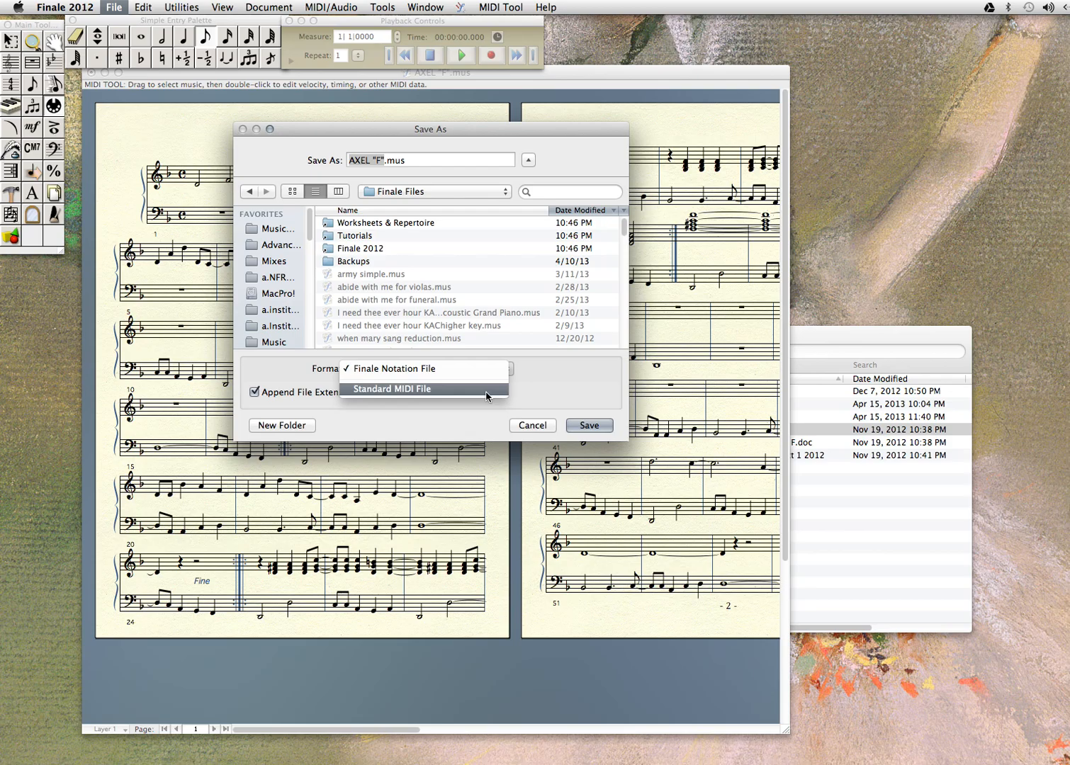
click(487, 389)
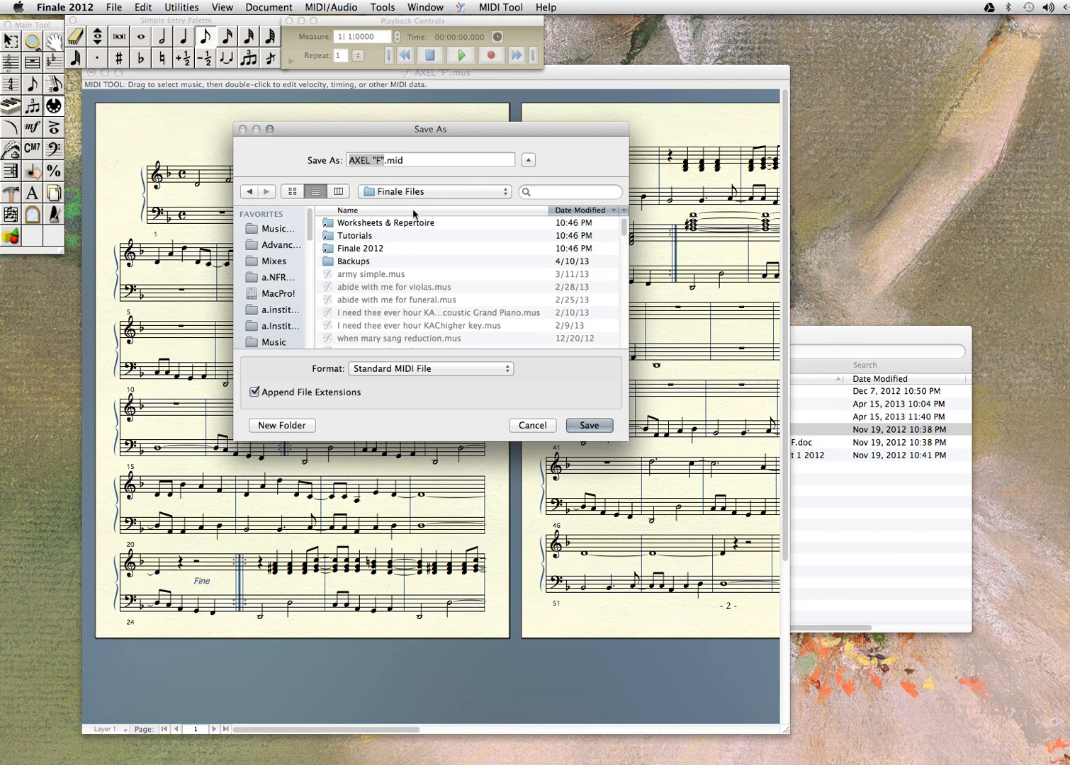
key(super+shift+d)
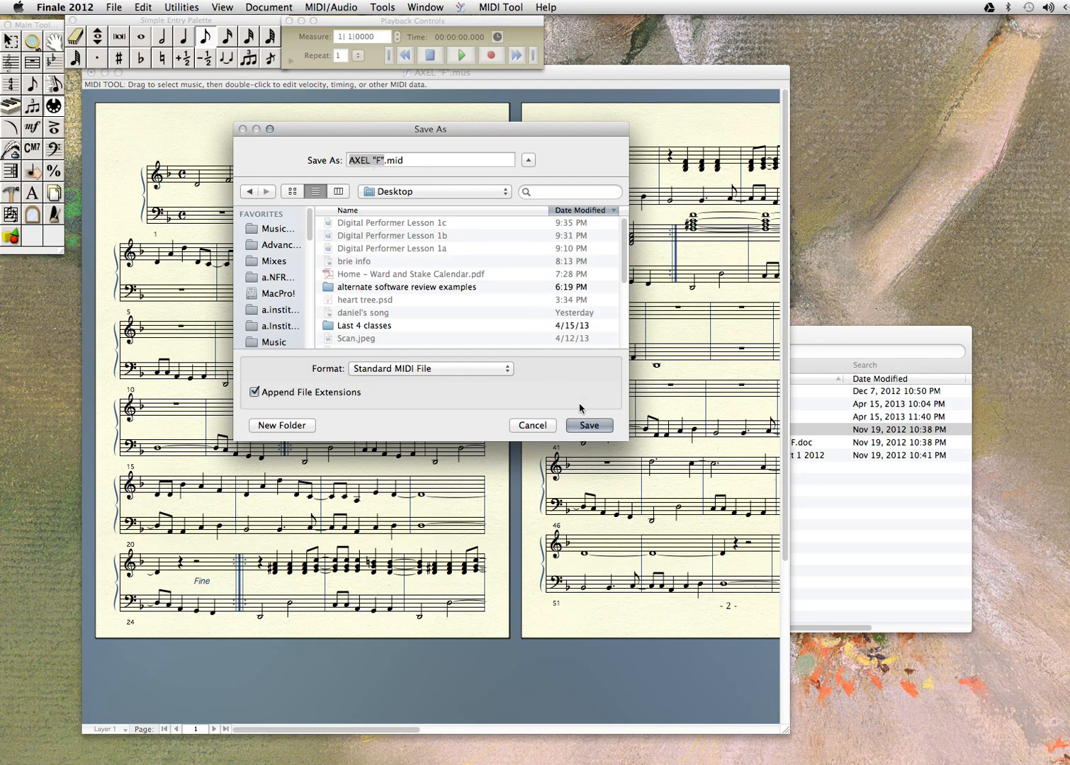
click(592, 427)
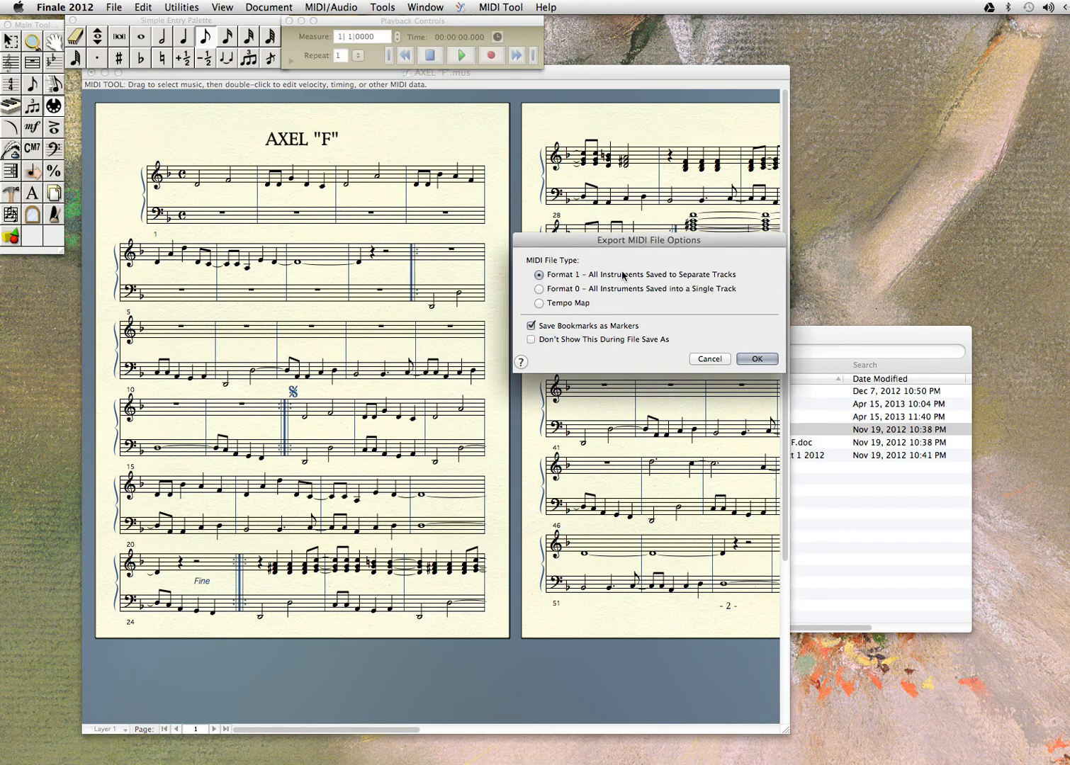
drag(604, 241, 449, 199)
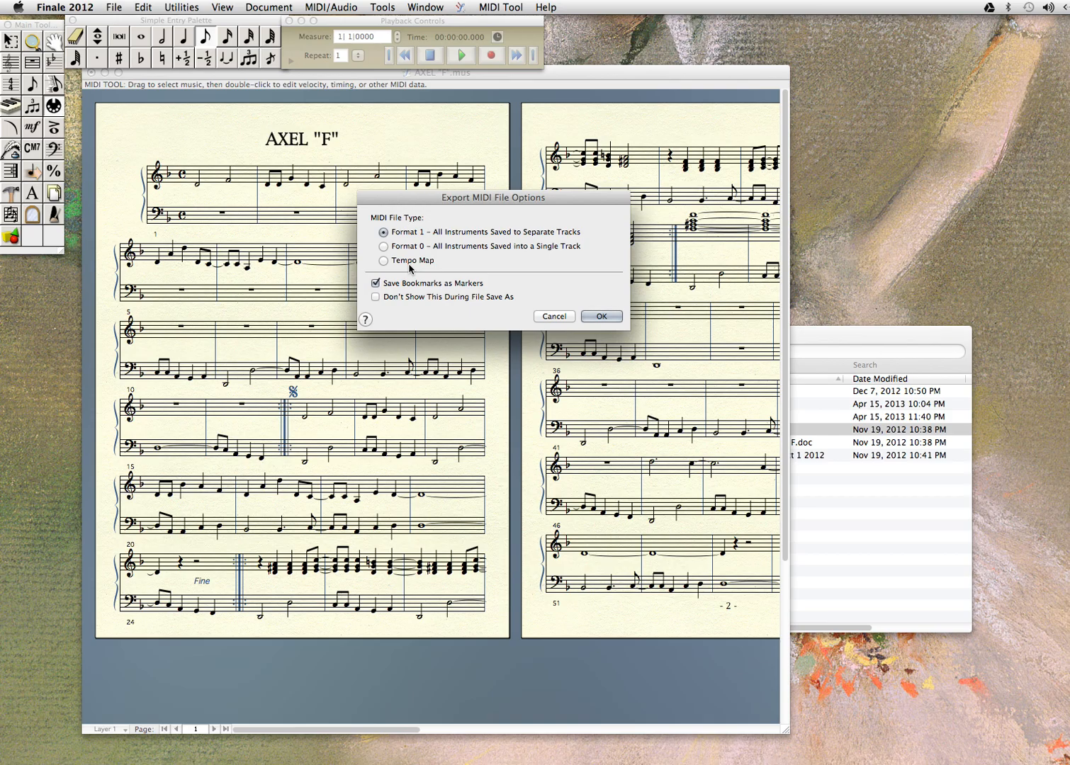
click(608, 317)
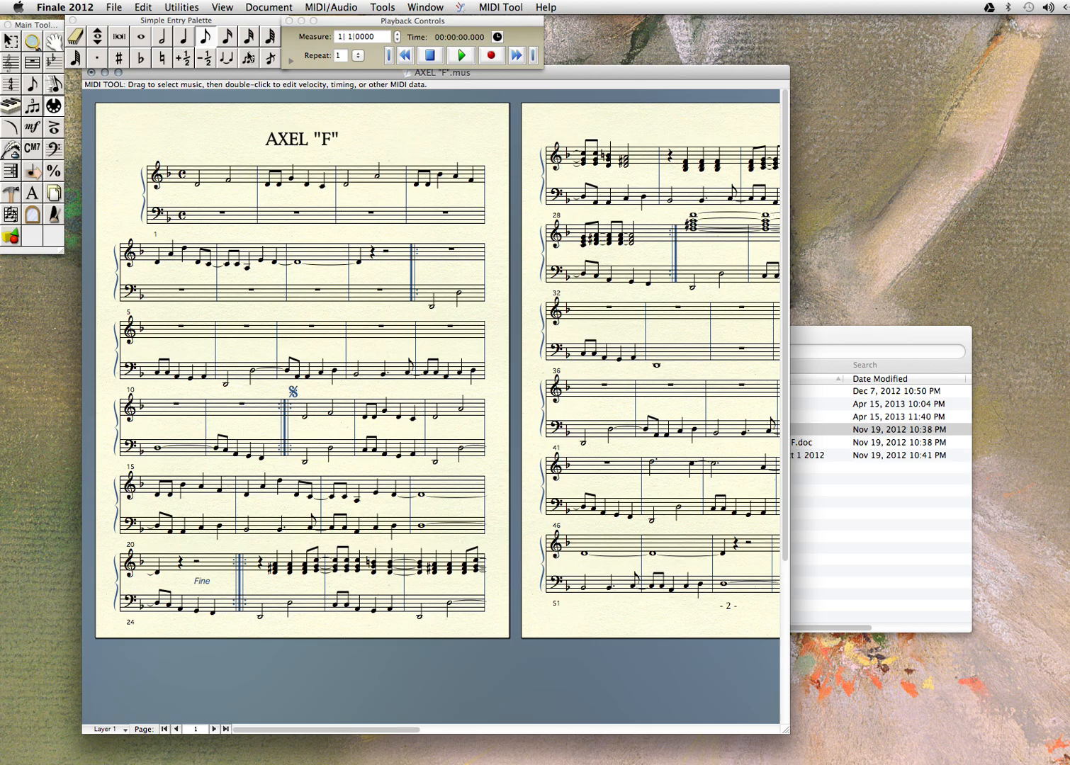
Step: Quit Finale without saving the changes to AXEL "F".mus and close the Last 4 classes folder window
drag(1069, 185, 991, 182)
drag(1069, 185, 1000, 181)
click(118, 7)
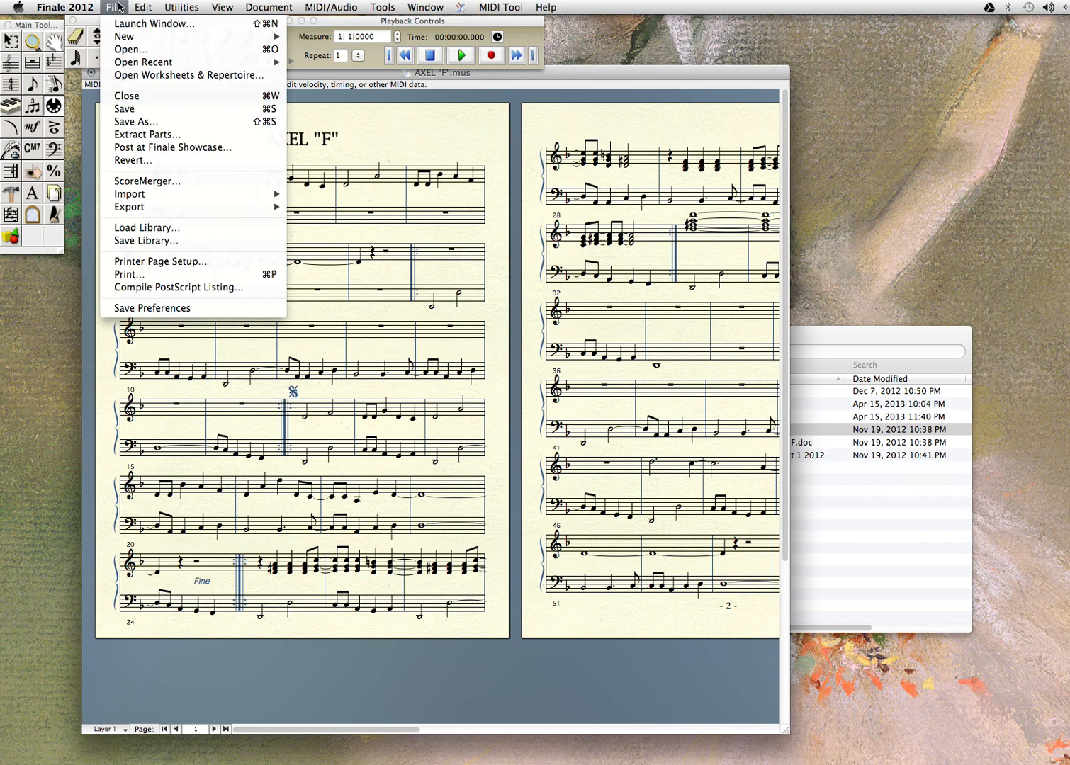
mouse_move(89, 7)
click(108, 159)
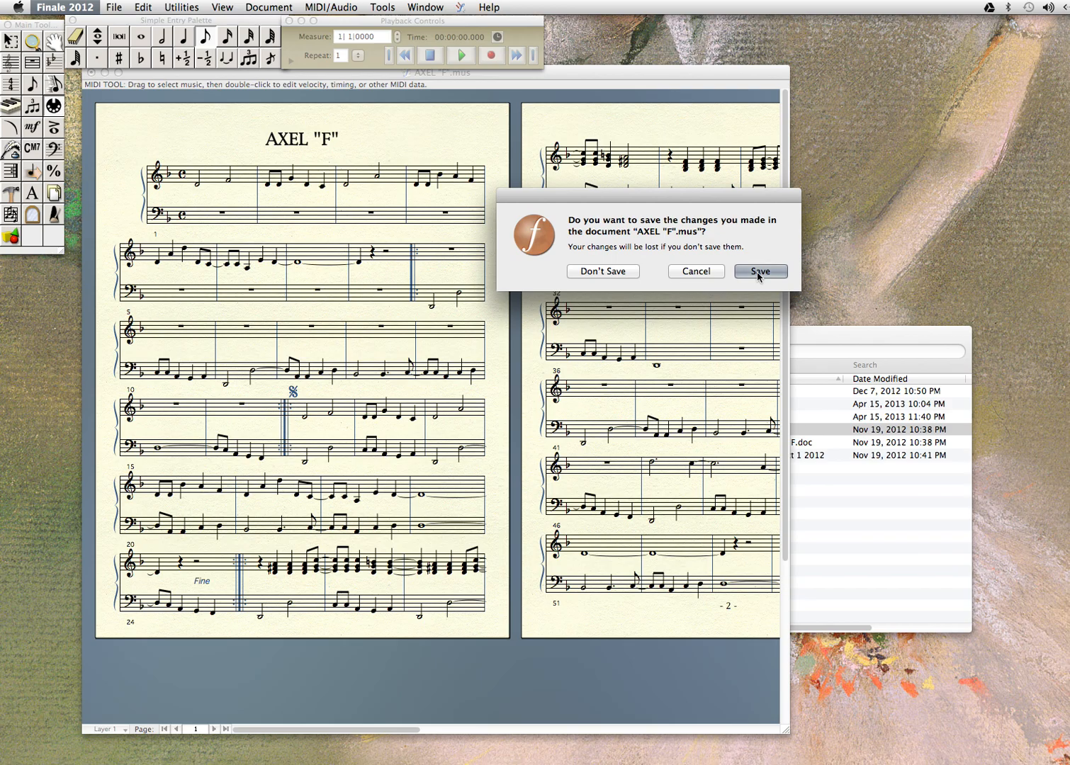
click(603, 271)
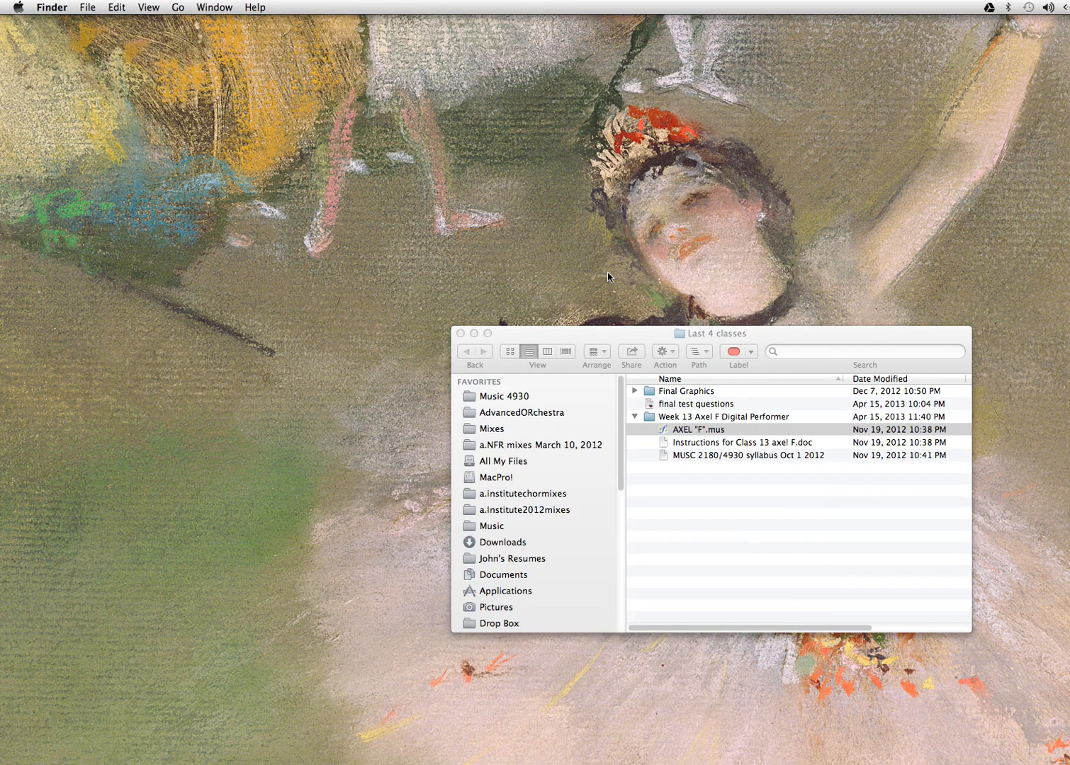
click(461, 333)
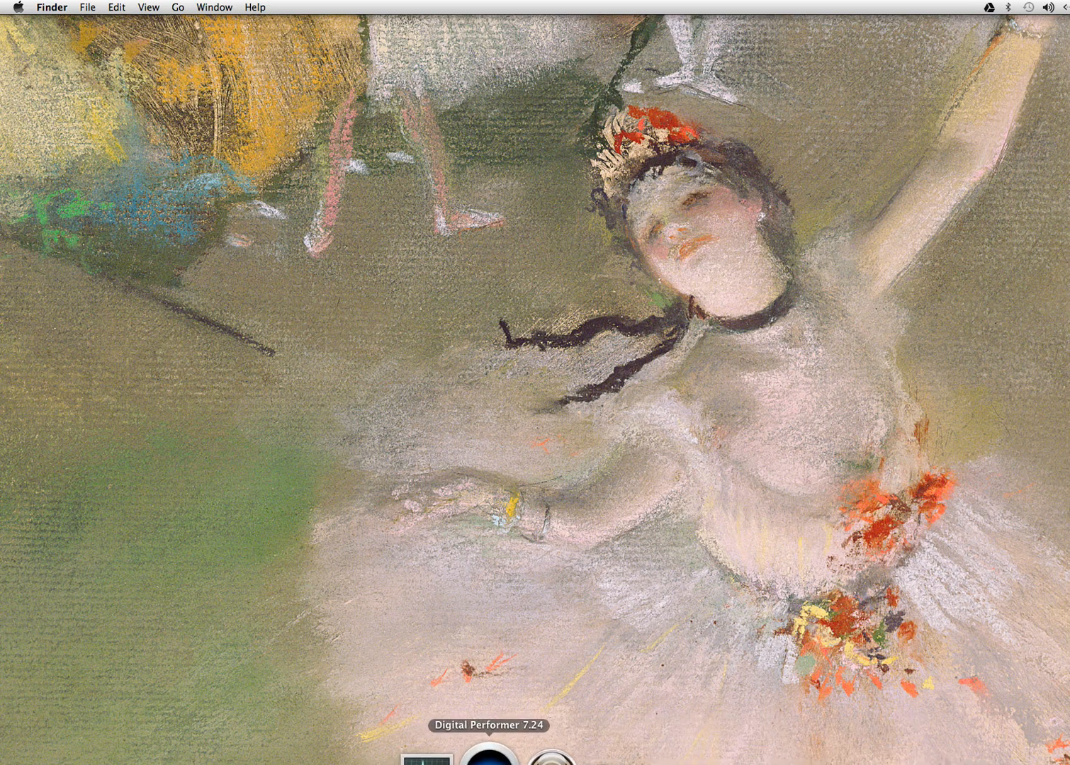
Step: Launch Digital Performer and dismiss its startup Open dialog
click(487, 758)
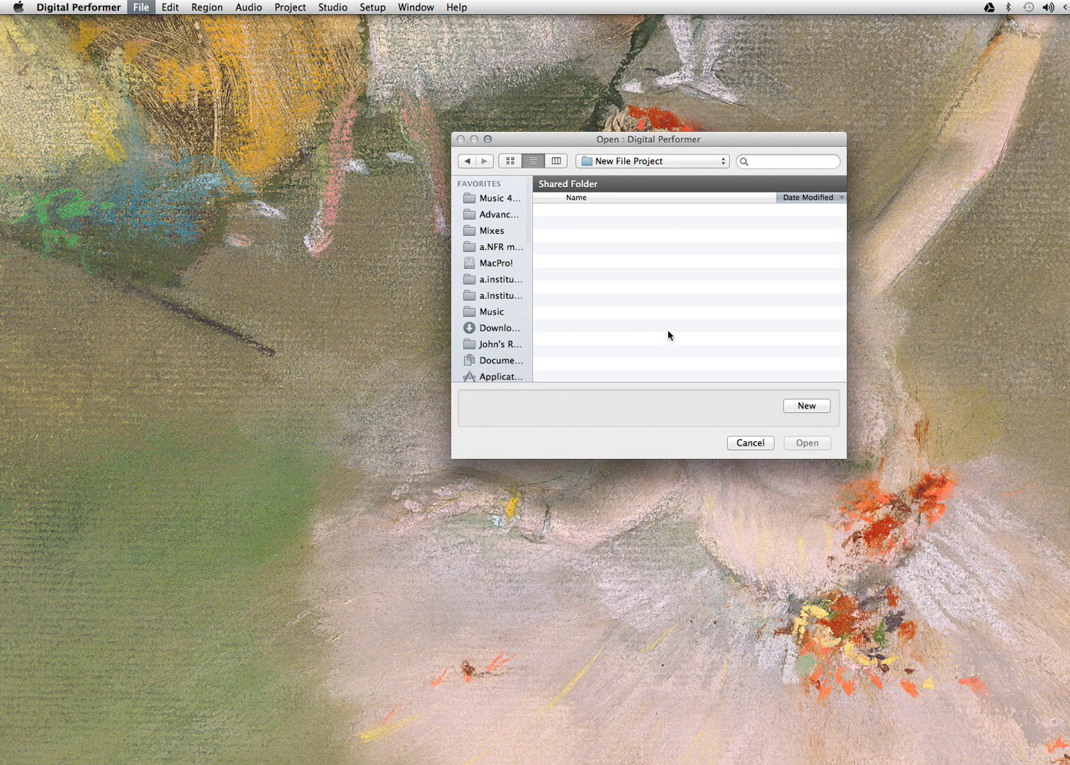
drag(650, 137, 471, 132)
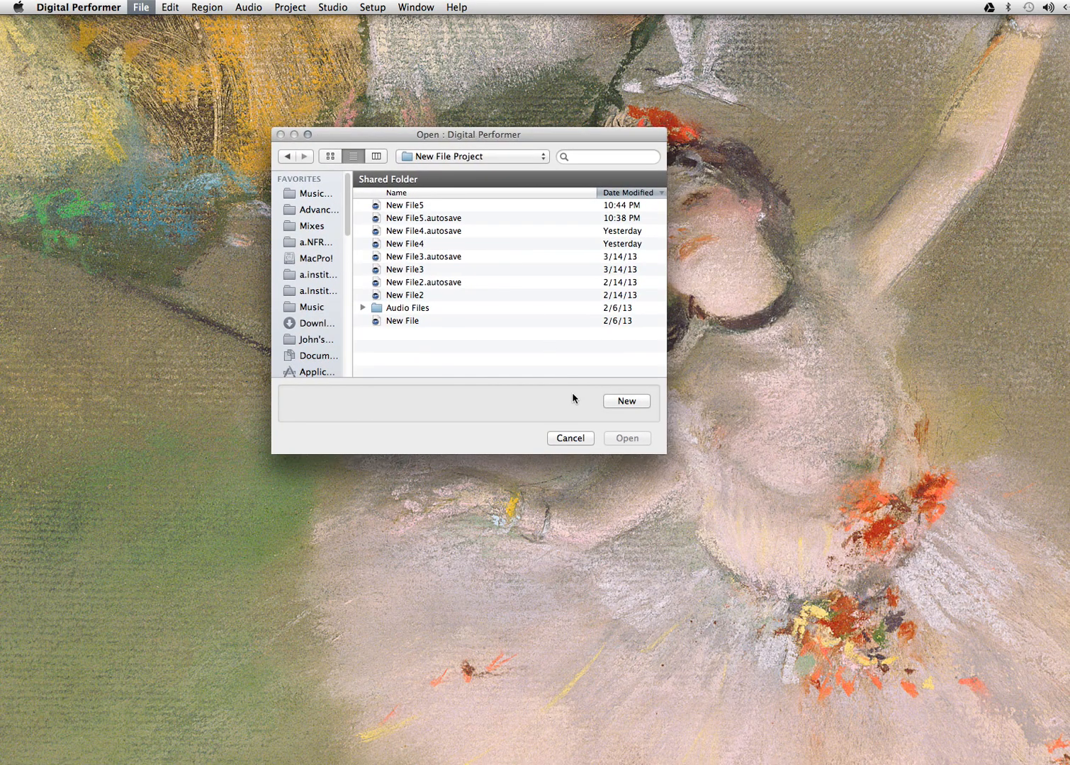
click(570, 439)
Step: Open AXEL "F".mid from the Desktop and accept remapping its SmartMusic SoftSynth 1 MIDI destination to EPS
click(141, 7)
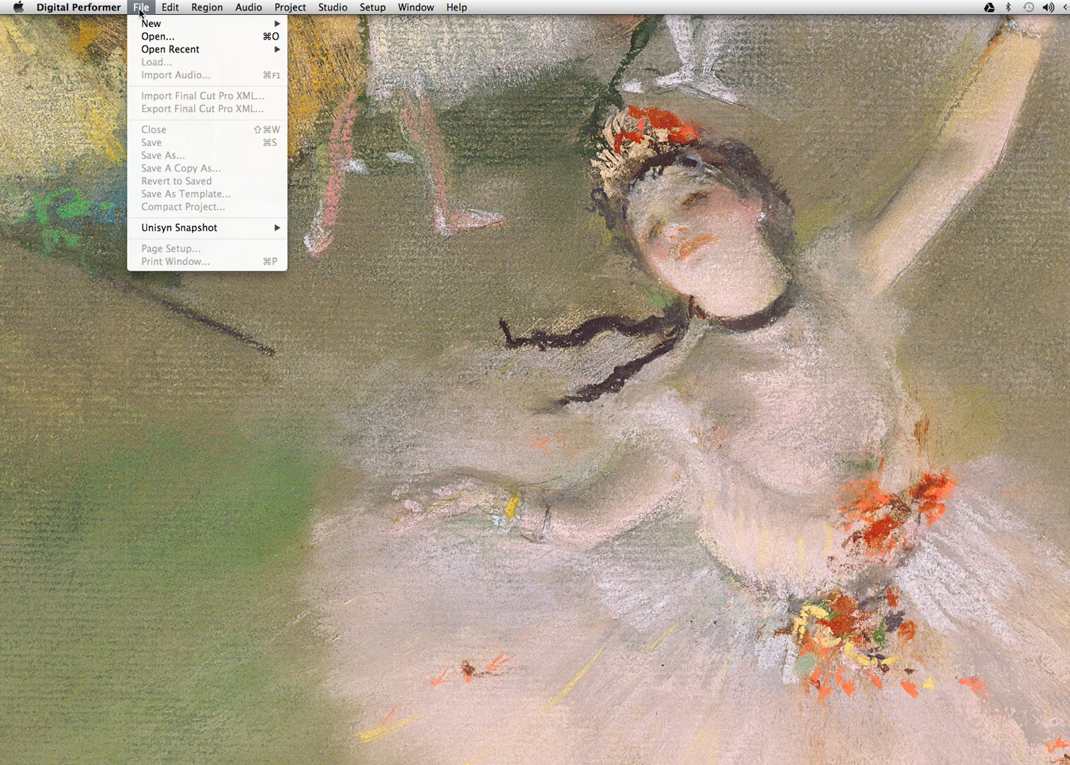
mouse_move(143, 26)
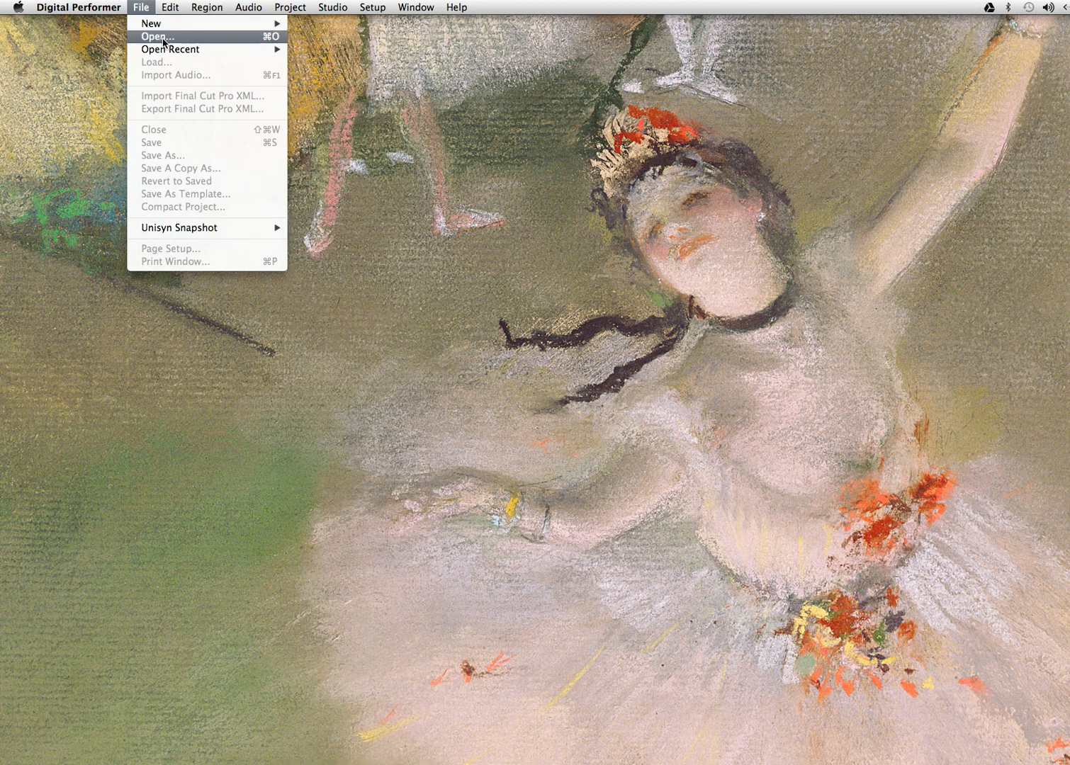
click(160, 42)
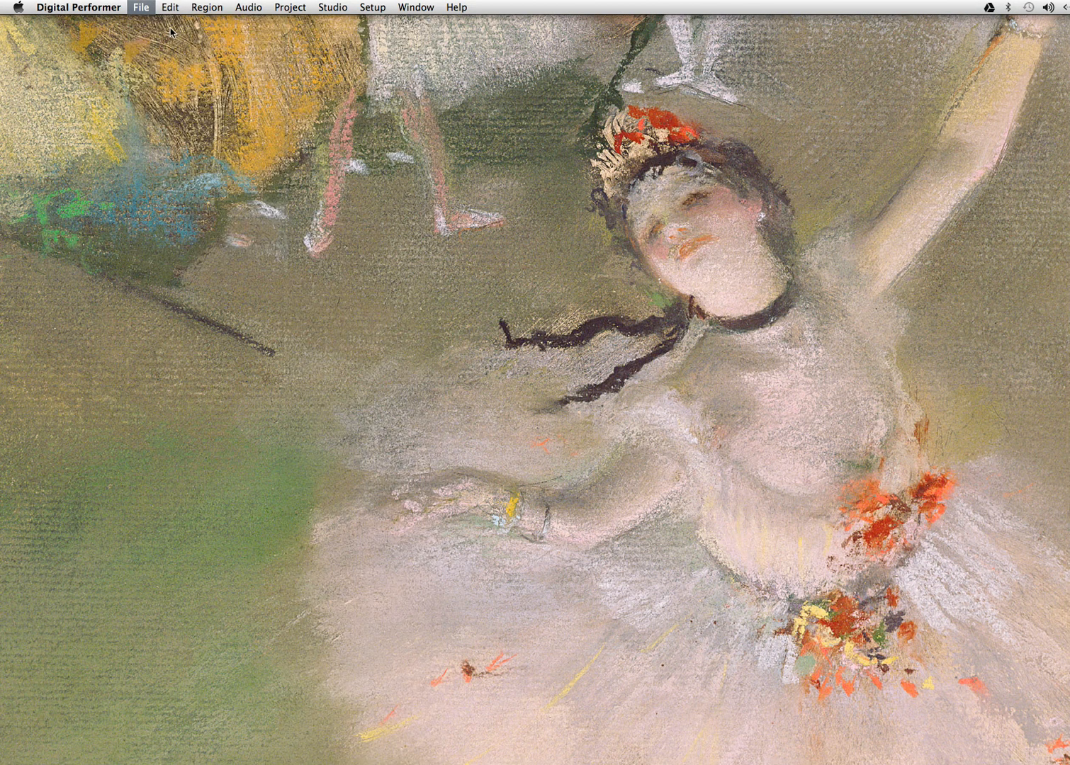
drag(640, 140, 423, 132)
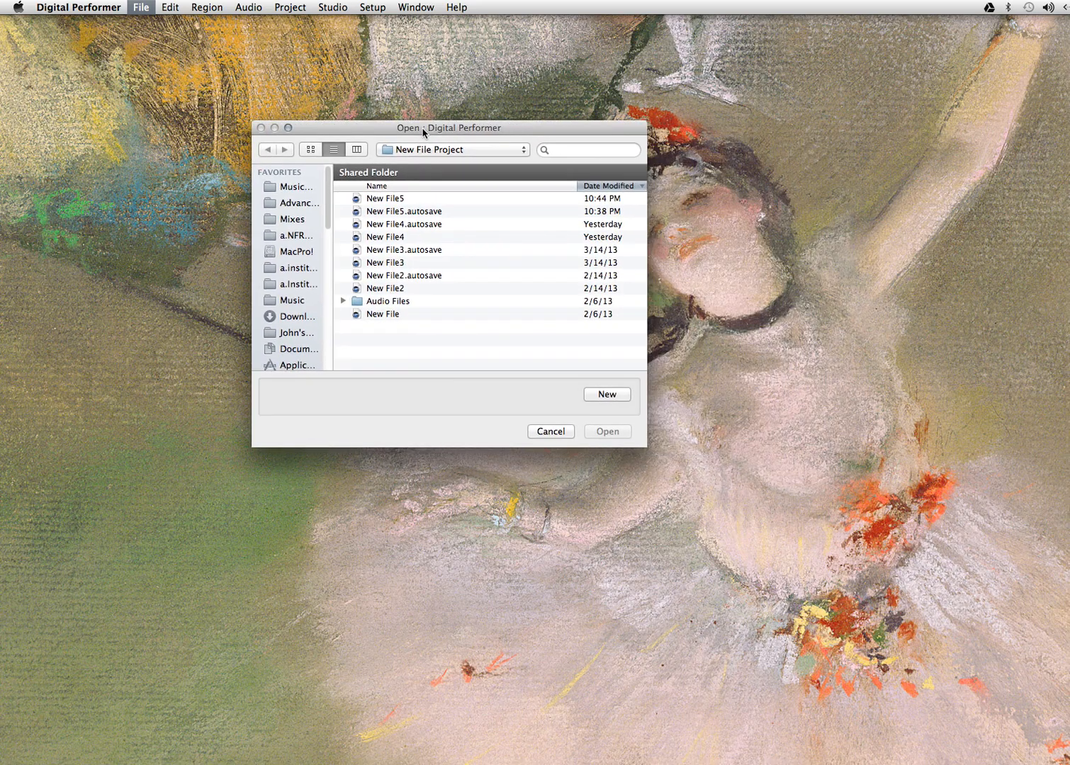
key(super+shift+d)
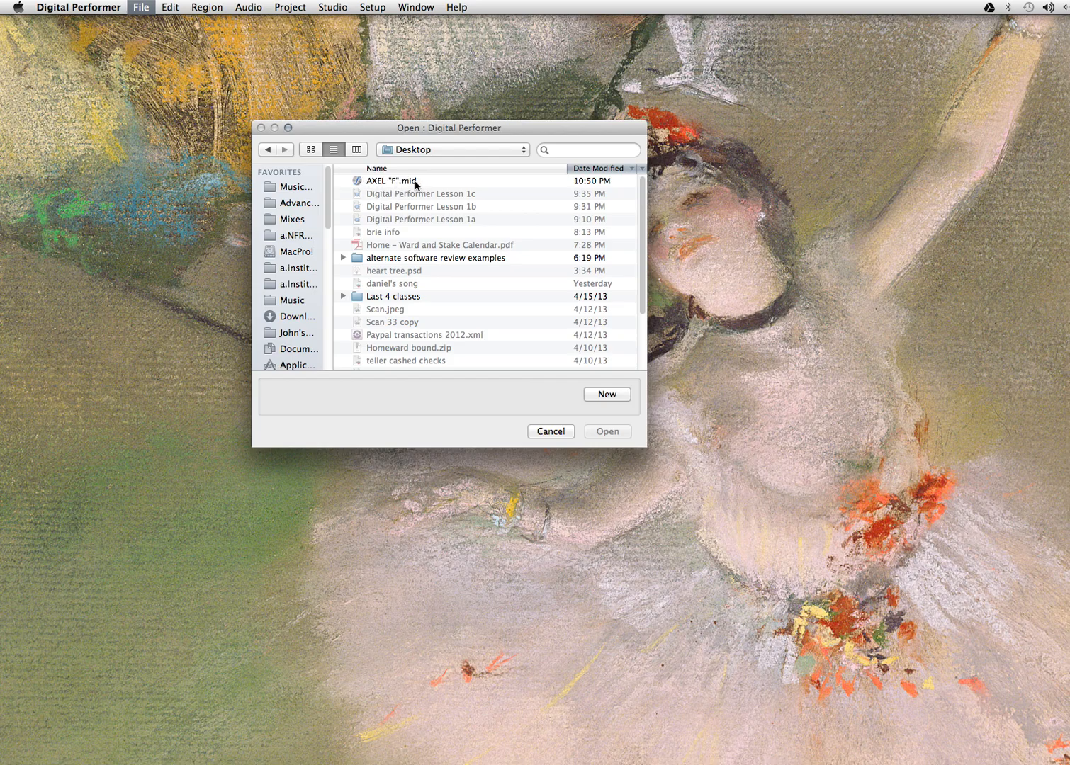
click(408, 182)
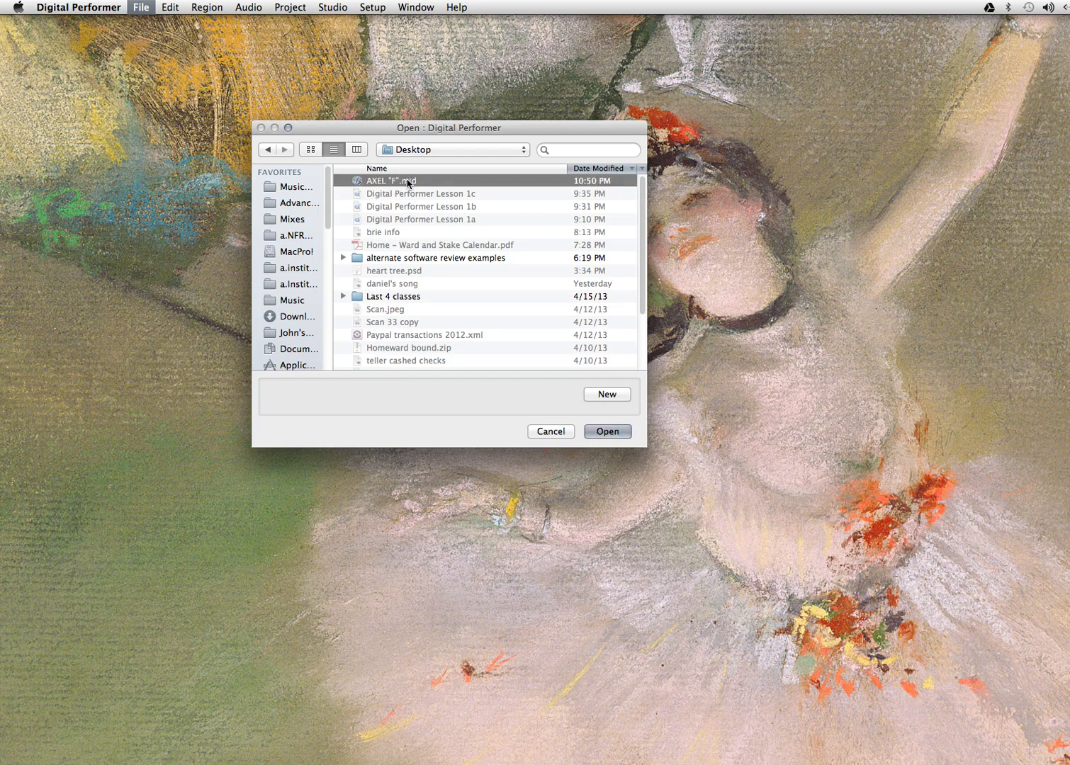
click(607, 431)
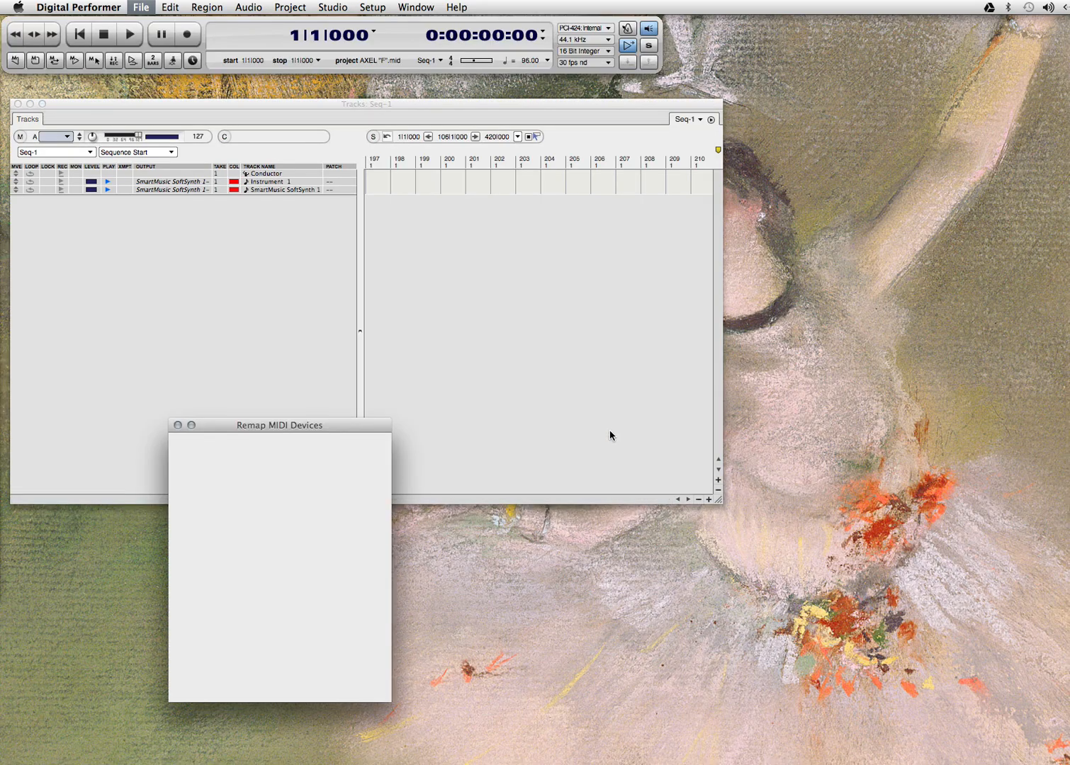
drag(355, 435, 580, 226)
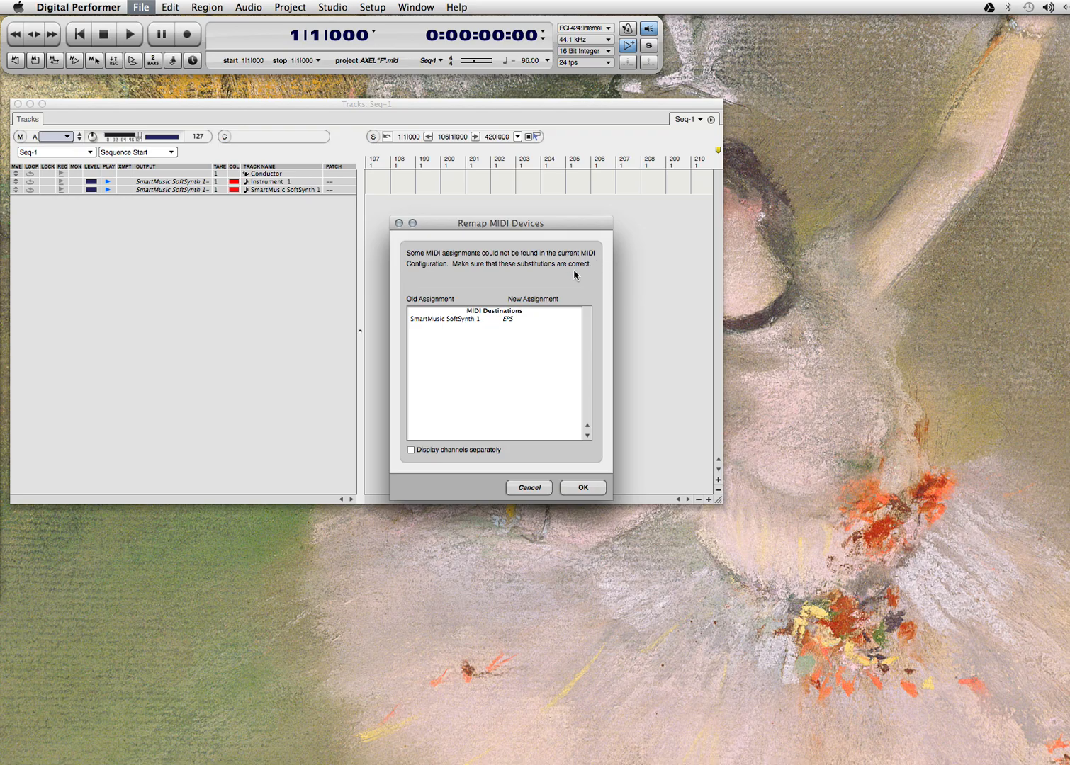
click(582, 487)
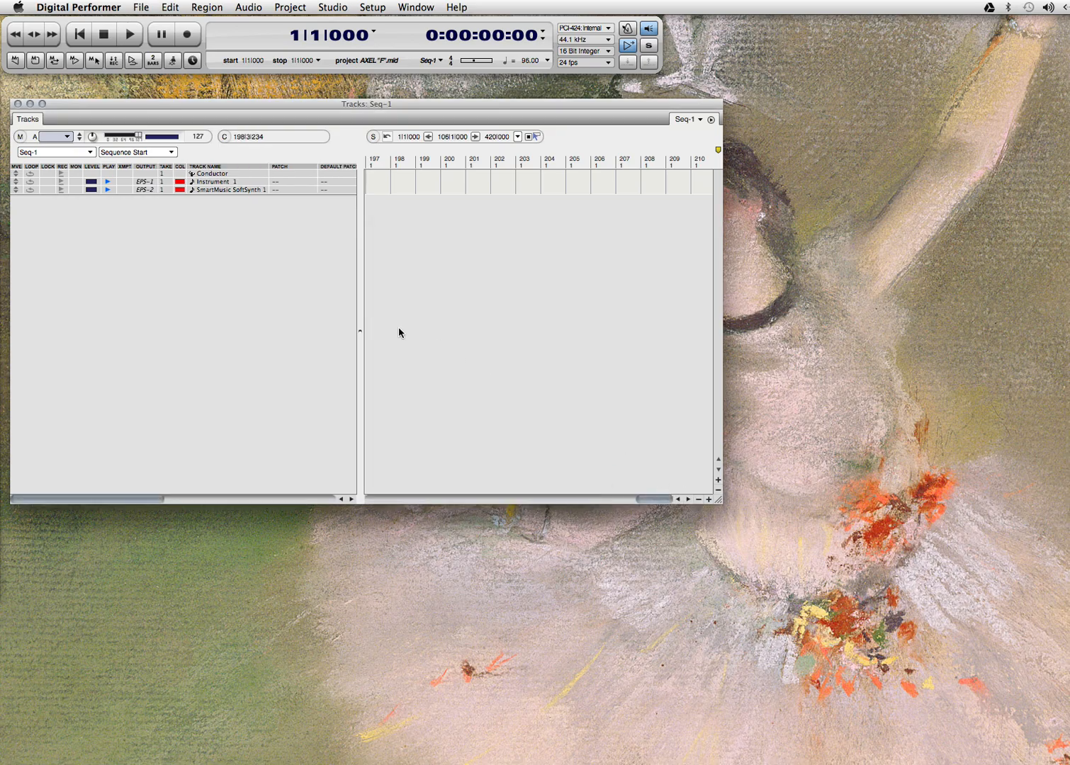
Step: Close the Tracks window and turn off Enable Consolidated Editing in the Consolidated Windows preferences
mouse_move(411, 108)
mouse_down()
mouse_move(436, 98)
mouse_move(421, 95)
mouse_up()
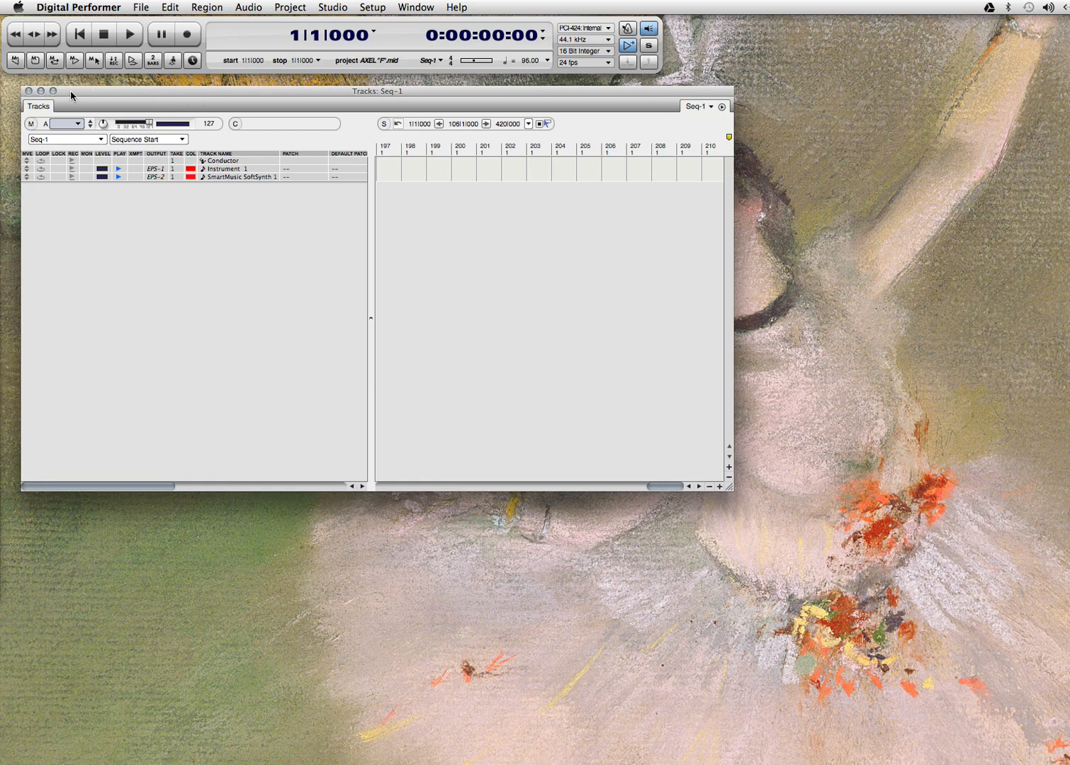
click(29, 90)
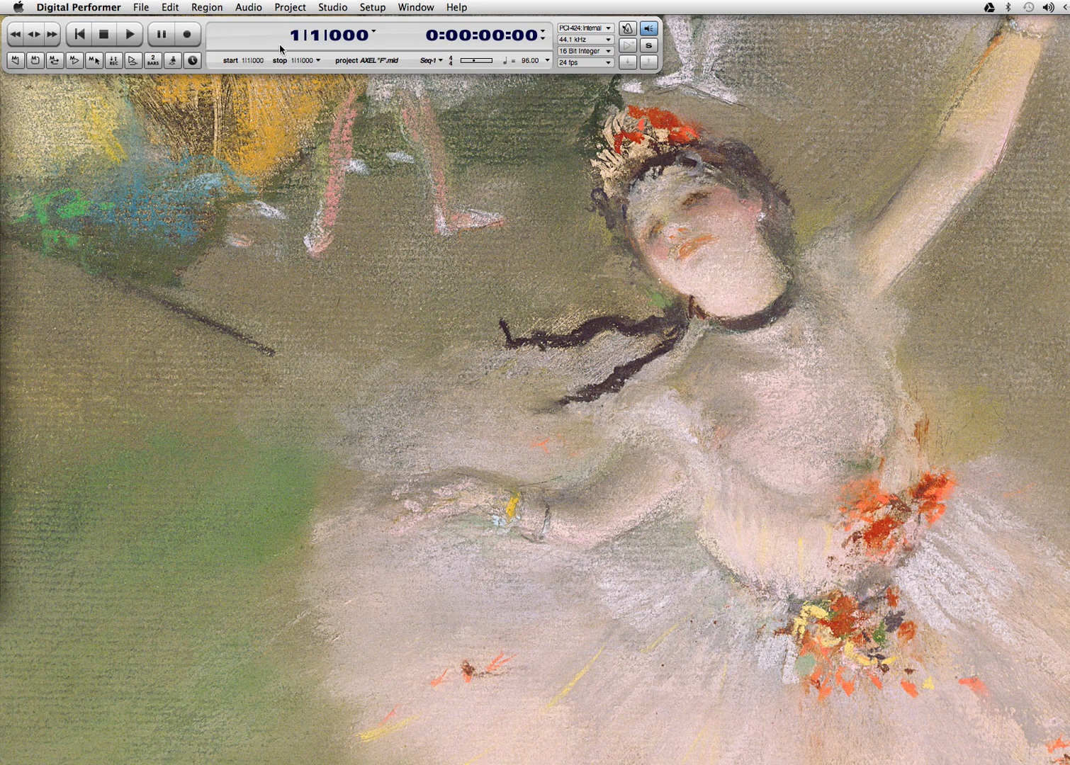
click(141, 8)
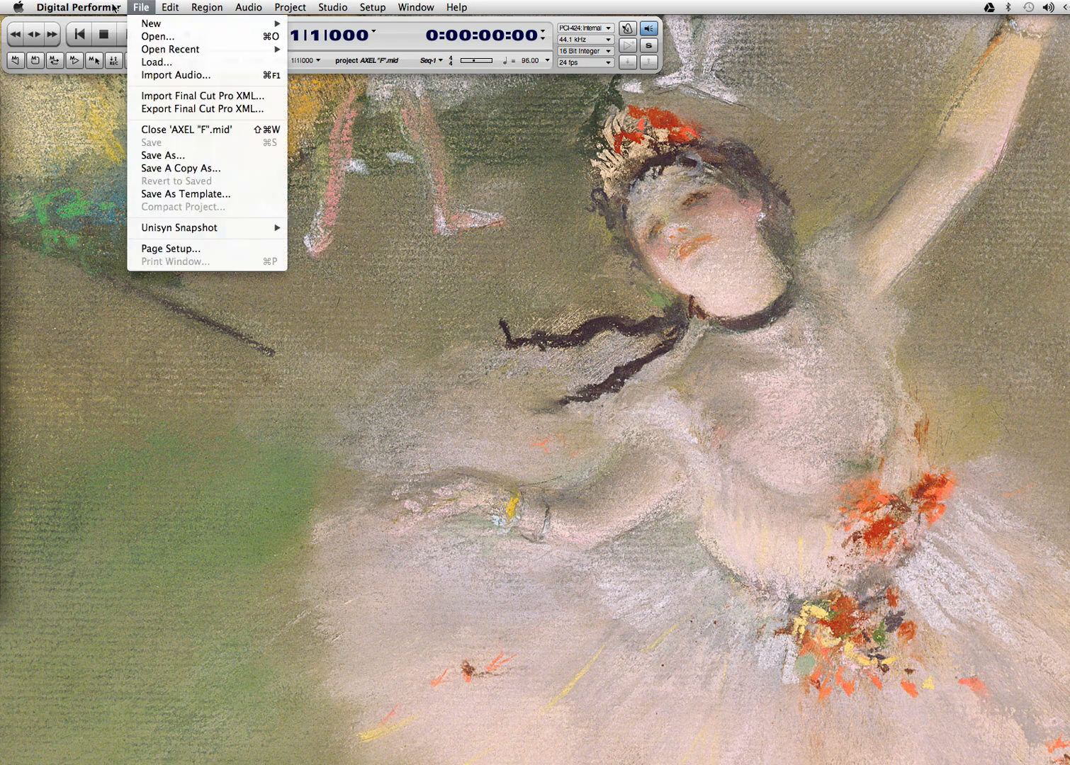
mouse_move(84, 8)
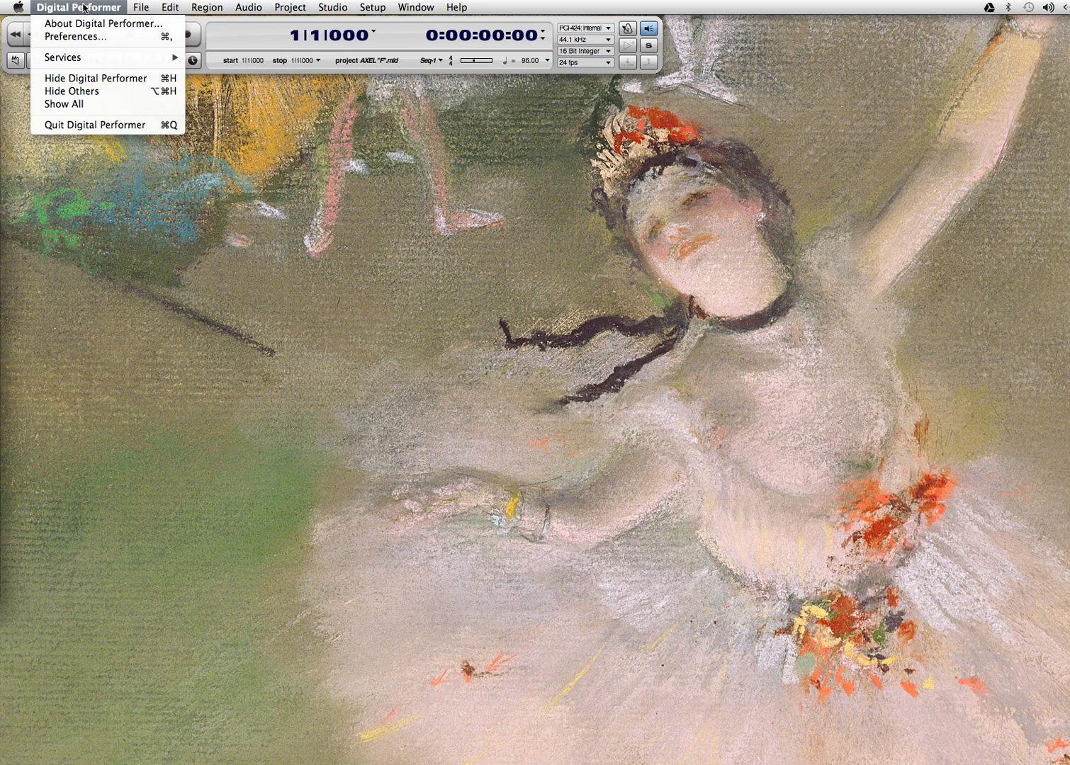
click(88, 37)
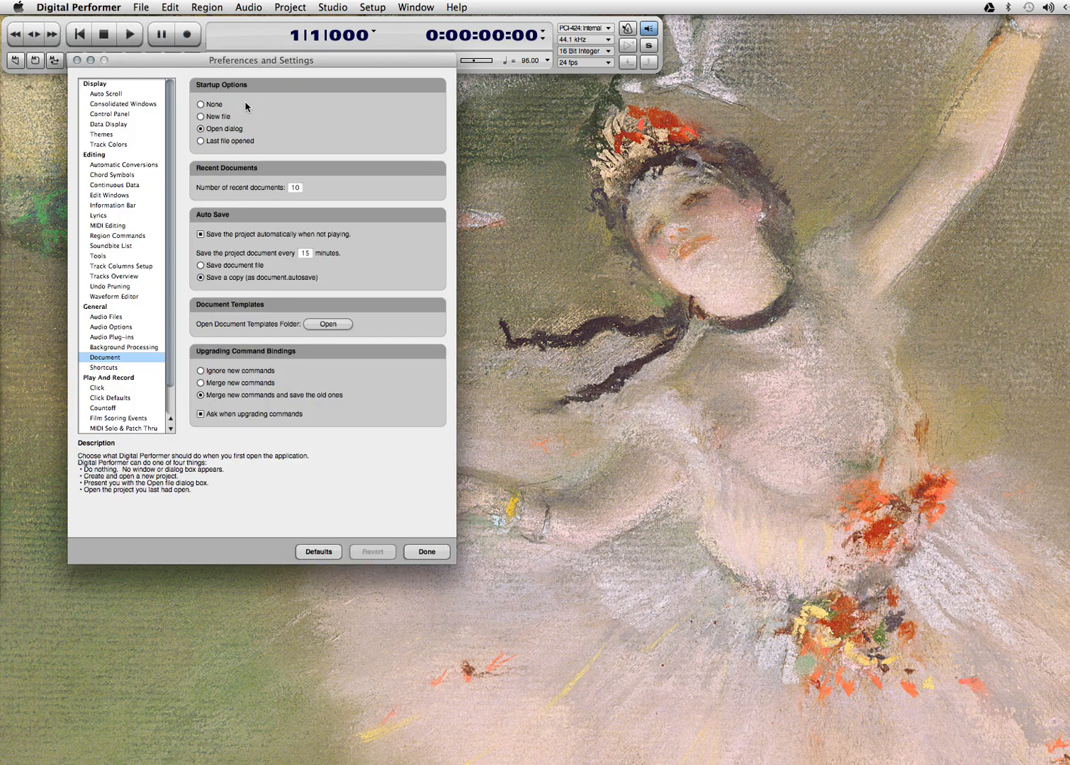
click(114, 107)
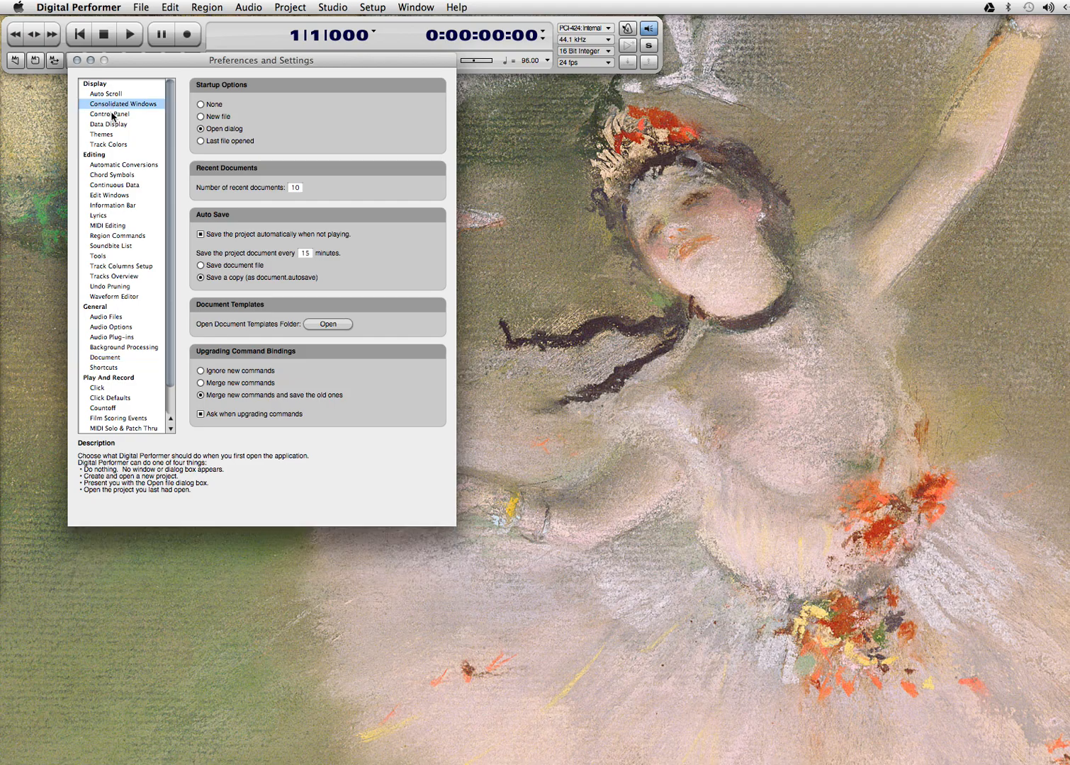
click(201, 106)
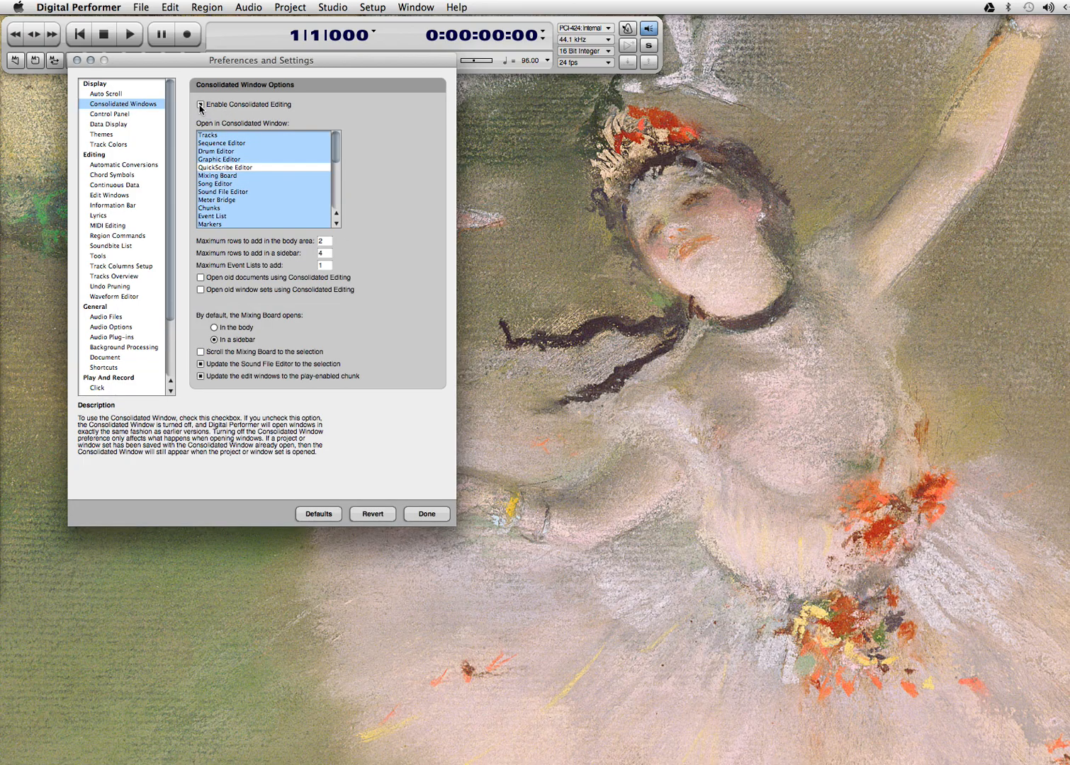
click(202, 106)
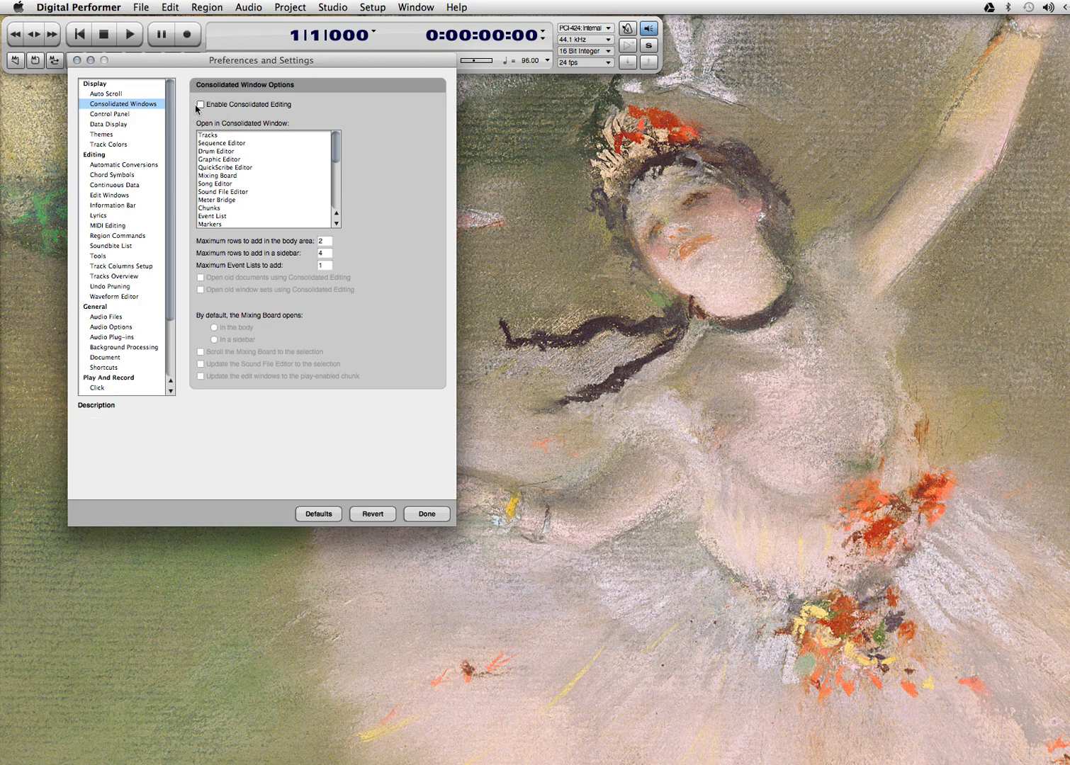
mouse_move(198, 106)
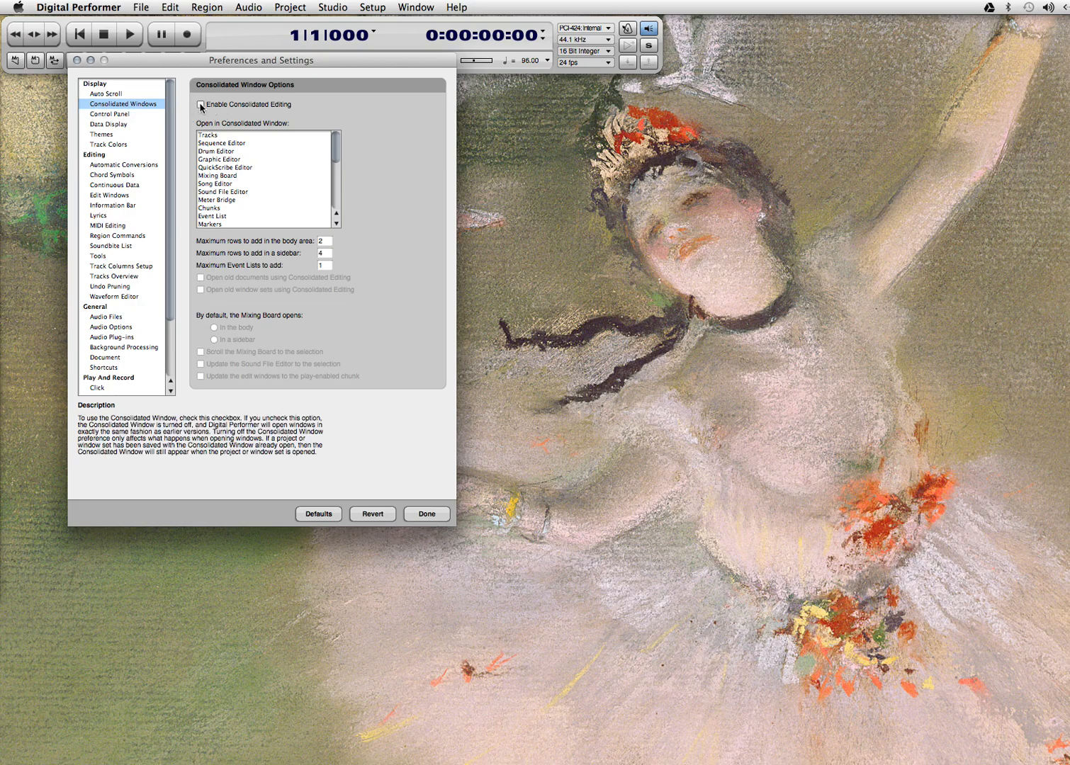
click(434, 516)
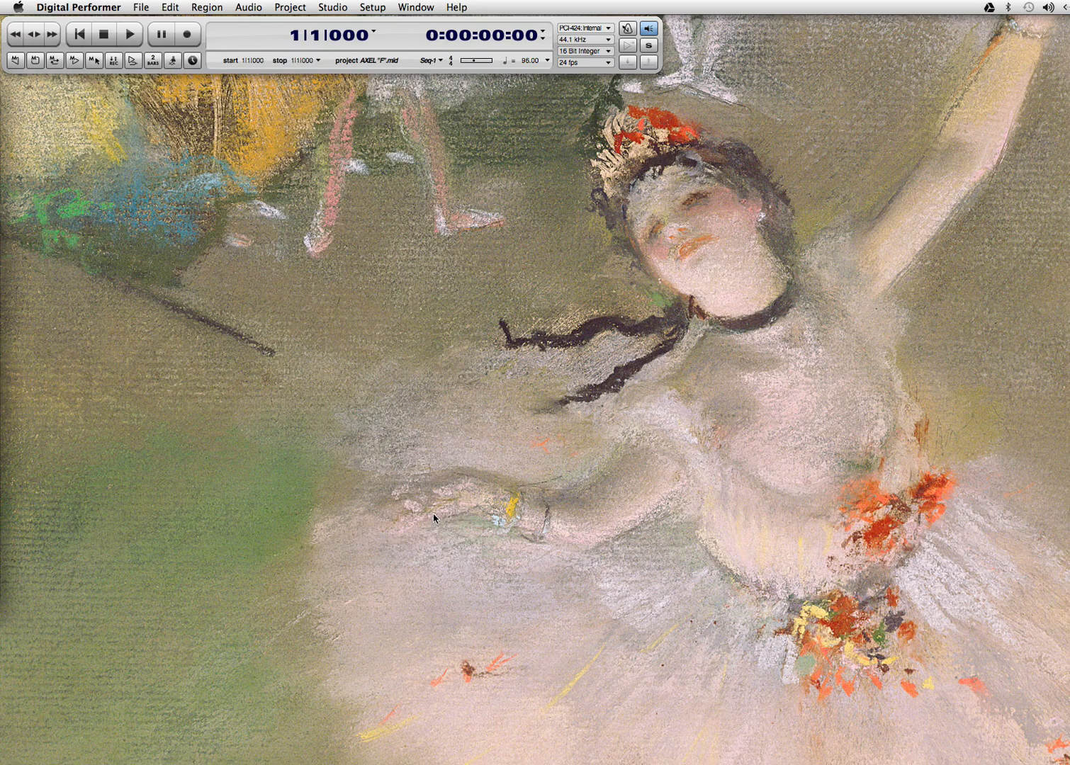
Step: Open the Tracks window, widen its track list to include the Comments column, and enlarge the window
click(284, 7)
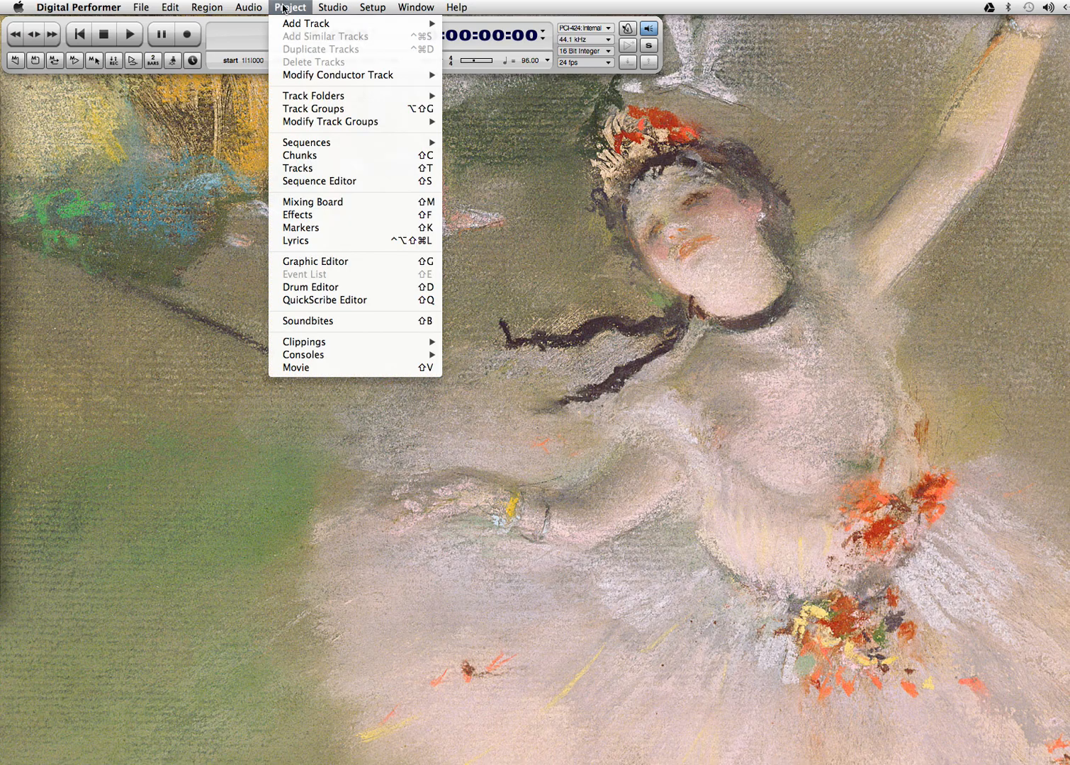
click(310, 169)
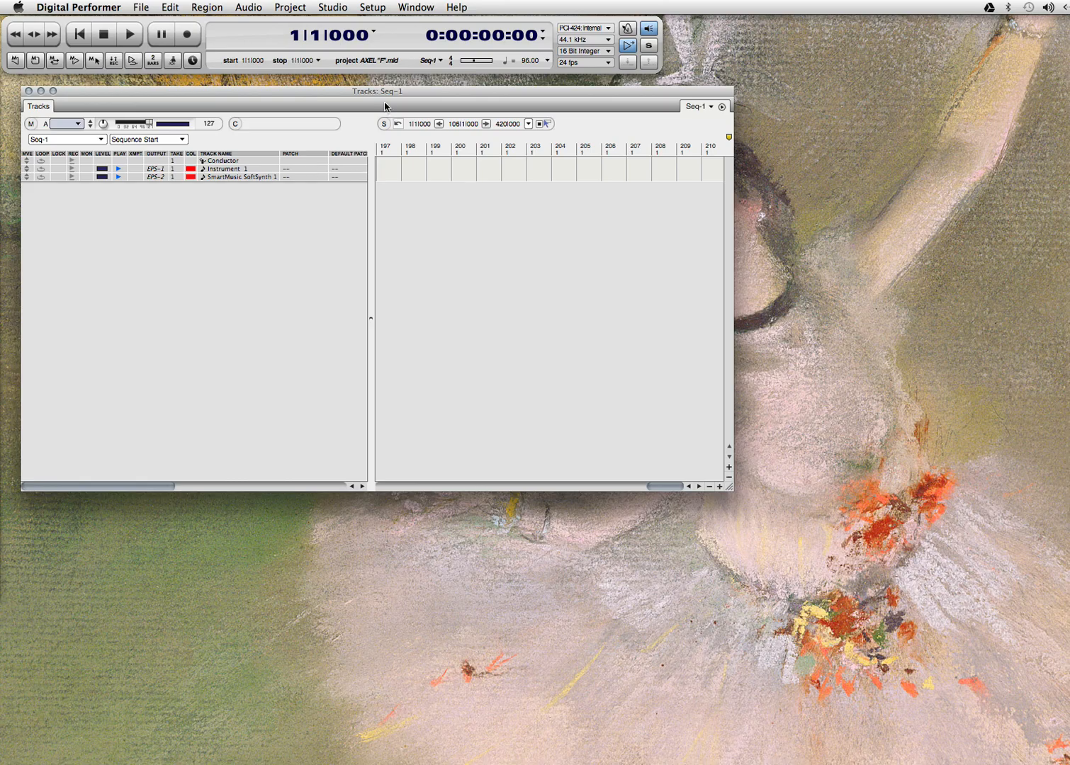
mouse_move(377, 96)
mouse_down()
mouse_move(349, 93)
mouse_move(394, 90)
mouse_move(375, 94)
mouse_up()
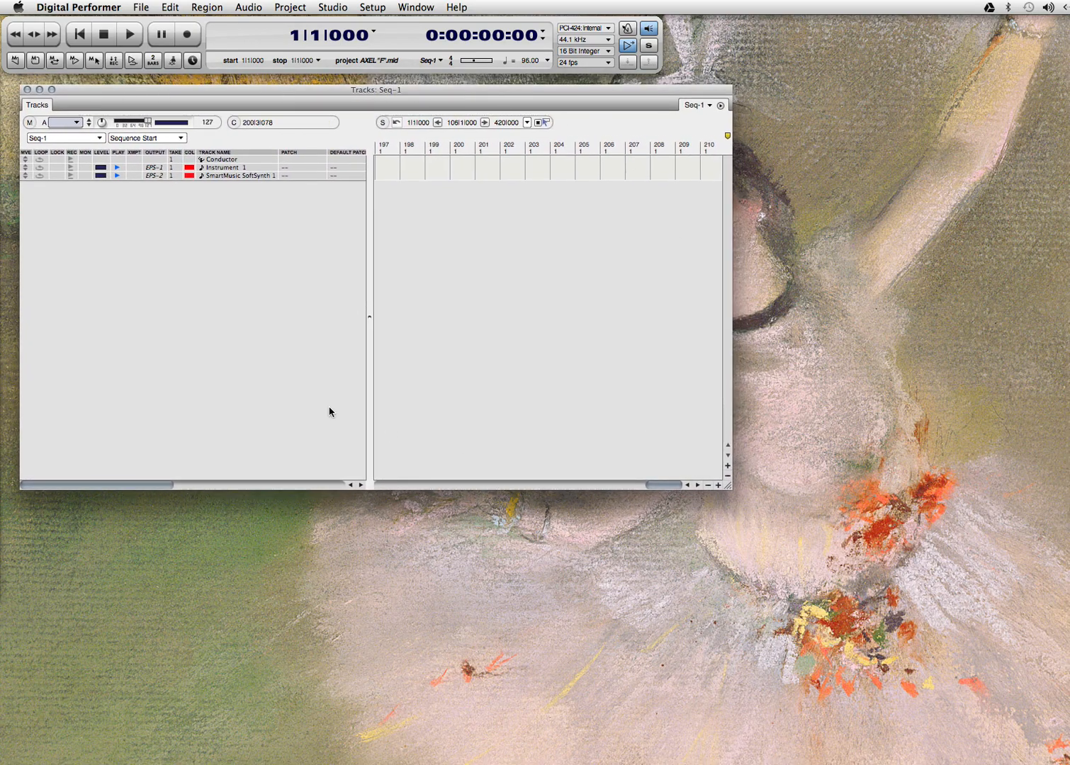
drag(181, 95, 186, 100)
drag(374, 450, 459, 441)
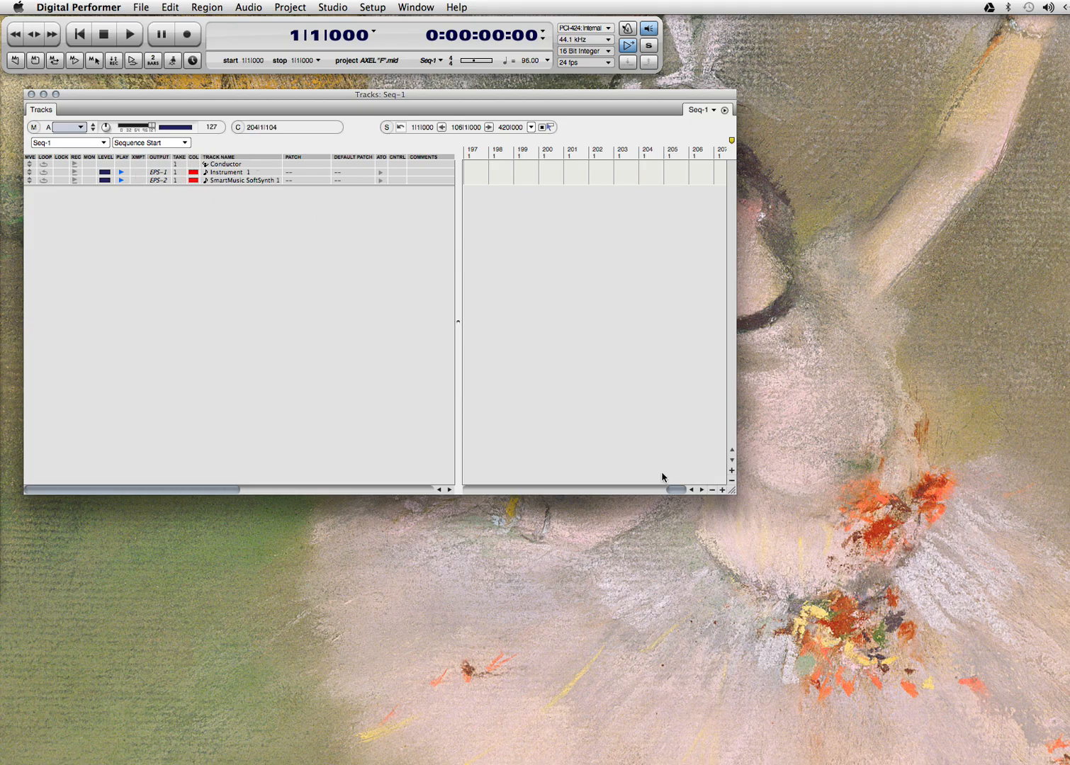
drag(732, 490, 896, 541)
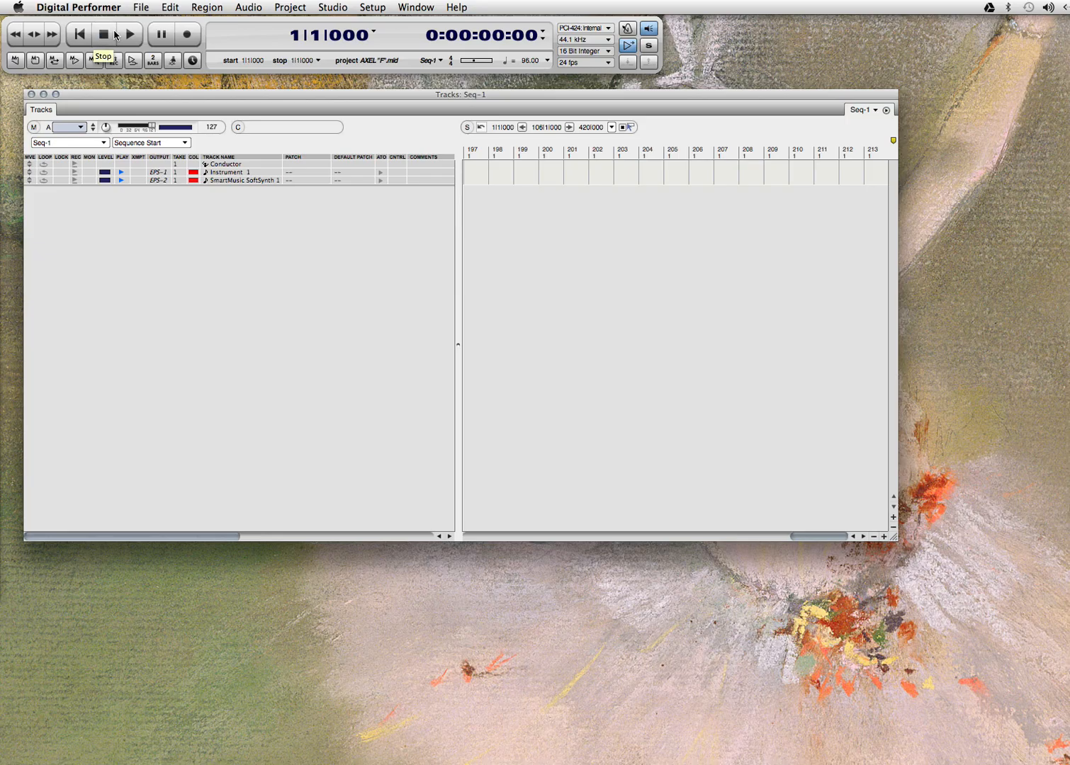
Step: Return the sequence view to measure 1, slightly narrow the track list, and enlarge the Tracks window further
click(115, 34)
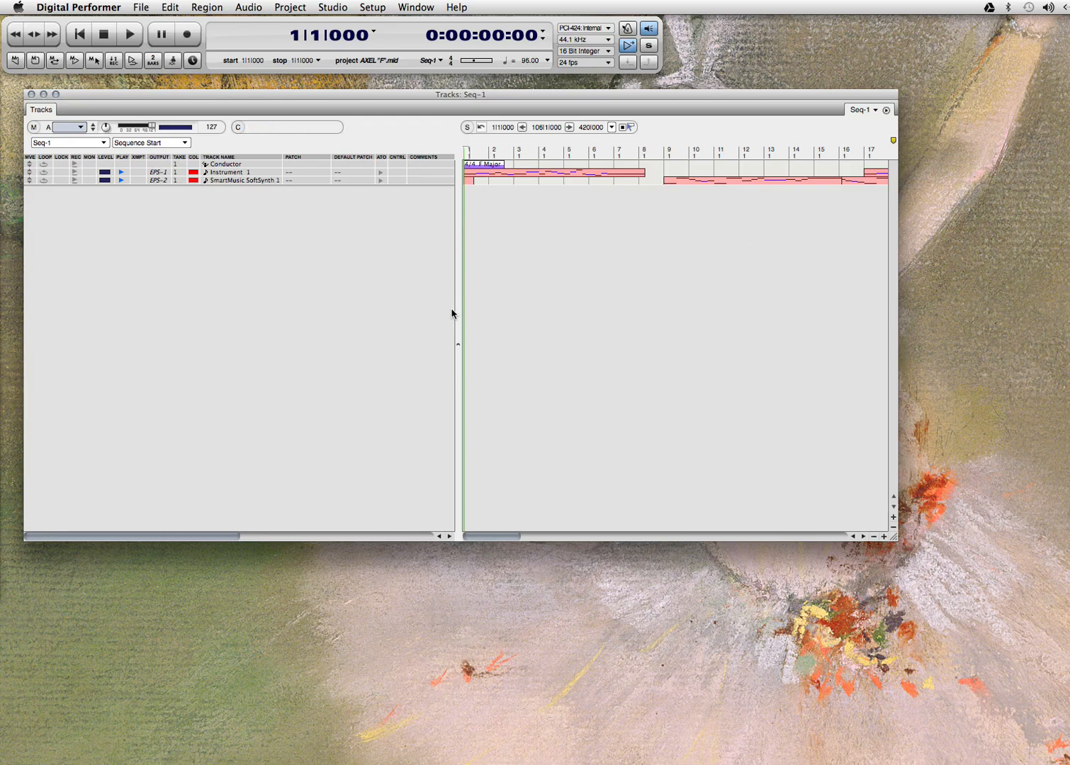
mouse_move(458, 346)
mouse_down()
mouse_move(419, 344)
mouse_move(453, 339)
mouse_up()
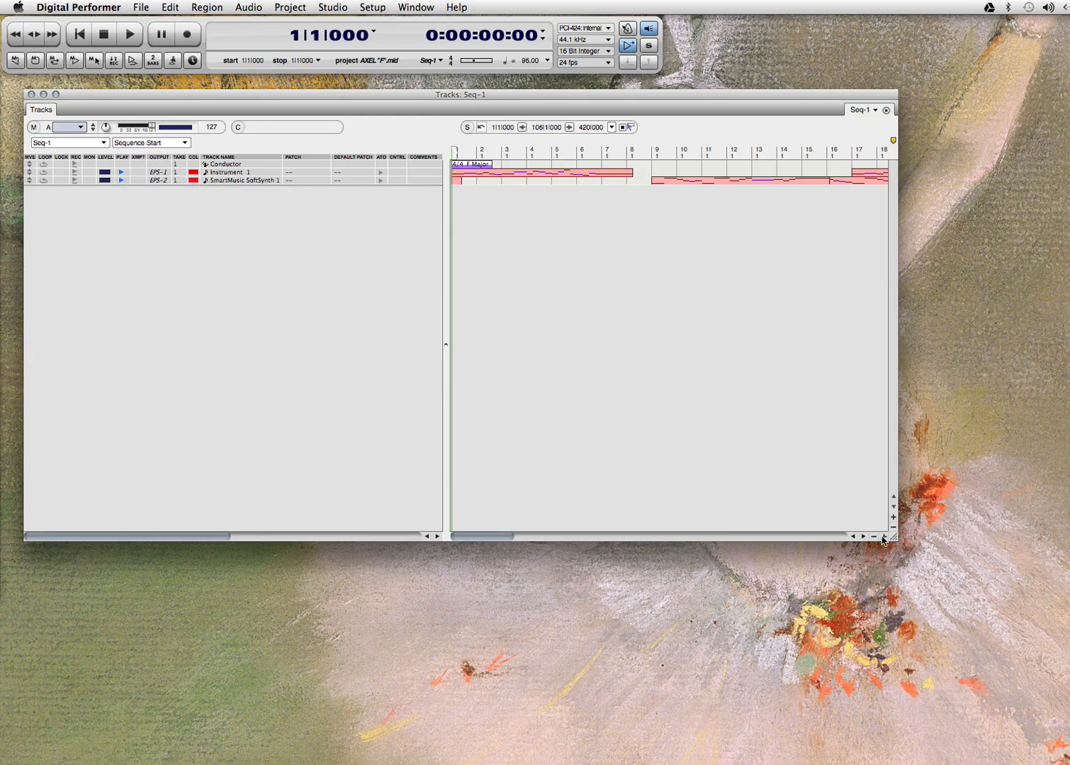
drag(895, 540, 954, 604)
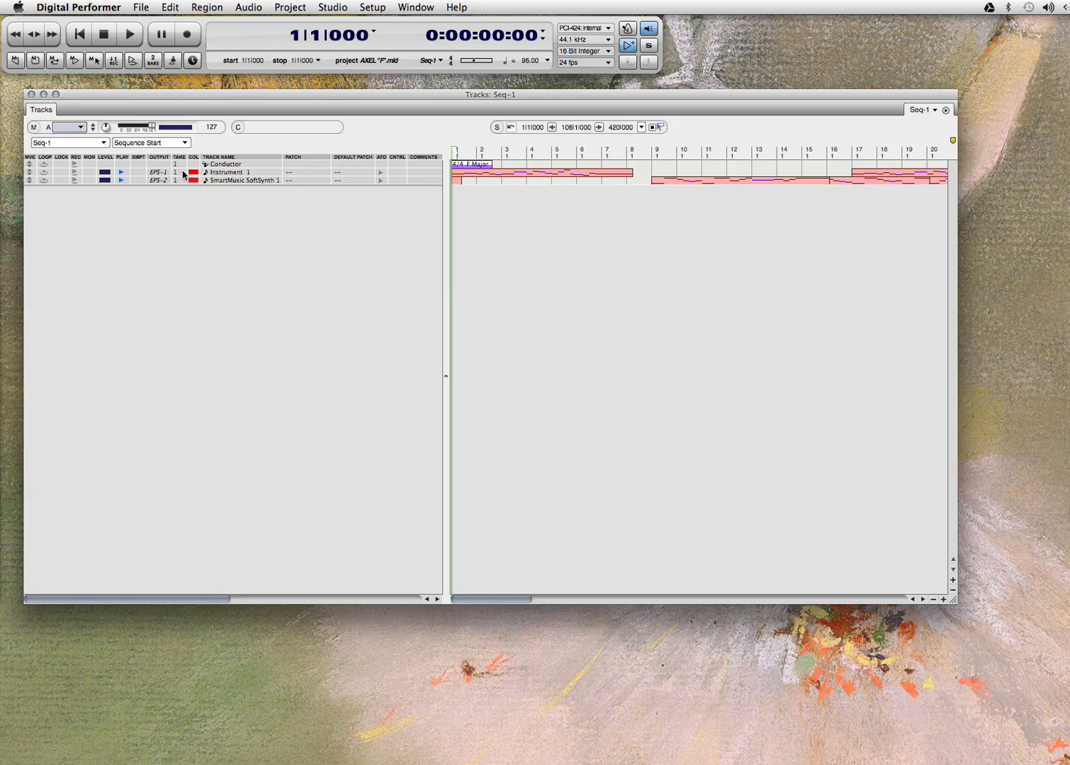
Step: Rename the Instrument 1 track to piano right hand and the SmartMusic SoftSynth 1 track to piano left hand
double_click(229, 175)
text(p)
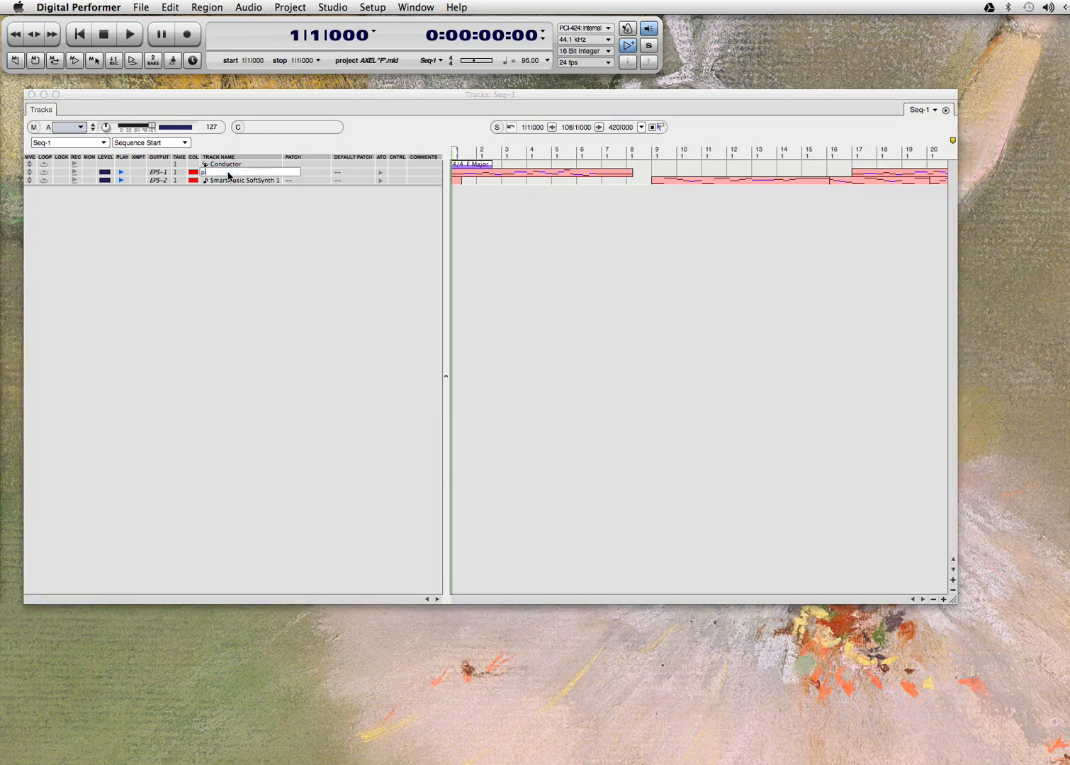
text(iano right hand)
key(Tab)
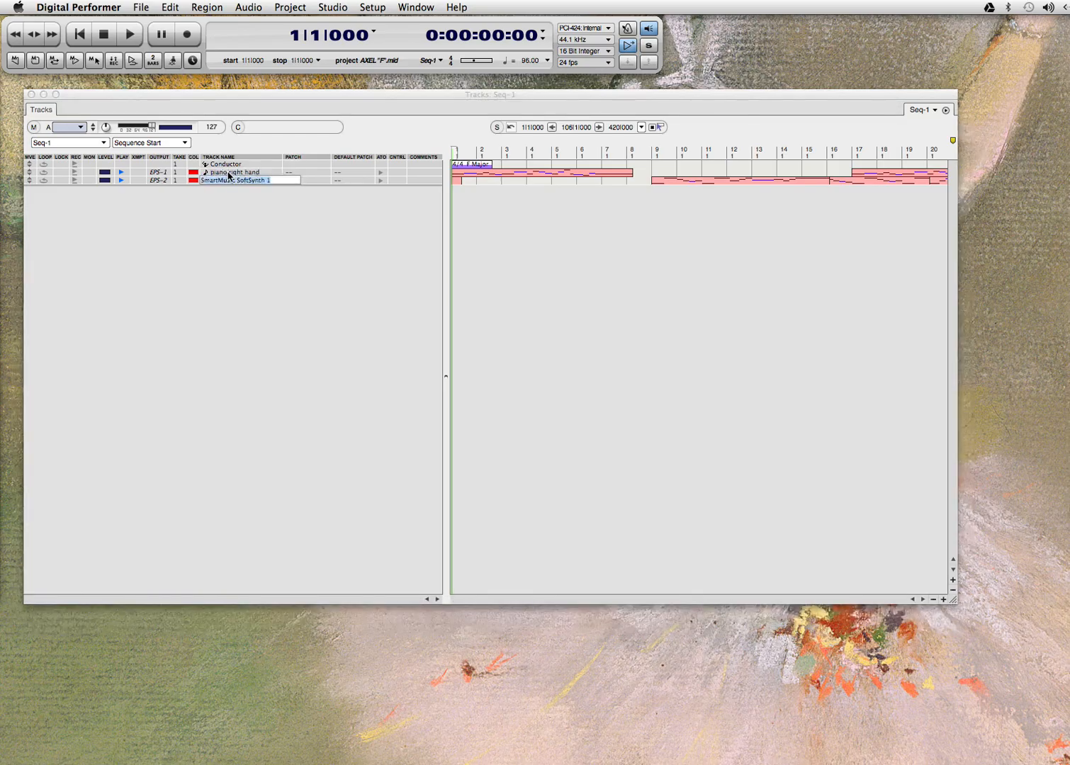
text(piano left hand)
key(Return)
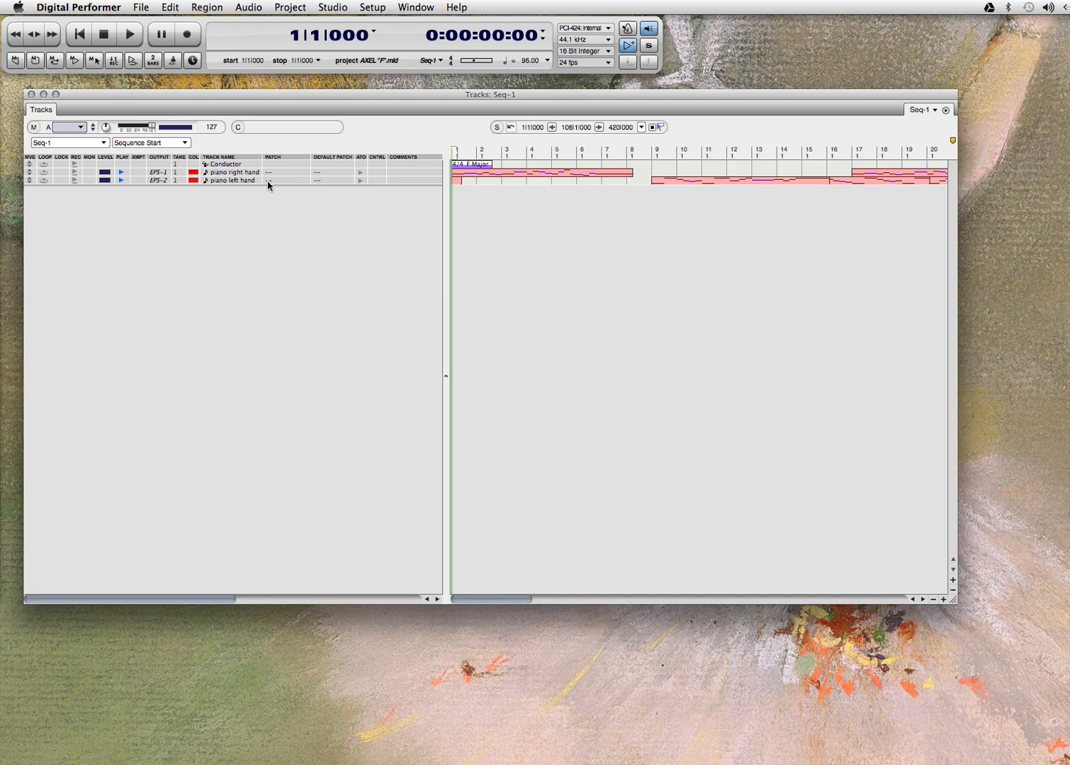
Step: Add a Garritan ARIA Player (stereo) instrument track below the Conductor track and move its Effects window clear of the transport controls
click(228, 166)
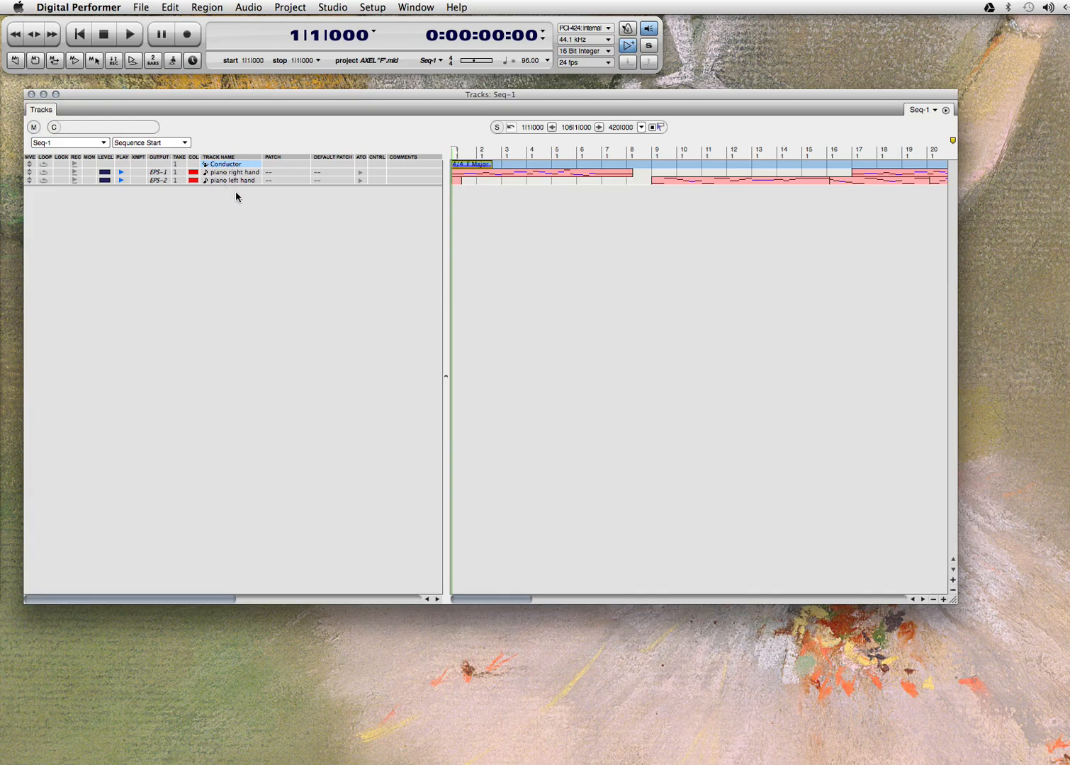
click(229, 188)
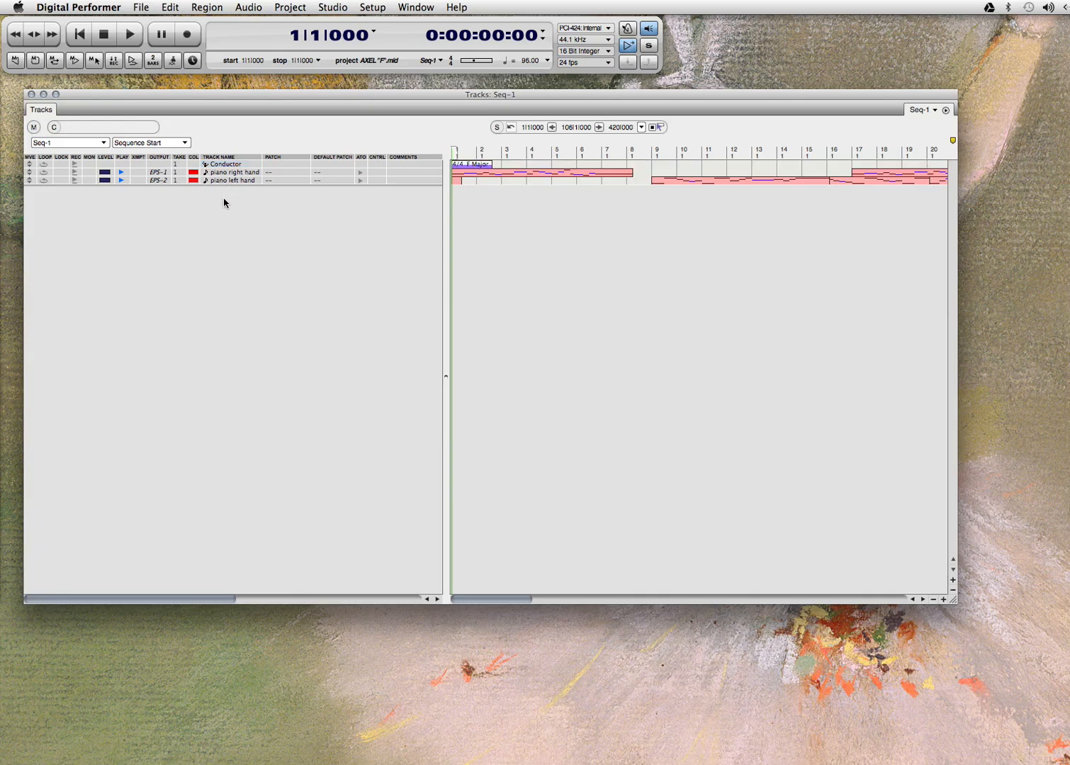
click(227, 164)
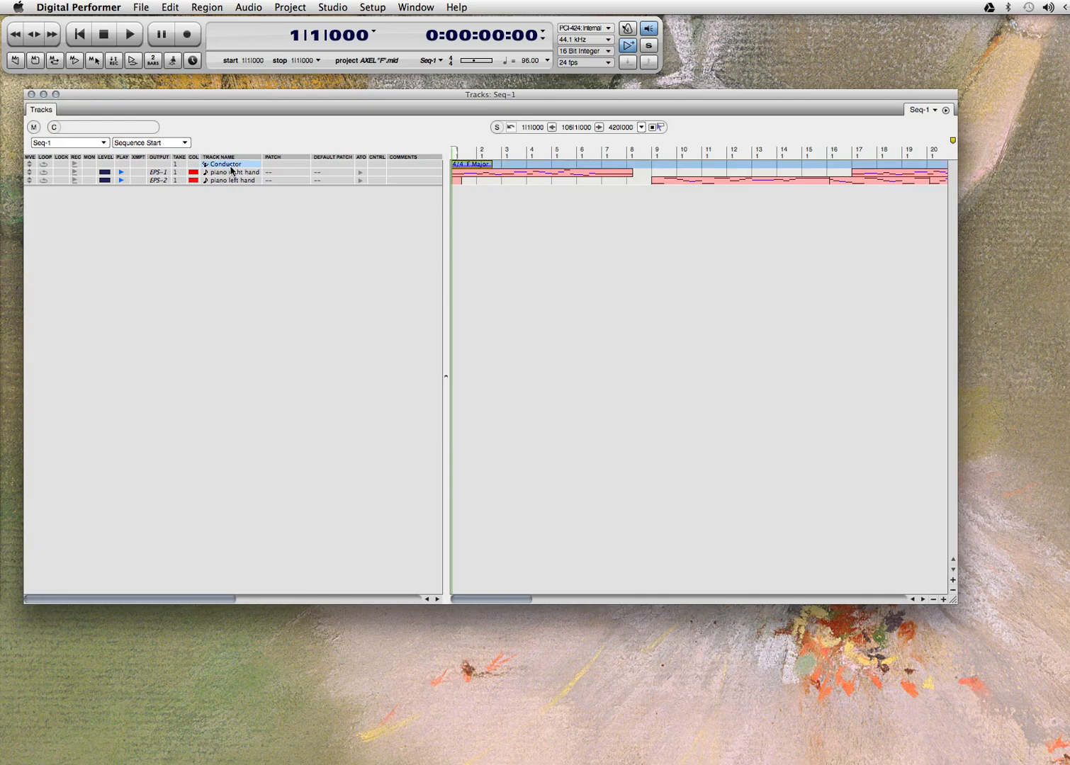
click(291, 7)
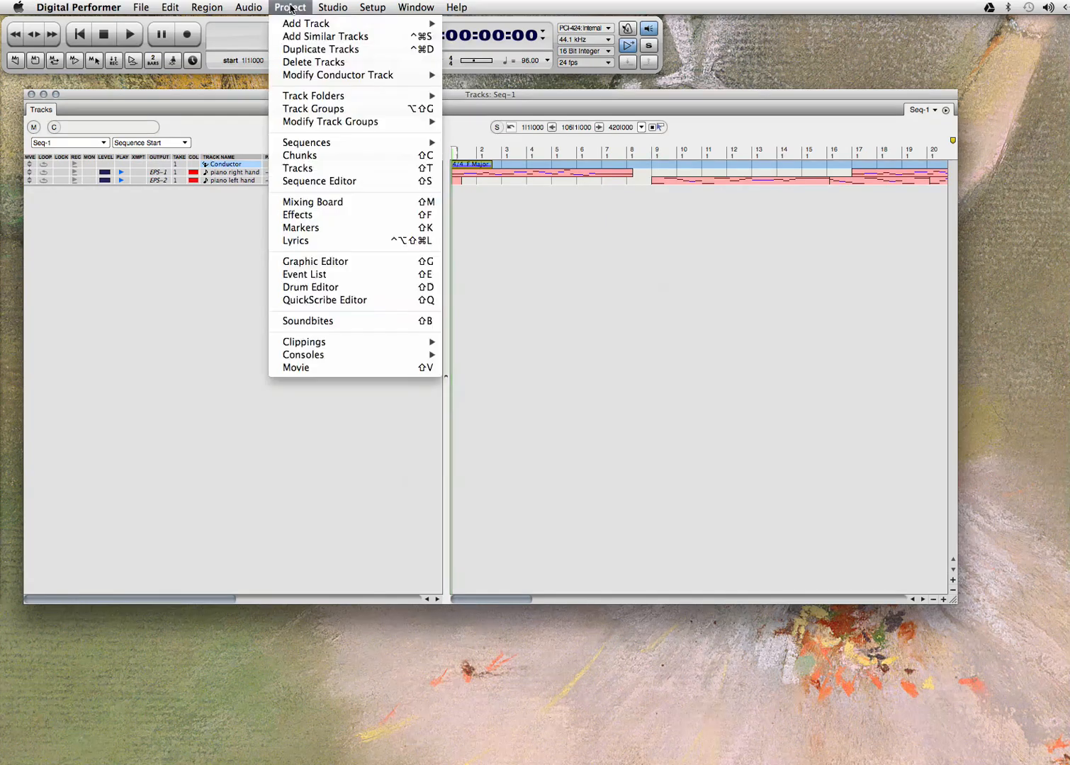
mouse_move(295, 25)
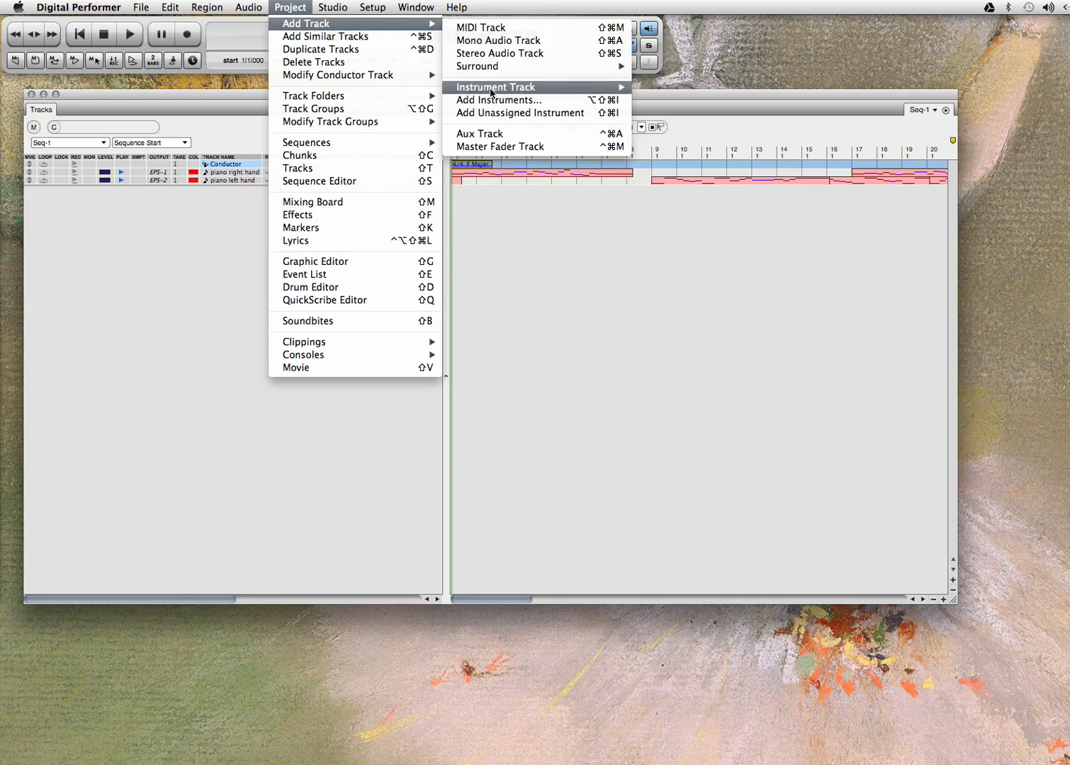
mouse_move(491, 91)
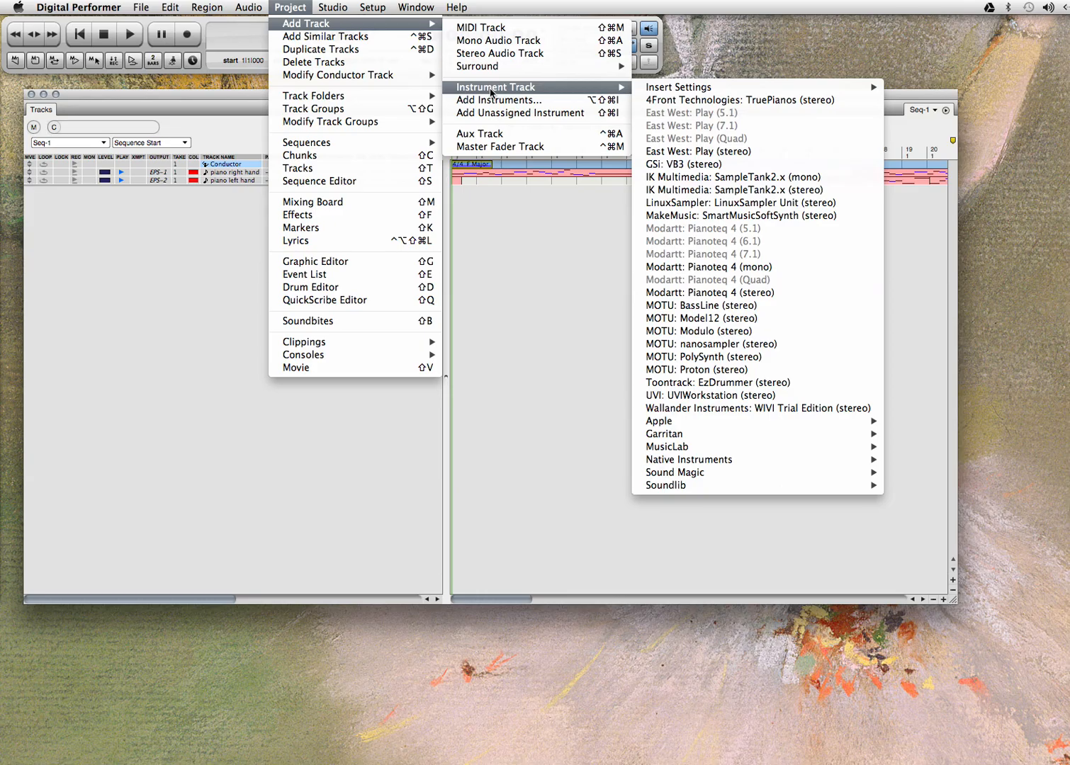
mouse_move(678, 93)
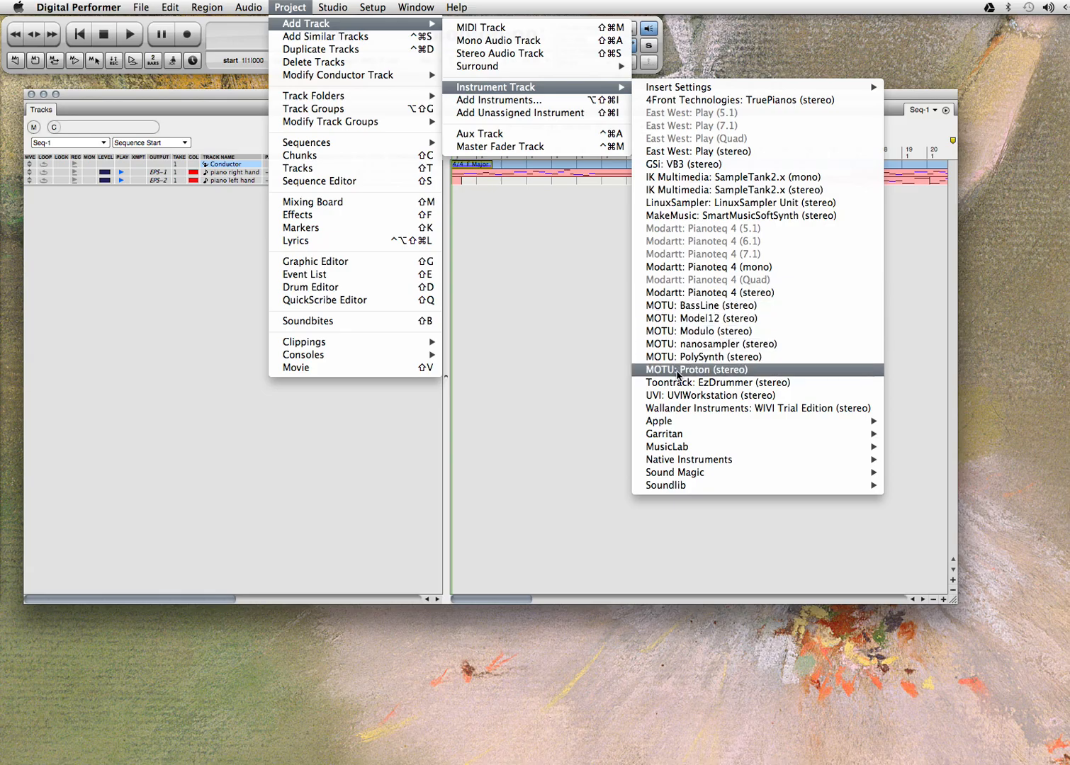
mouse_move(669, 438)
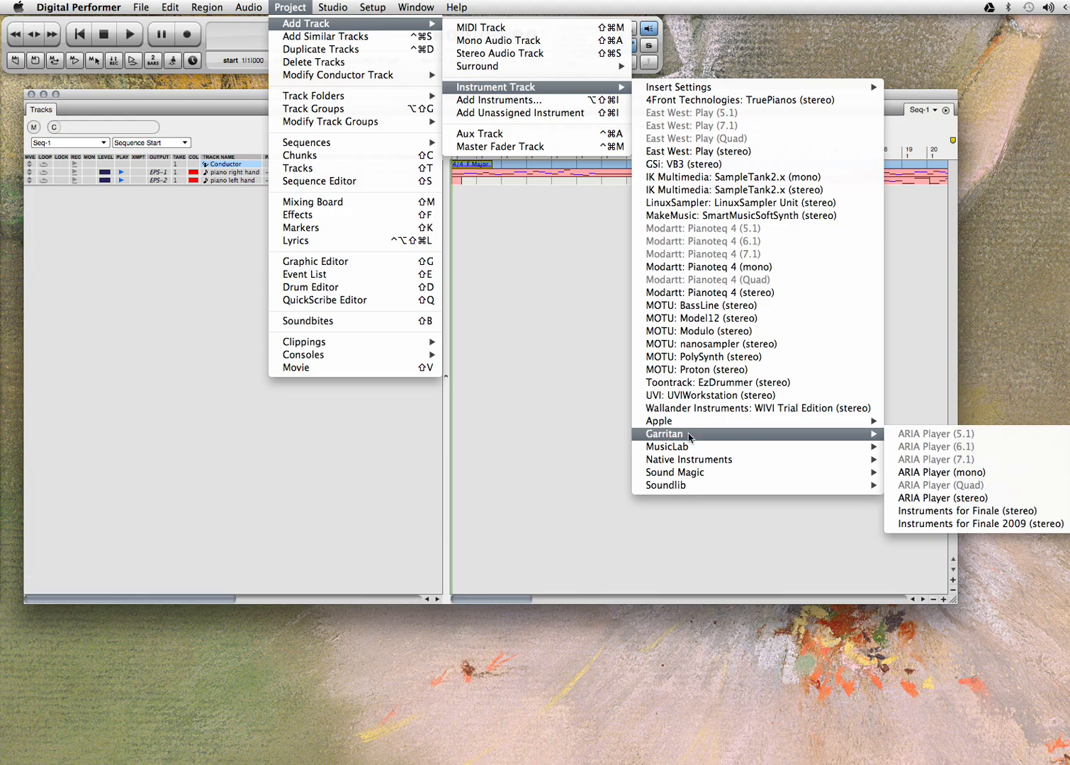
click(927, 503)
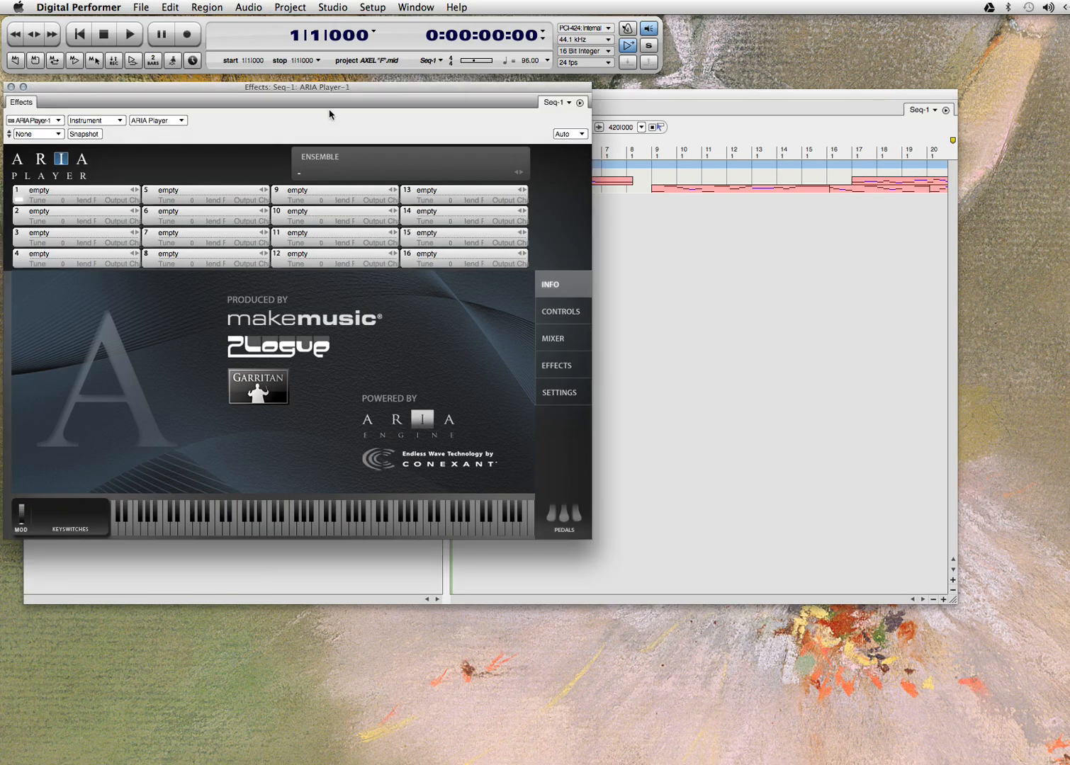
drag(364, 88, 410, 179)
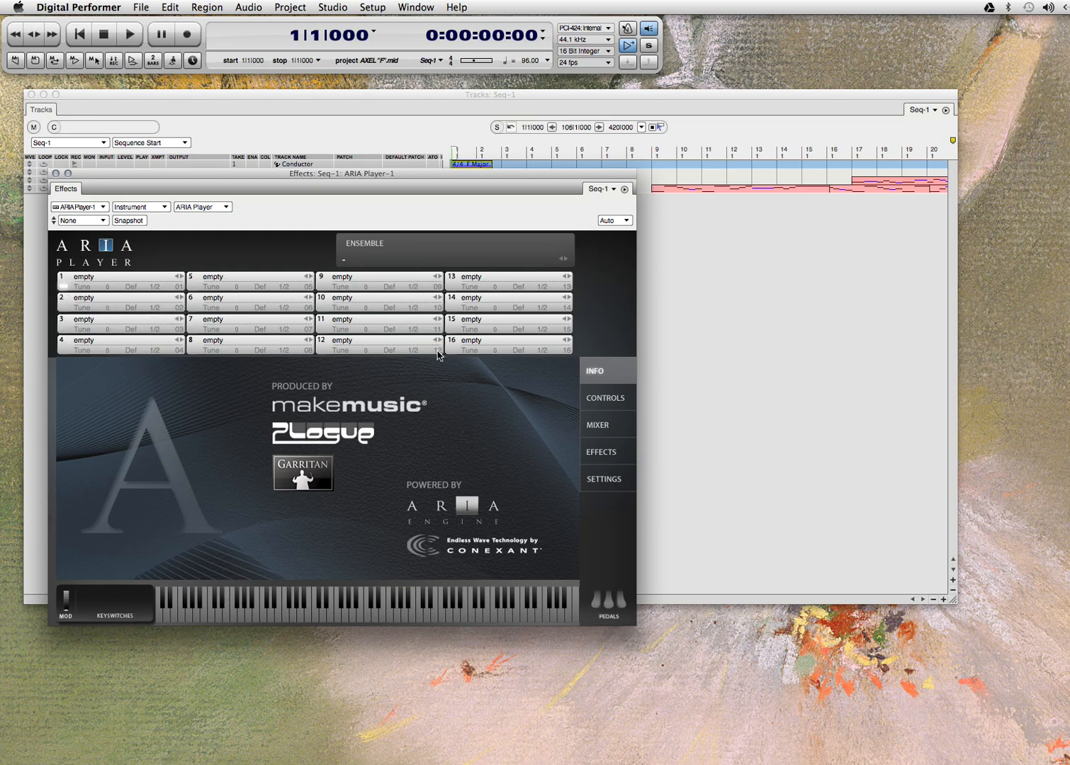
drag(339, 178, 345, 162)
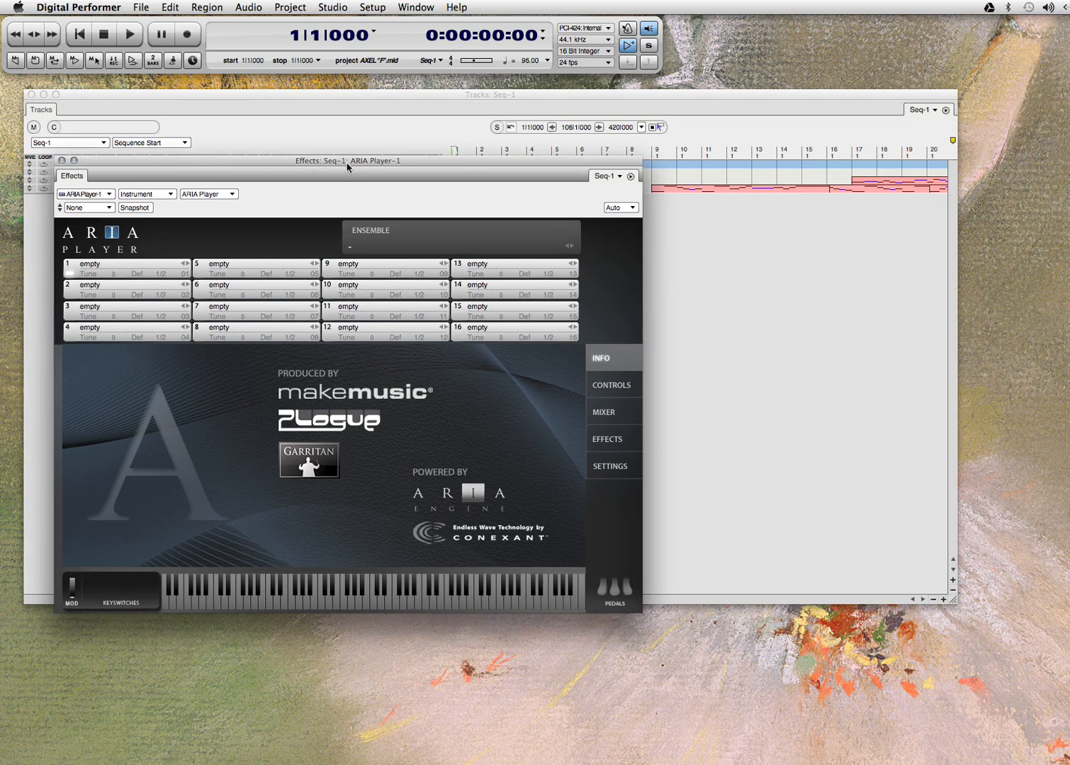
Step: Load Synth Brass from the Finale Default Bank's GM category into ARIA Player slot 1 and audition a few notes
click(91, 262)
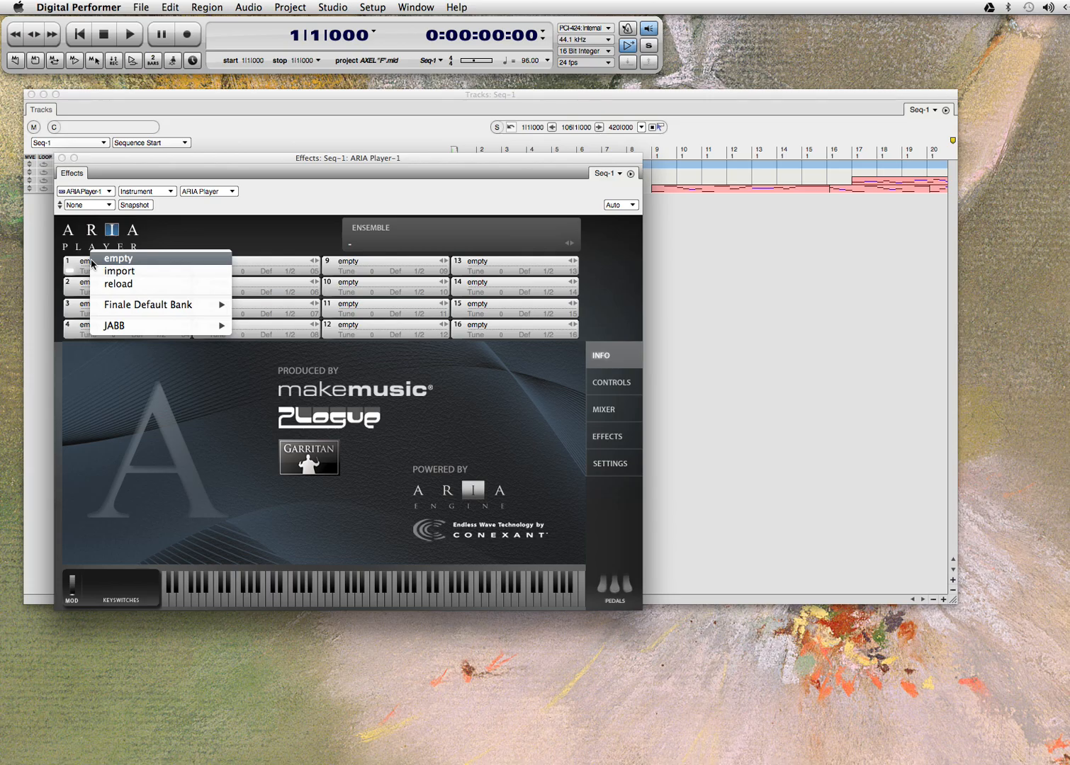
mouse_move(110, 309)
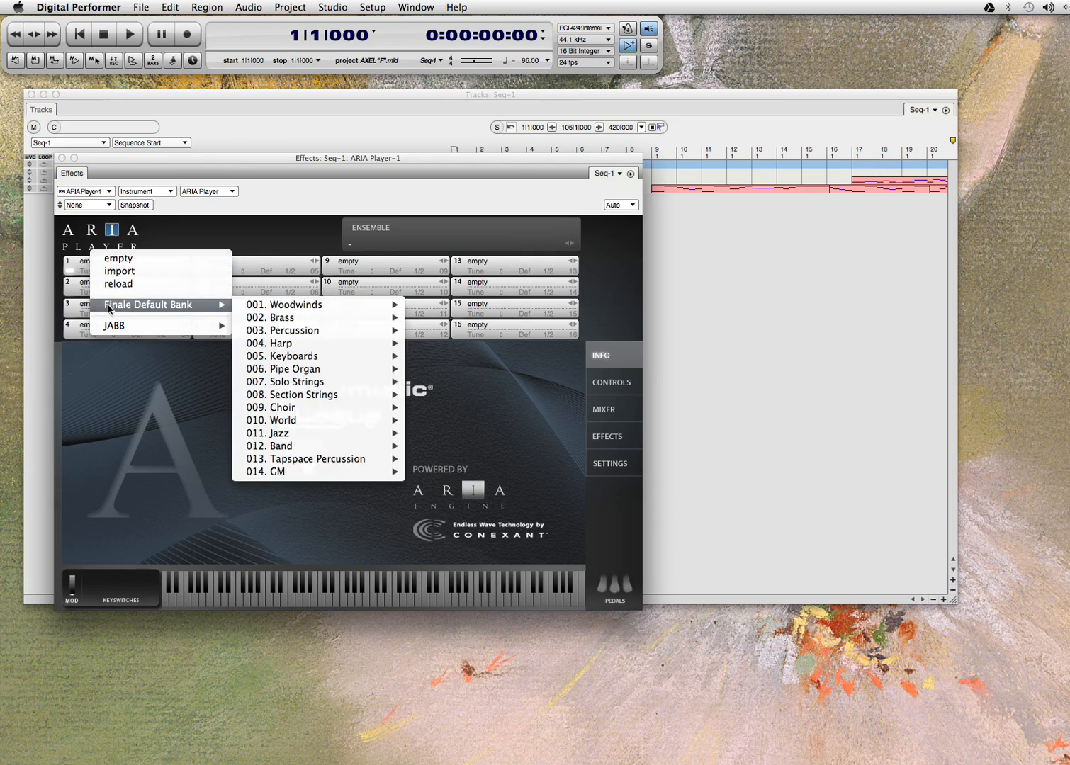
mouse_move(298, 359)
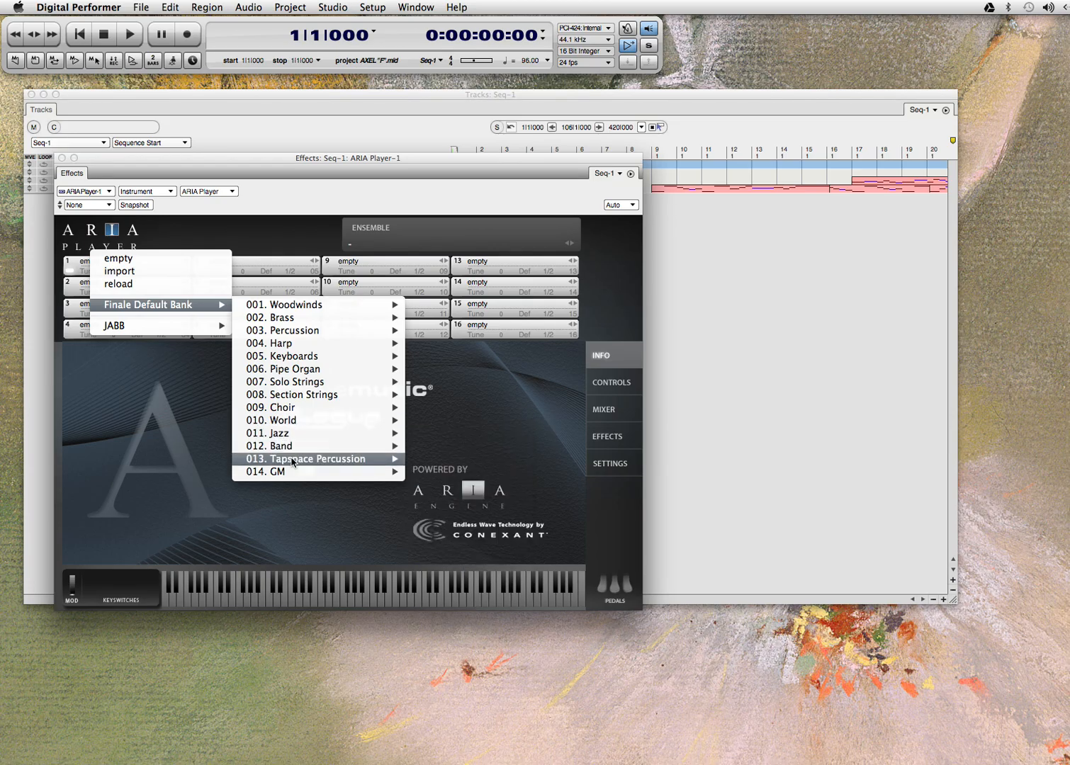
mouse_move(293, 473)
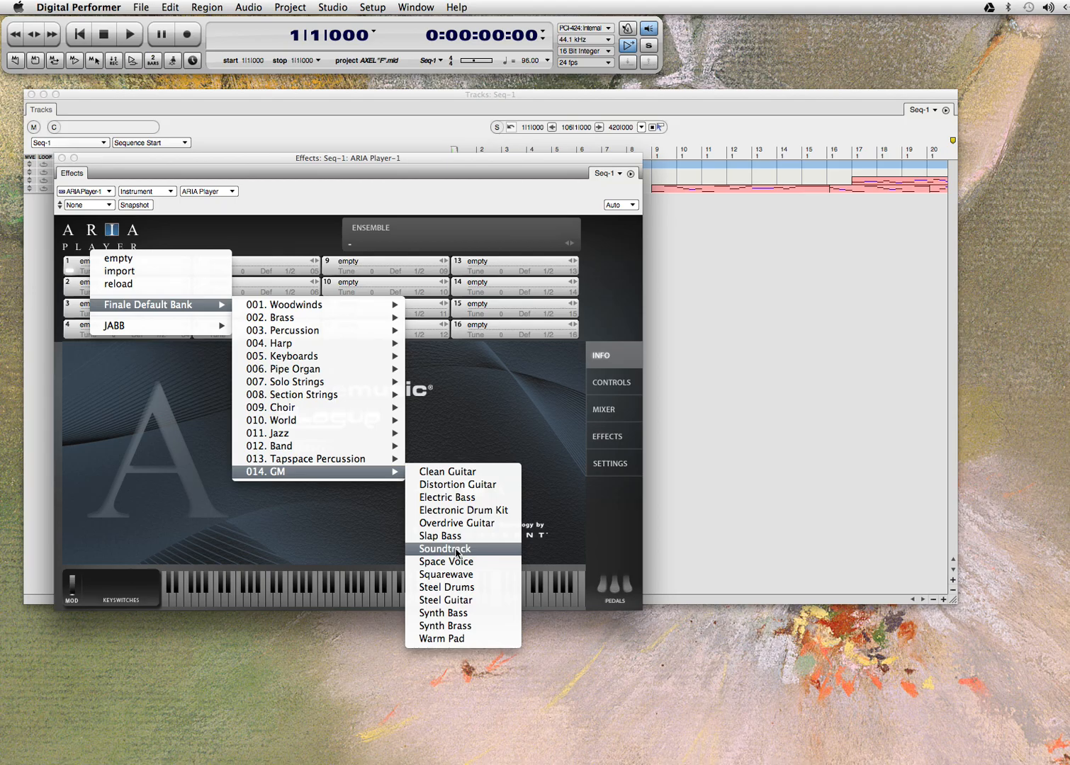
click(464, 626)
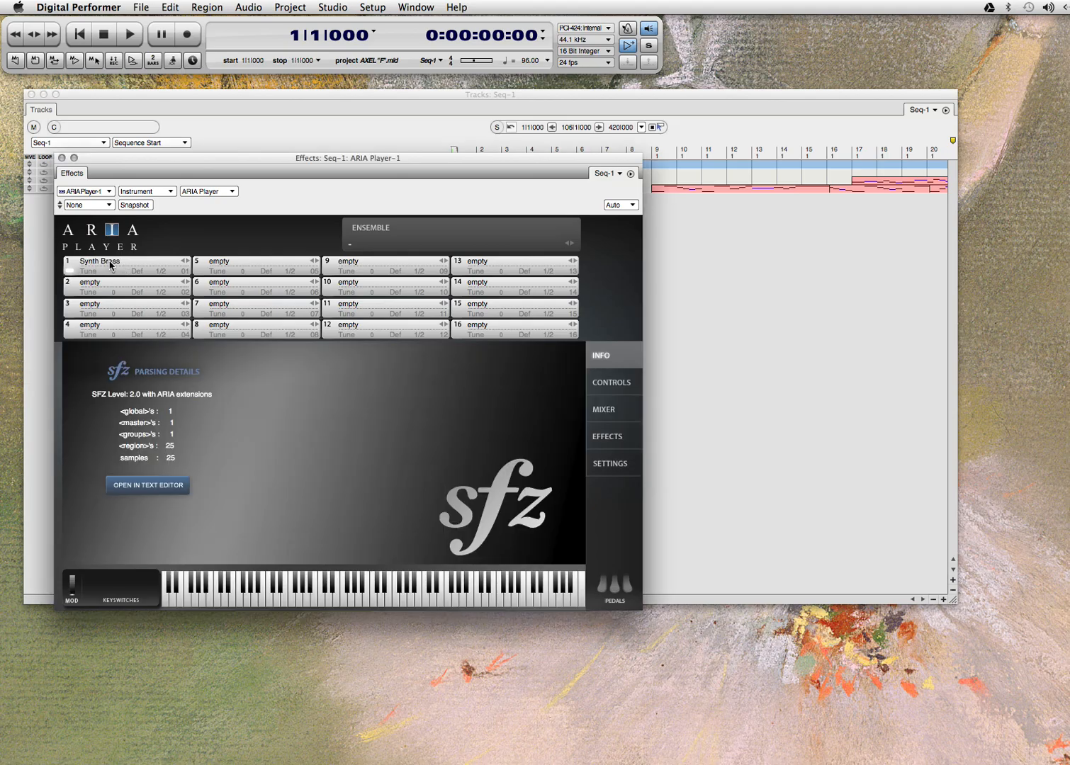
click(418, 599)
click(395, 599)
click(359, 599)
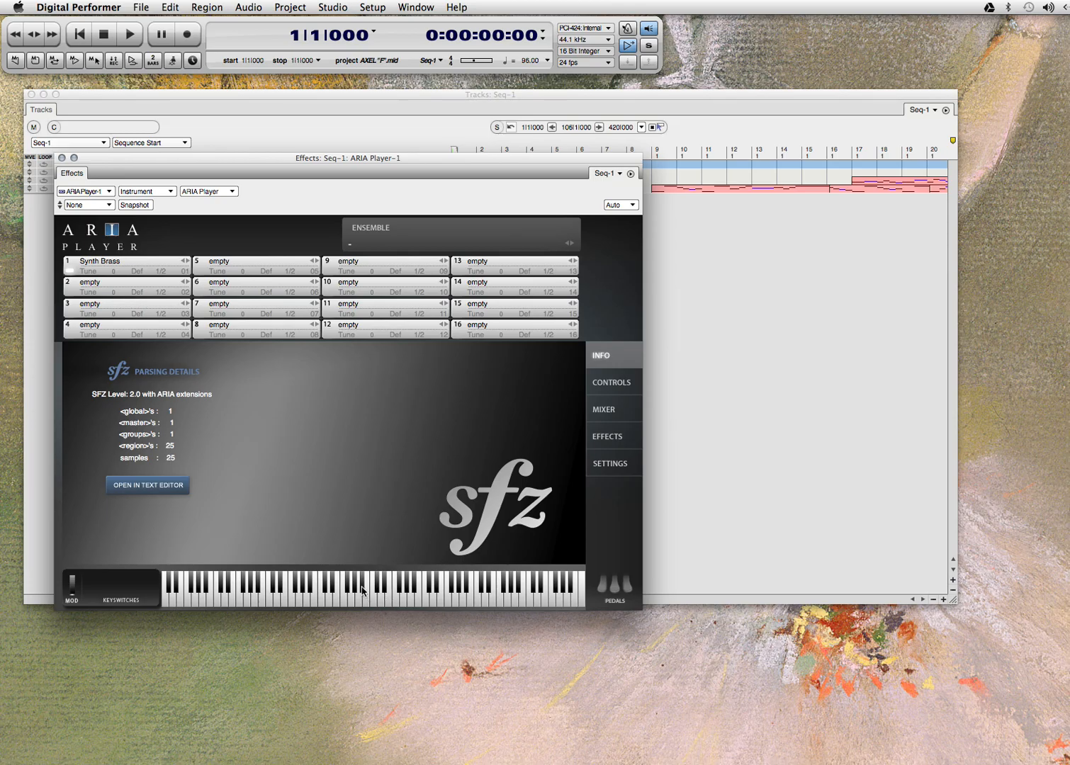
Step: Load Synth Bass from the Finale Default Bank's GM category into ARIA Player slot 2
click(88, 285)
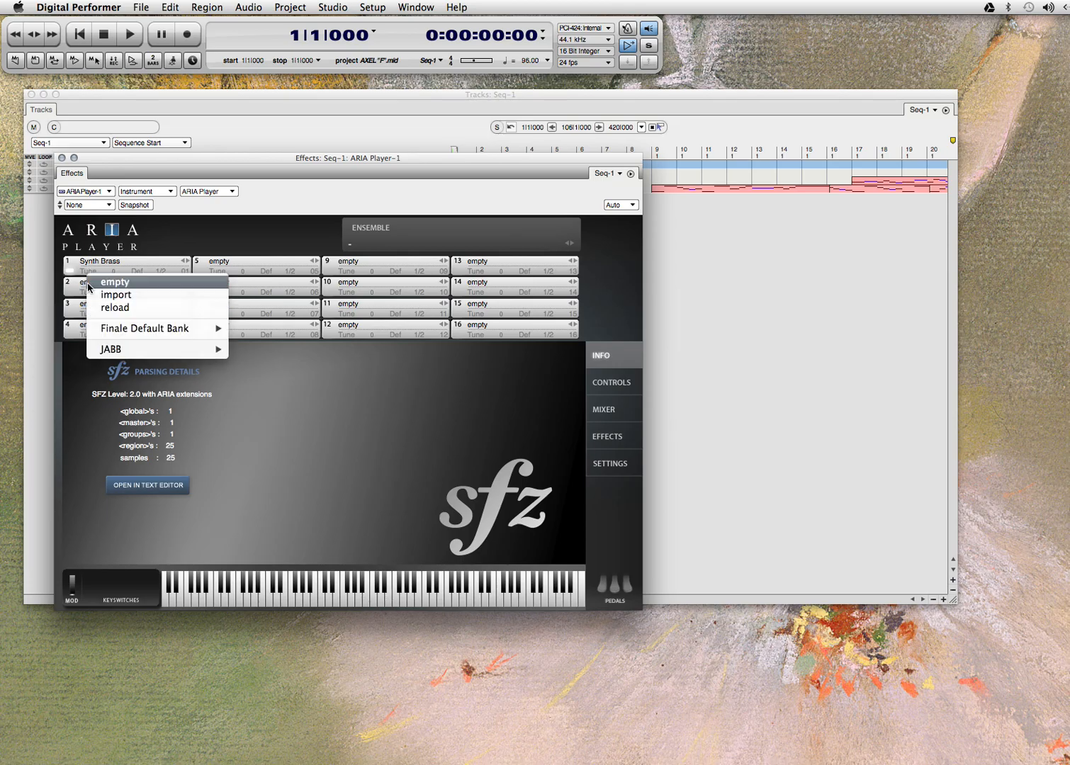
mouse_move(119, 333)
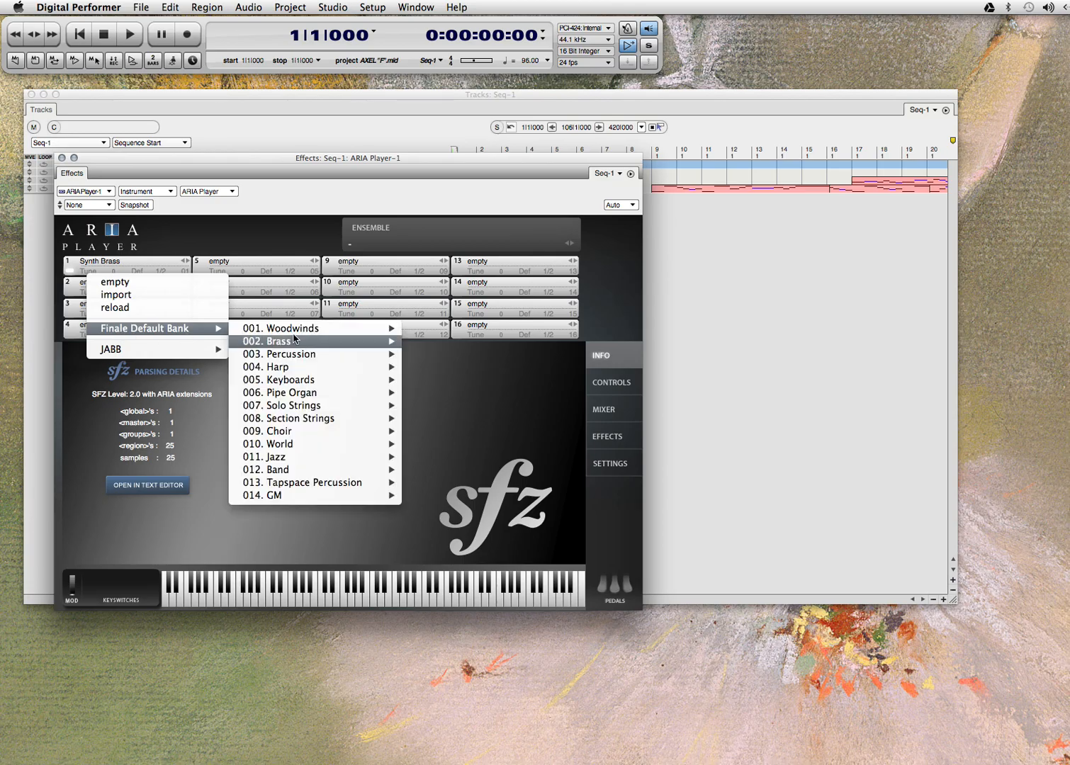
mouse_move(287, 497)
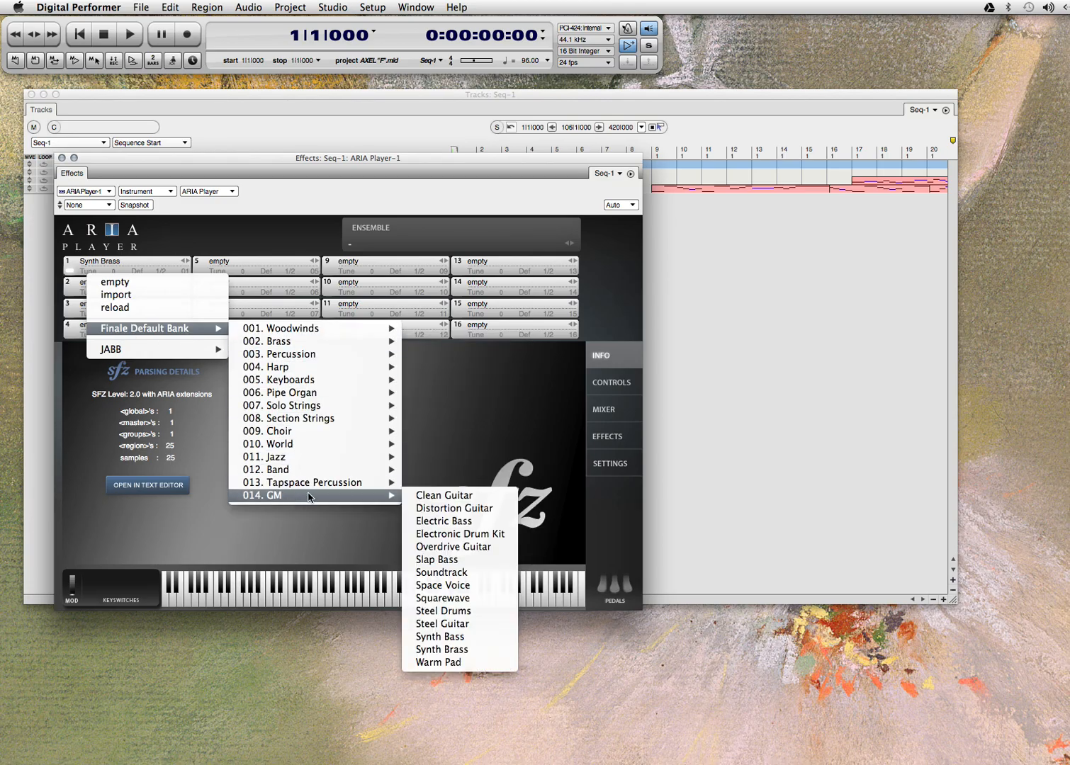
click(459, 641)
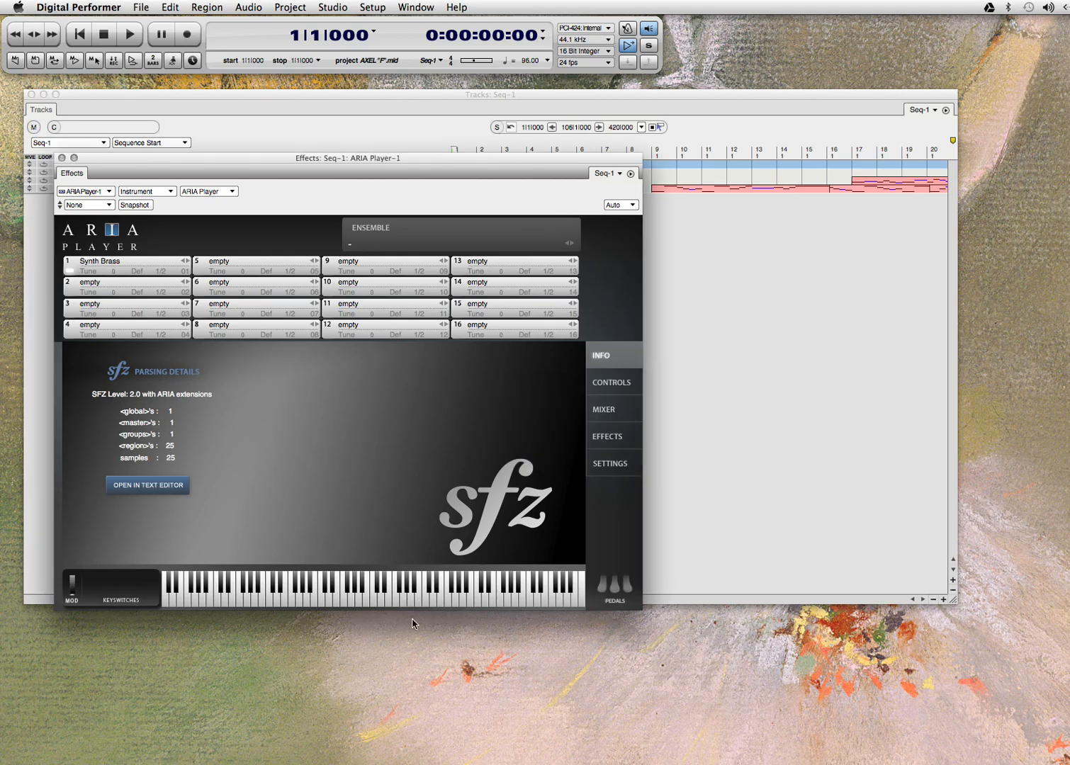
Step: Make slot 2 the active ARIA Player channel and audition the Synth Bass on the virtual keyboard
click(350, 588)
click(395, 588)
click(442, 602)
click(282, 598)
click(95, 284)
click(67, 290)
click(69, 291)
click(338, 599)
click(391, 598)
Step: Load Fusion Drum Kit from the Finale Default Bank's Jazz category into ARIA Player slot 3
click(95, 308)
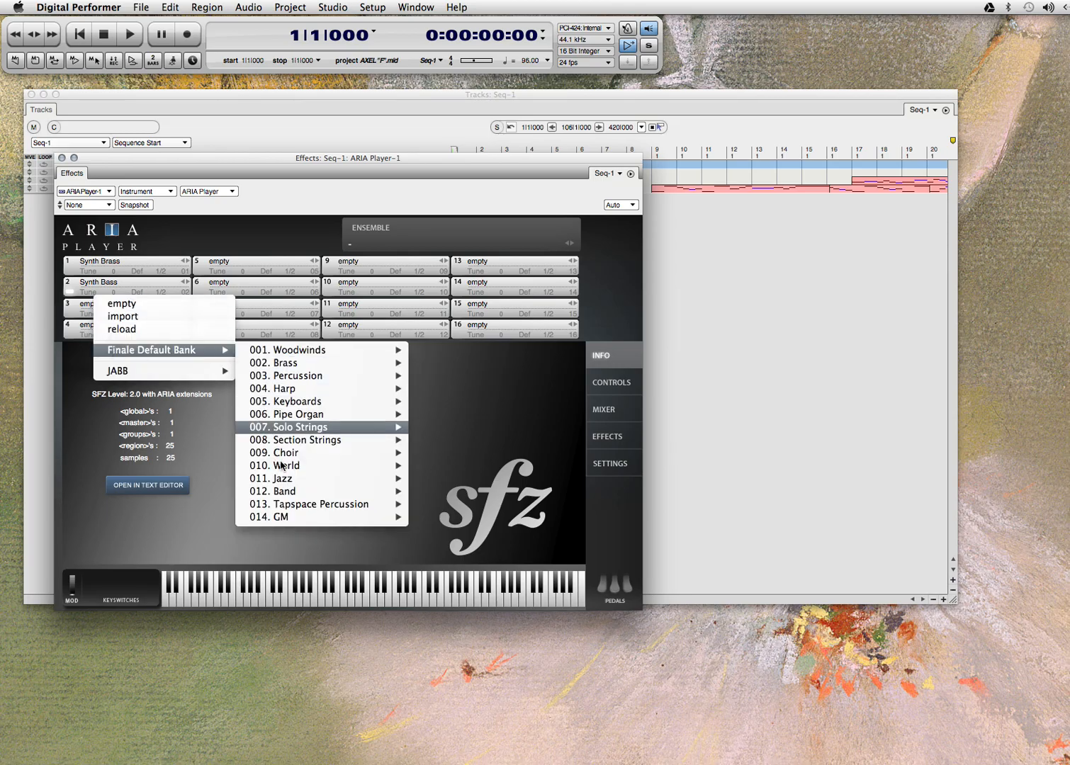
mouse_move(309, 477)
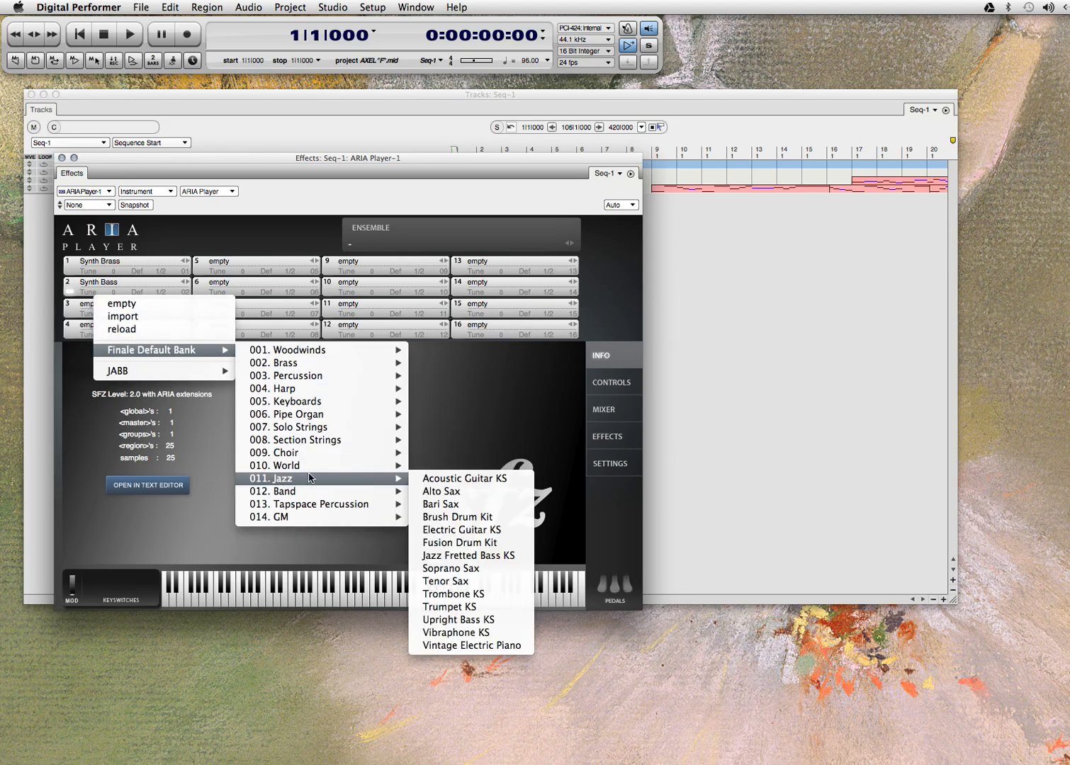
click(456, 542)
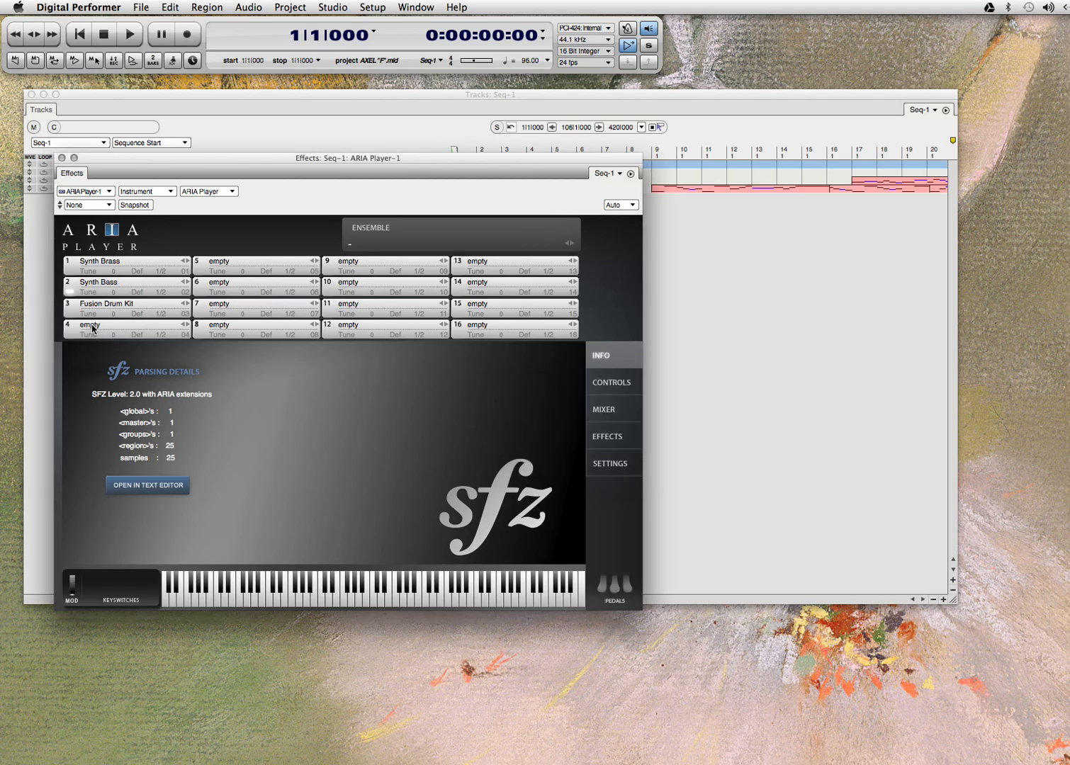
Step: Load Fusion Drum Kit from the Finale Default Bank's Jazz category into ARIA Player slot 4 and close the instrument window
click(92, 327)
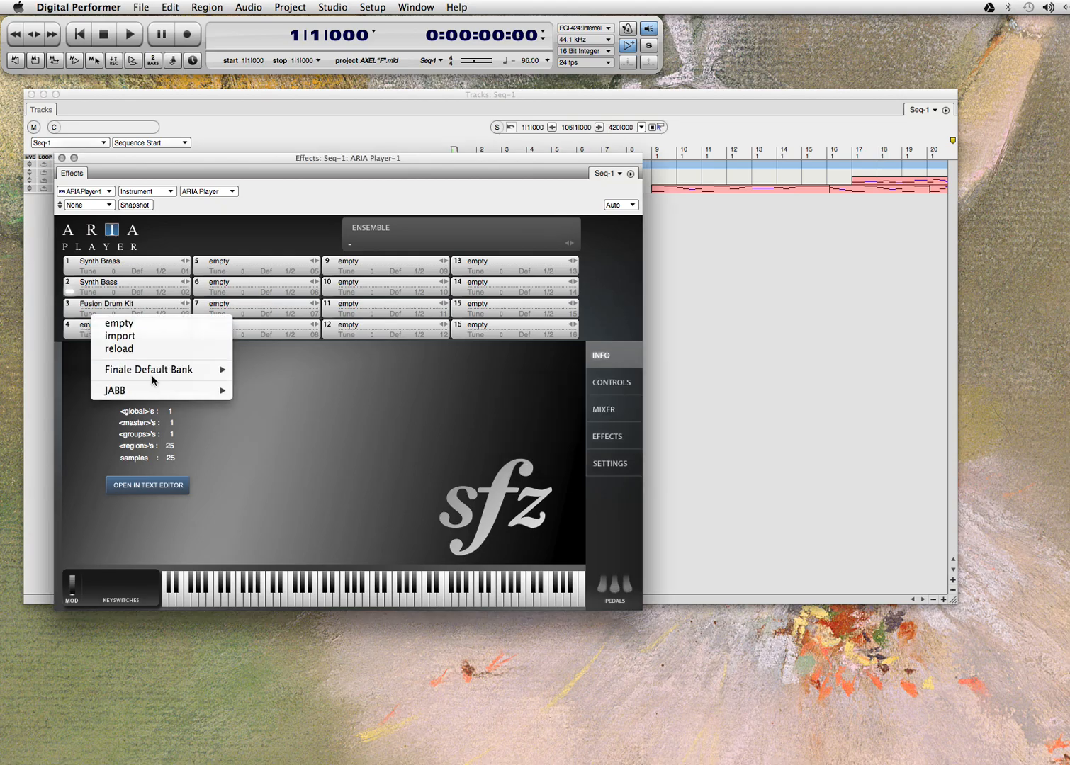
mouse_move(154, 375)
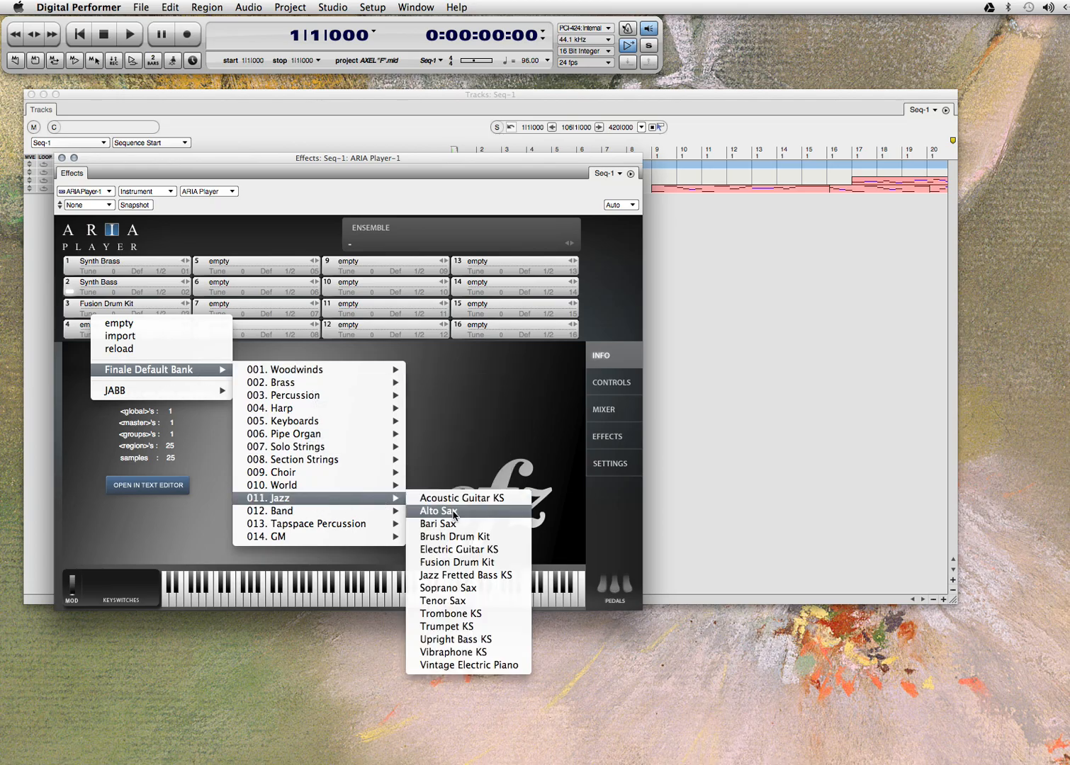
click(457, 562)
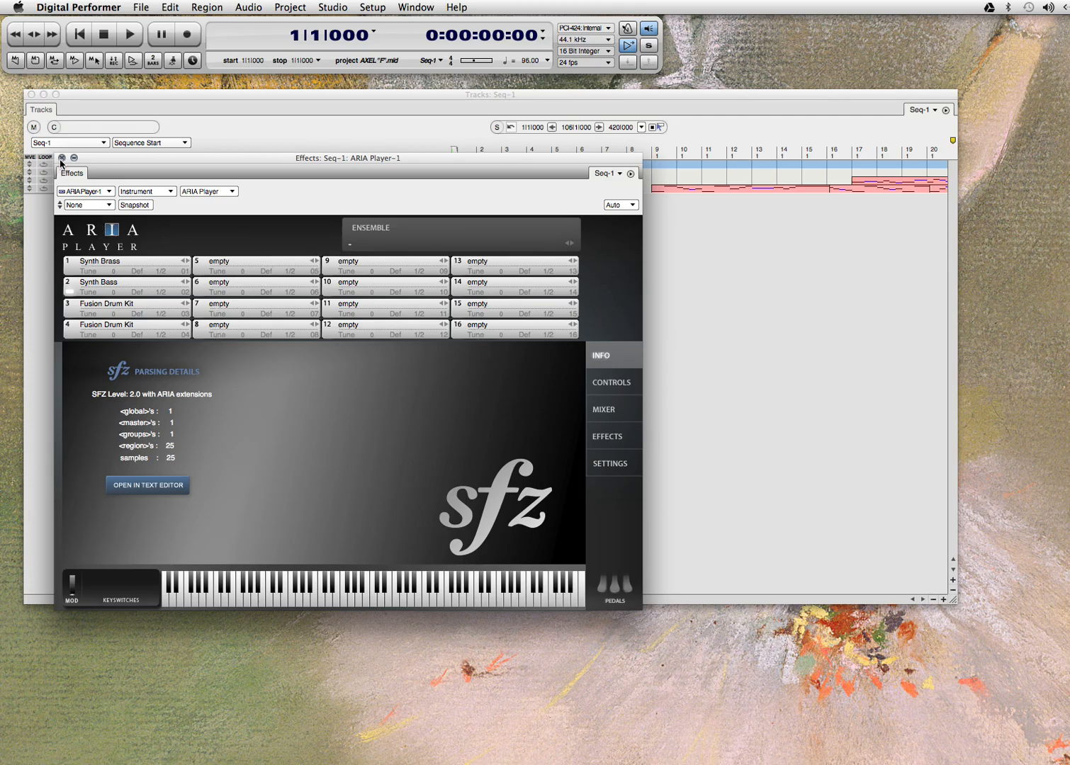
drag(81, 161, 131, 213)
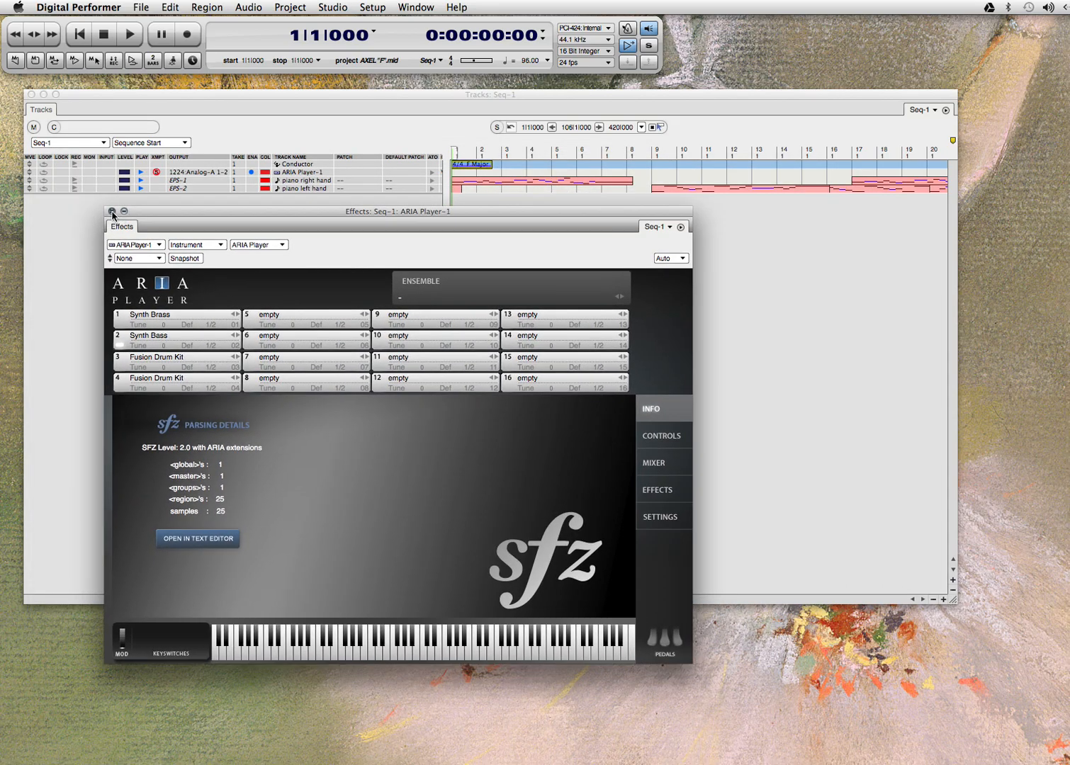
click(112, 211)
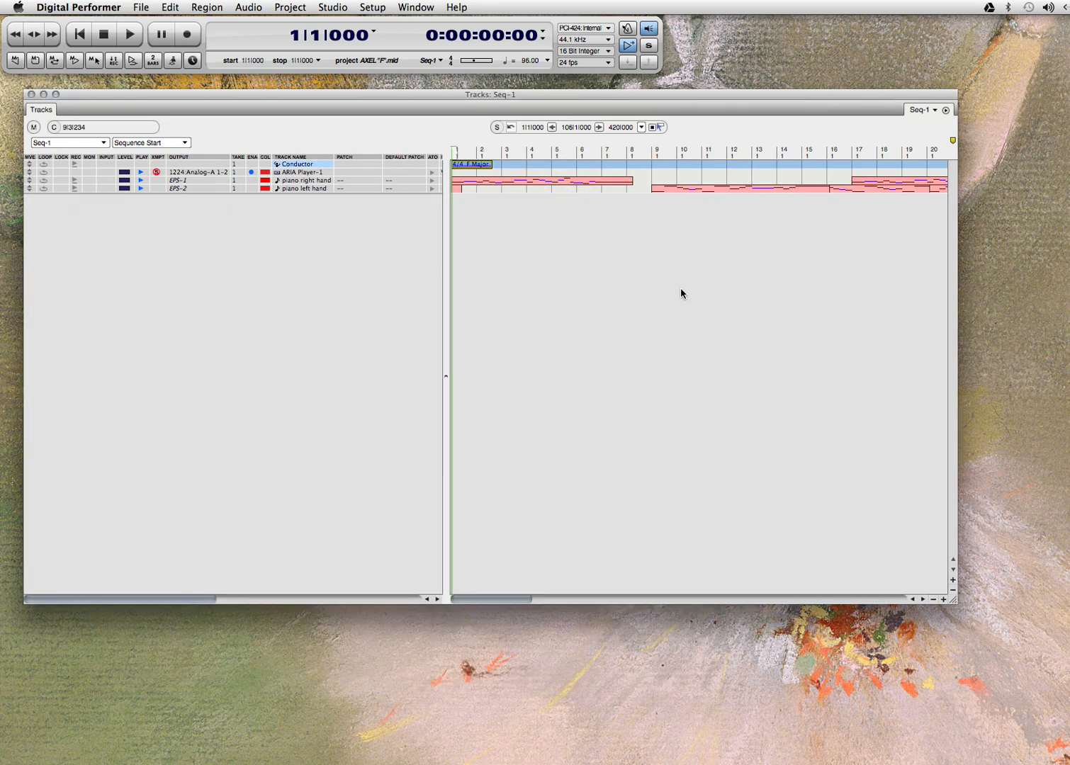
Step: Route the piano right hand track's output to ARIA Player-1-1 and the piano left hand track's output to ARIA Player-1-2
click(305, 182)
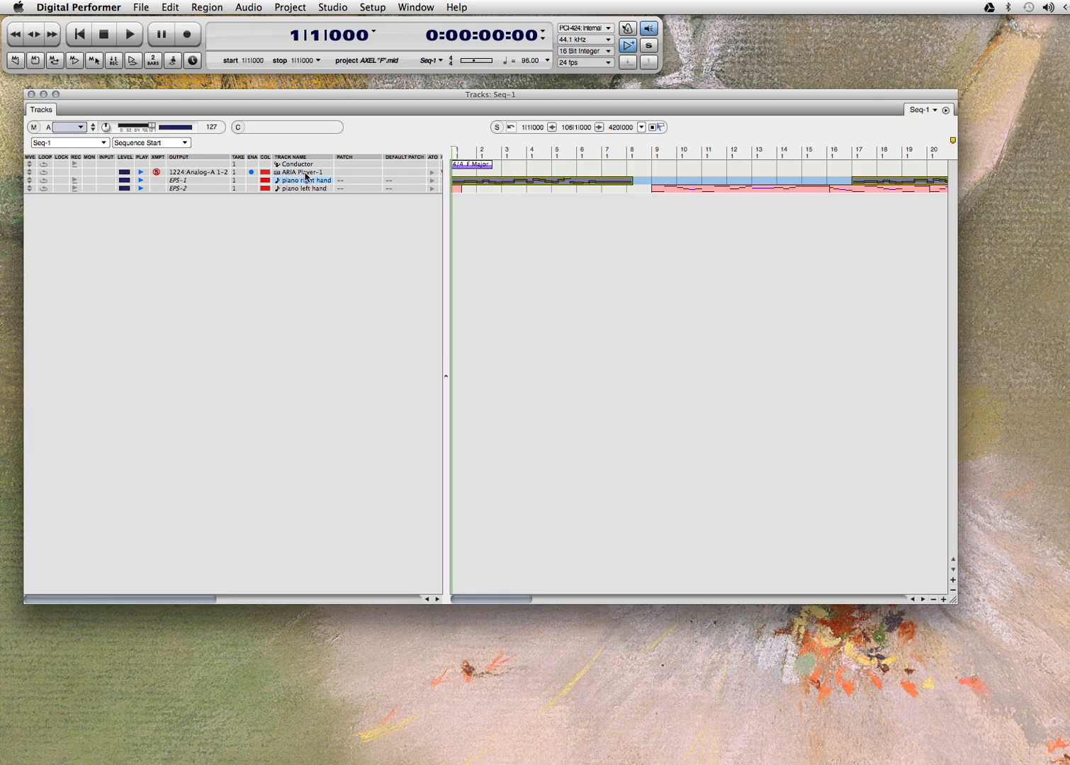
click(184, 181)
mouse_move(184, 182)
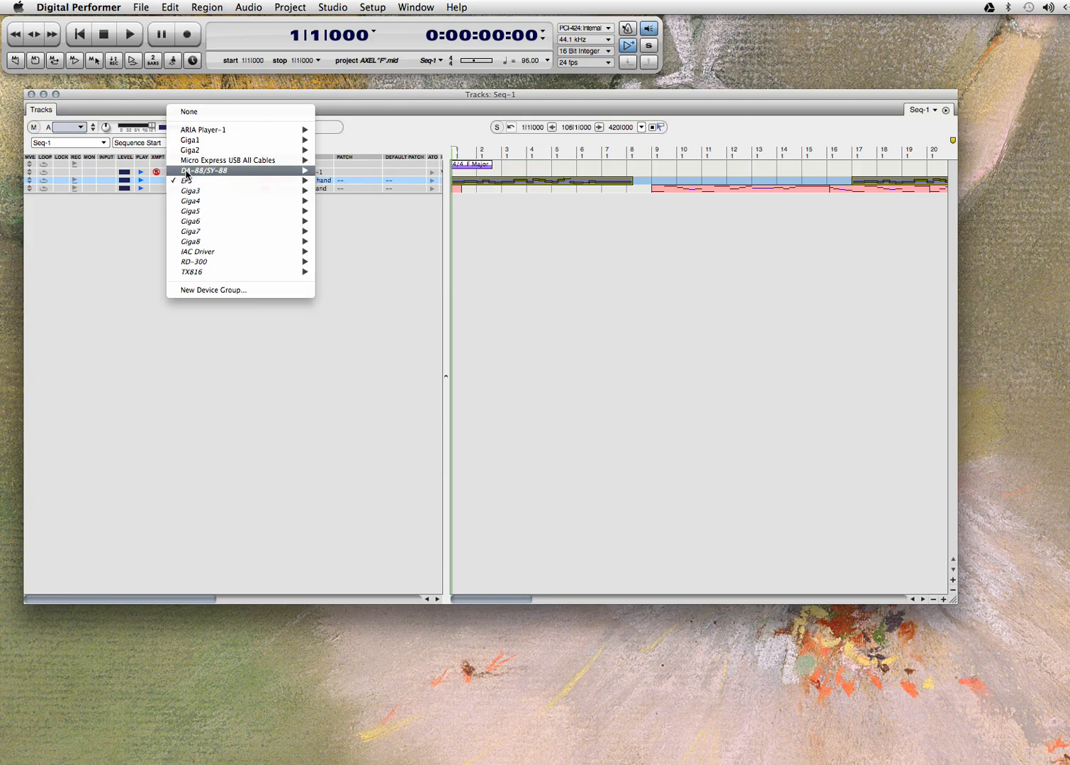
mouse_move(193, 131)
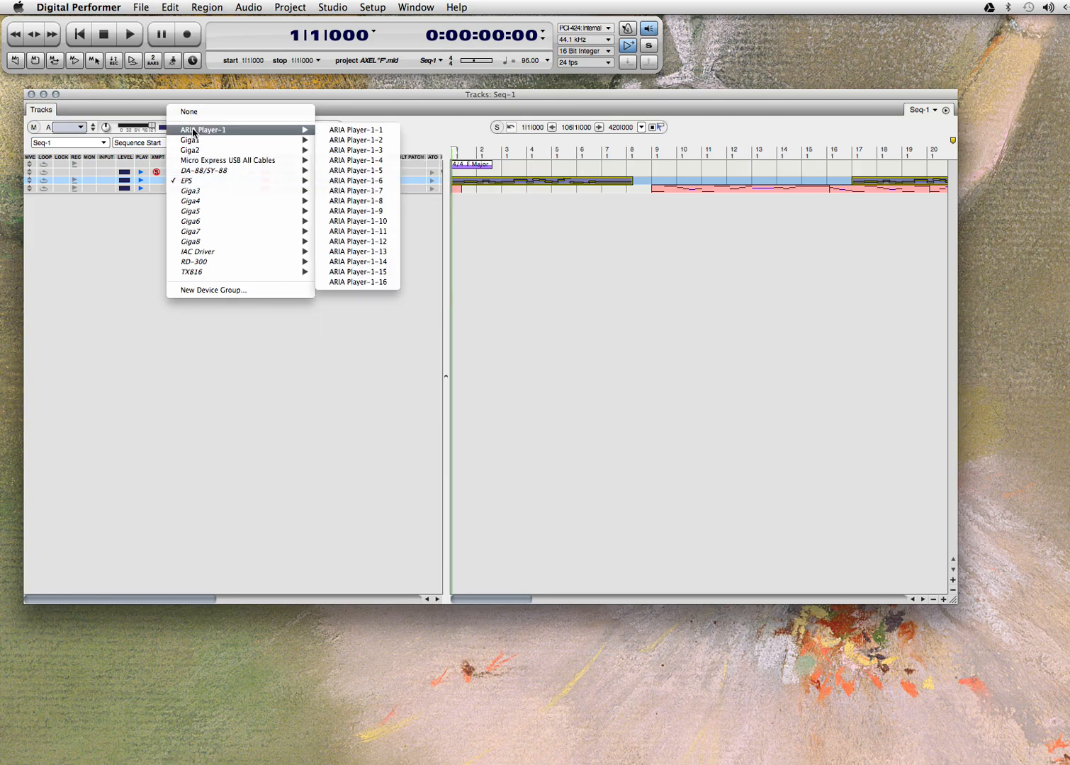
click(367, 131)
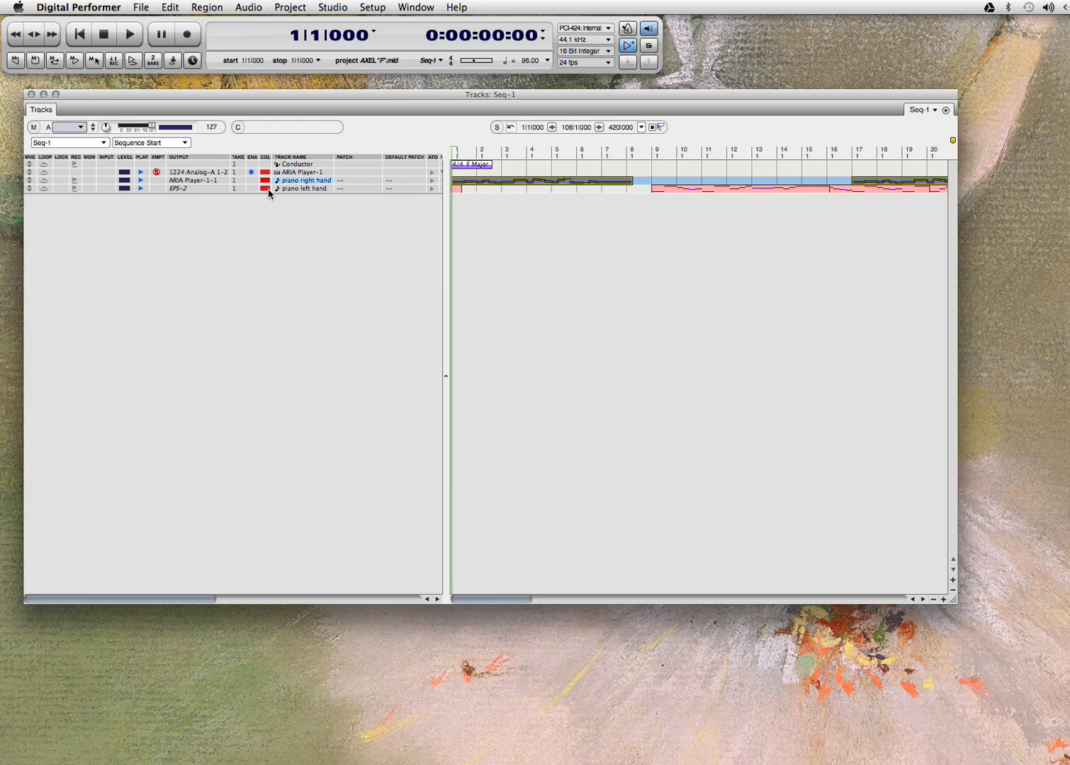
click(177, 188)
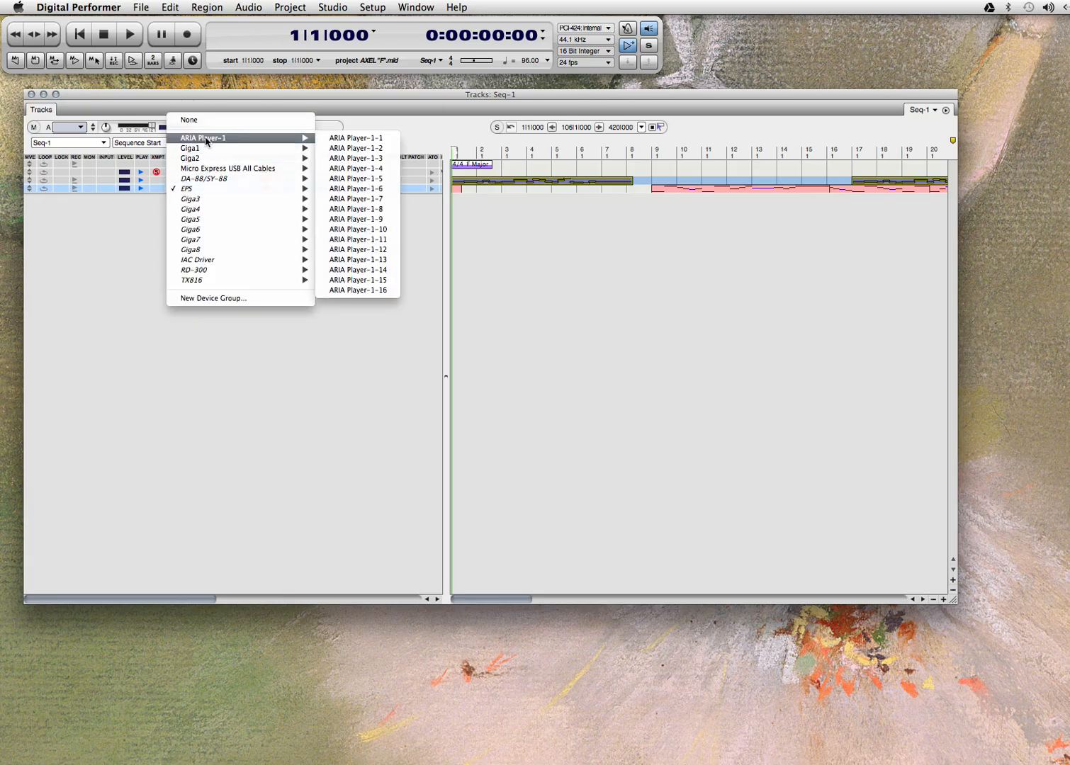
click(350, 188)
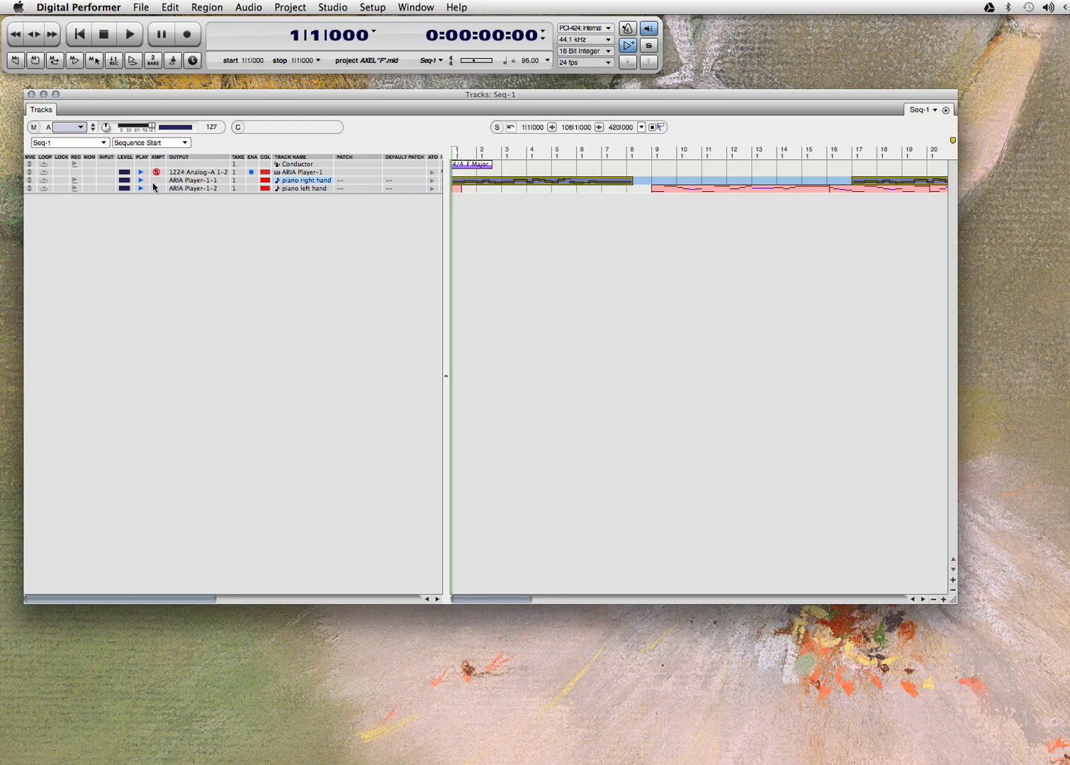
Step: Audition the opening bars of the sequence, set the tempo to 220 and play it again
click(131, 39)
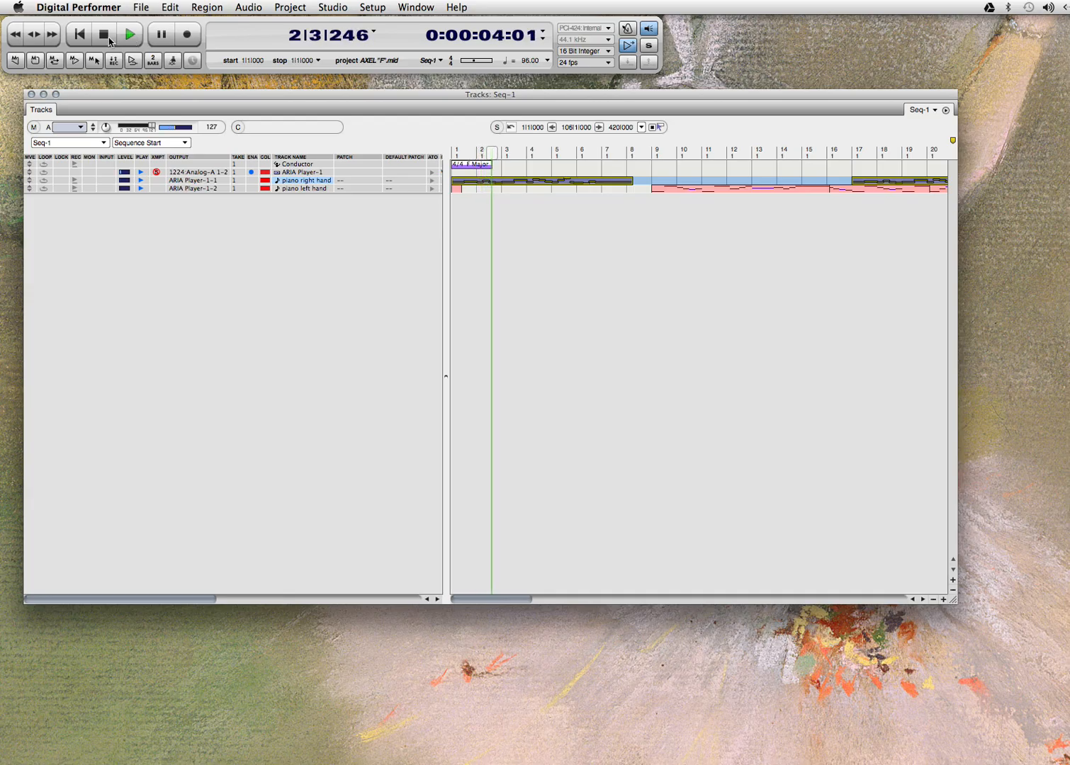
click(104, 36)
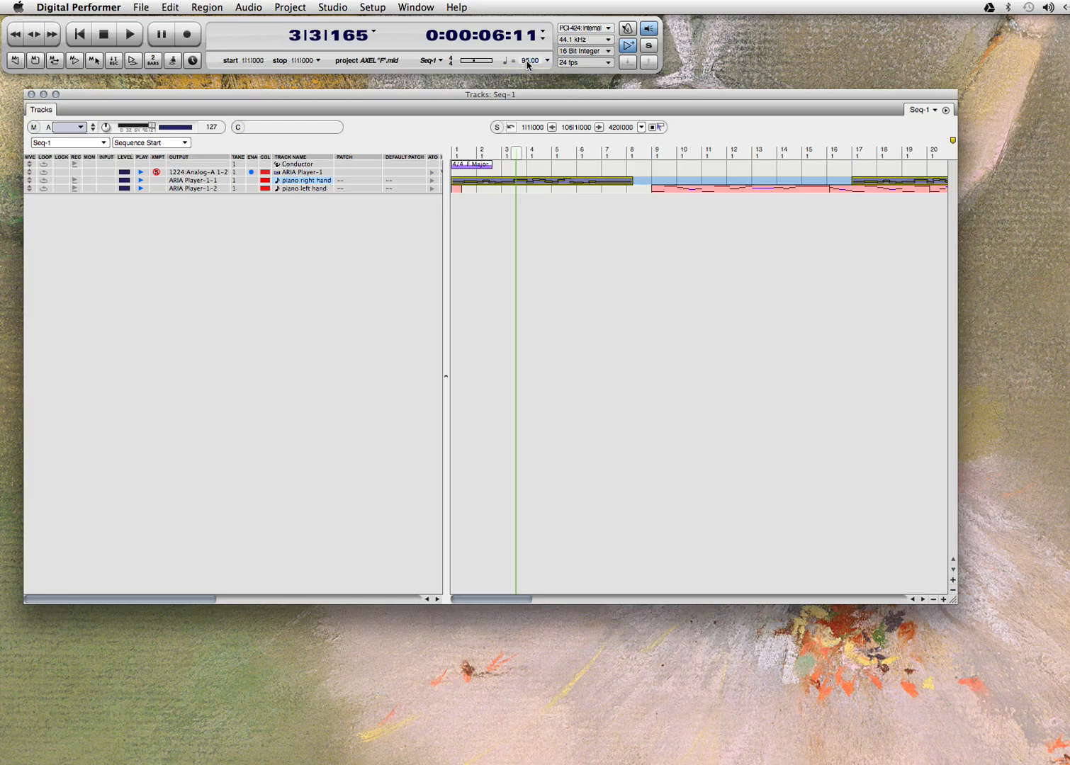
text(220)
key(Return)
key(Return)
key(space)
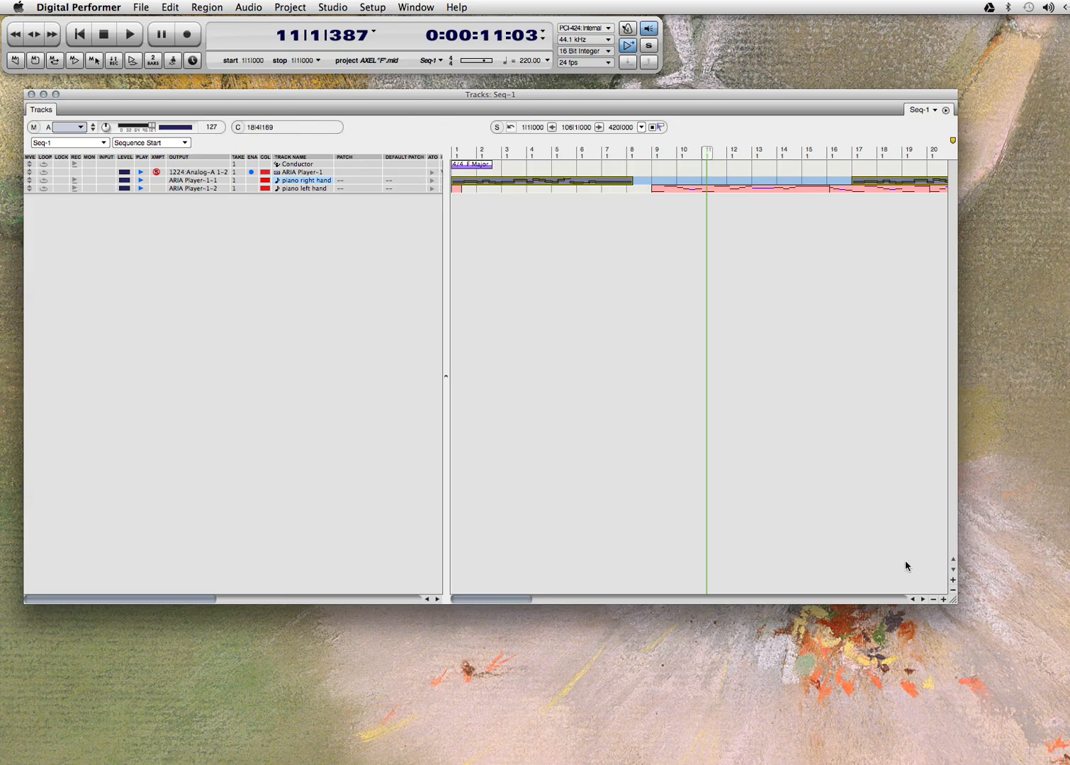
Step: Select the whole song across all tracks, from bar 1 to bar 113
click(933, 599)
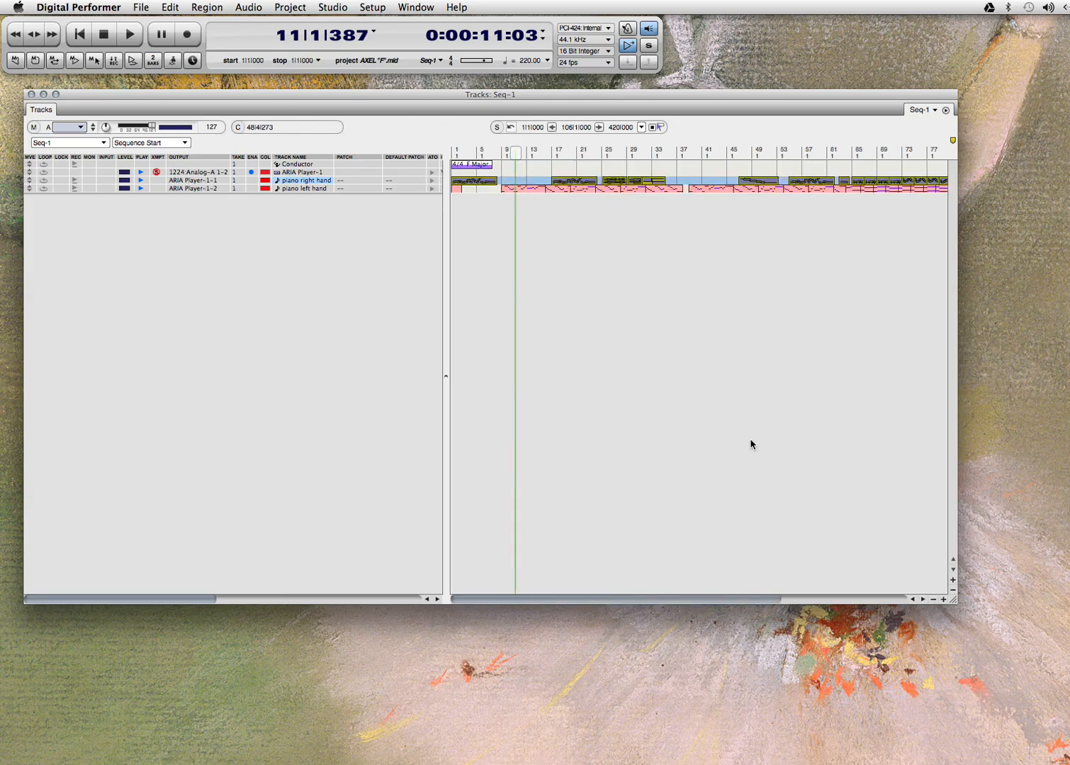
click(933, 599)
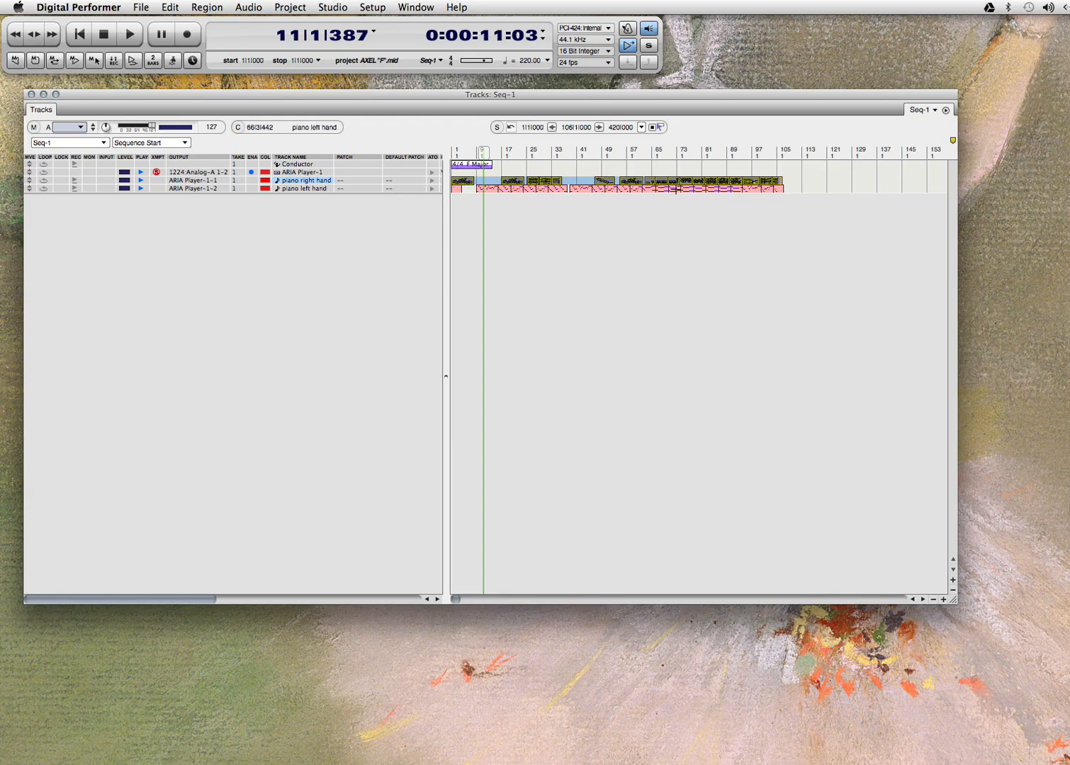
drag(785, 191, 461, 183)
click(555, 287)
key(super+a)
click(497, 294)
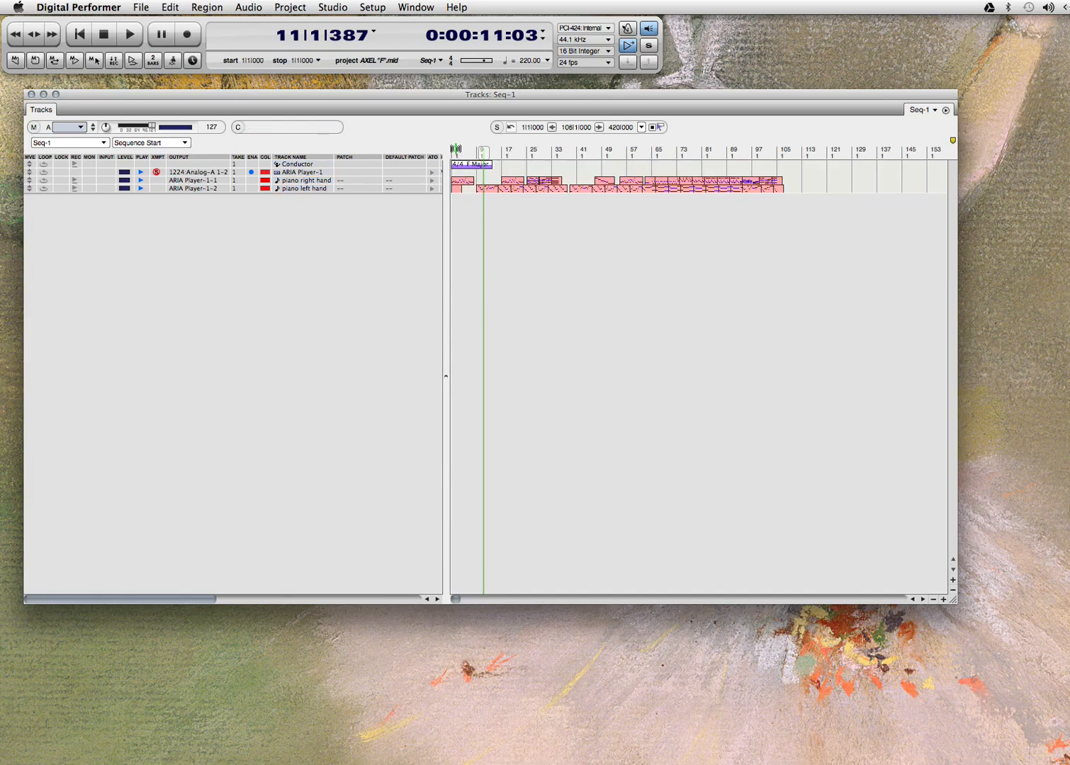
drag(454, 156, 479, 155)
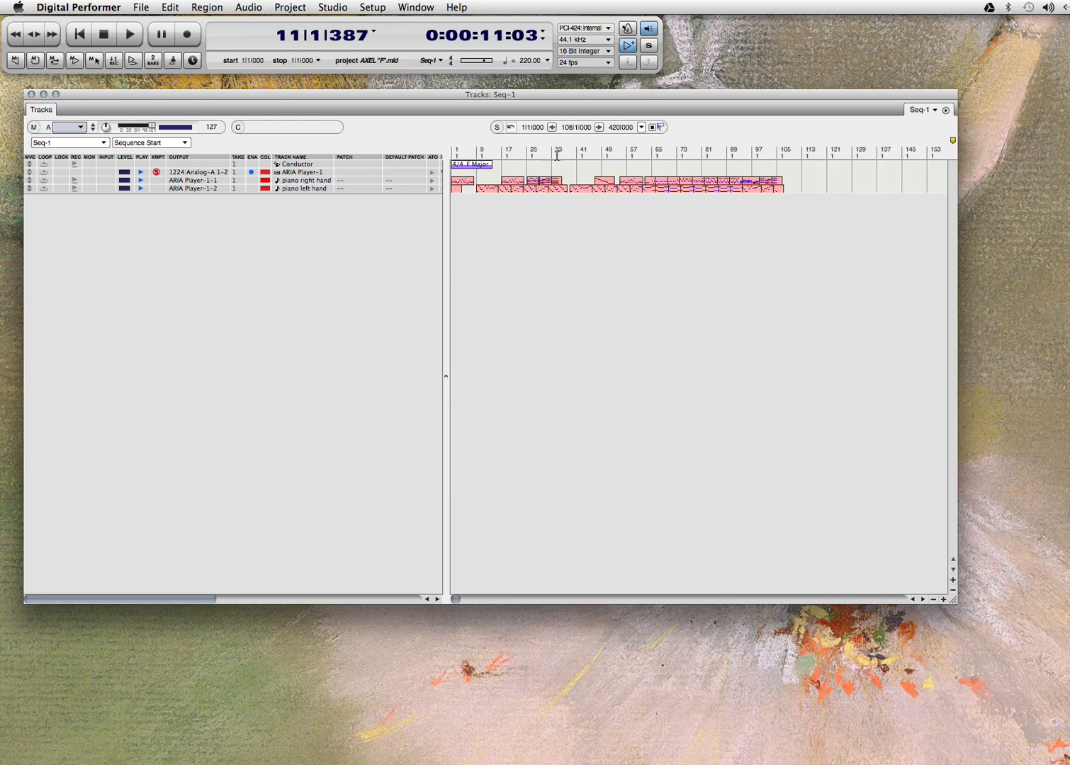
drag(683, 155, 801, 156)
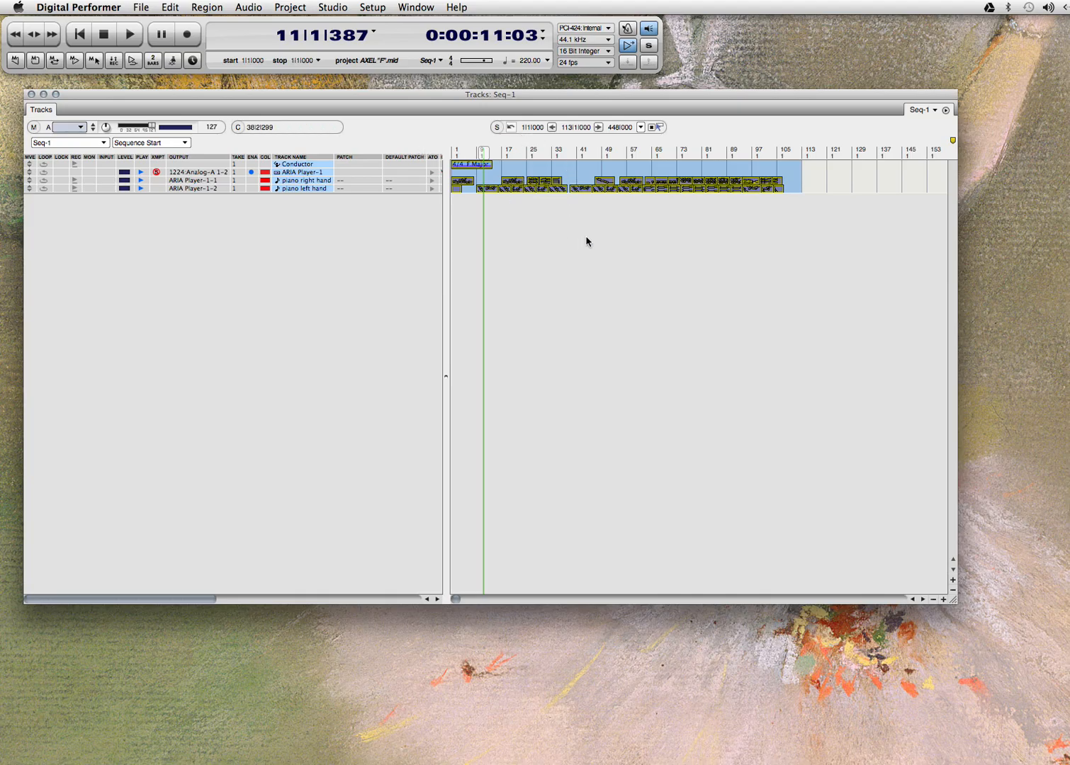
Step: Scale the note durations of the selected range by a percentage with Change Duration and play back part of the result
click(205, 7)
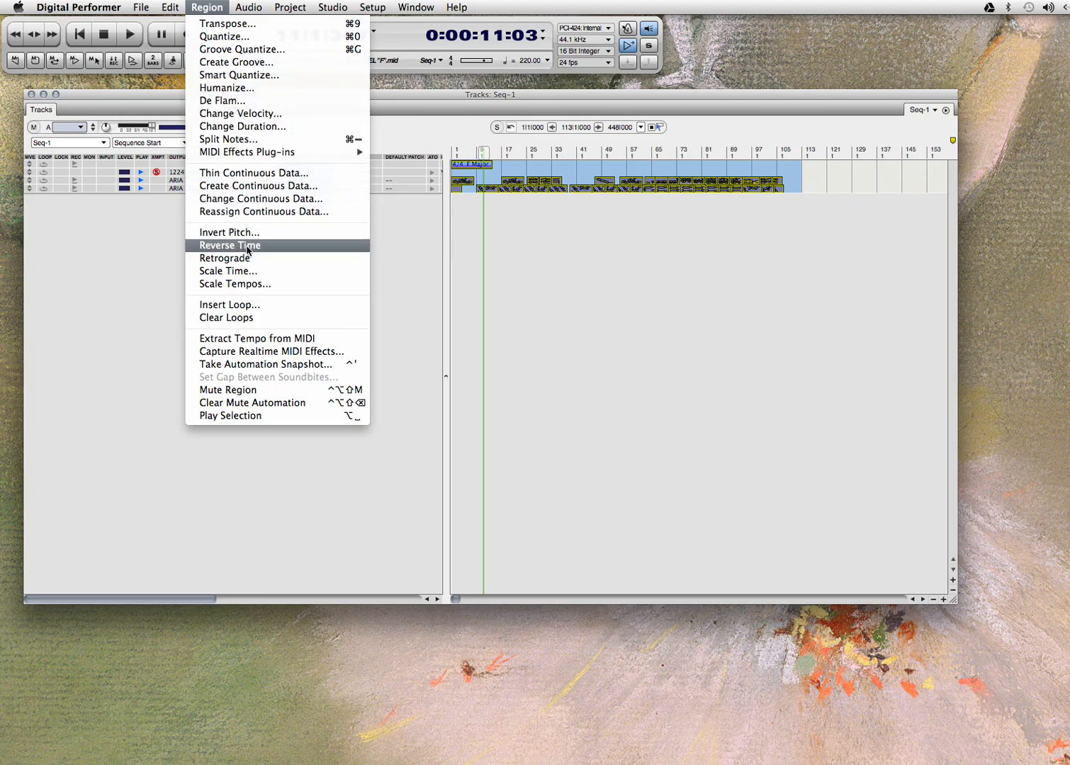
click(263, 128)
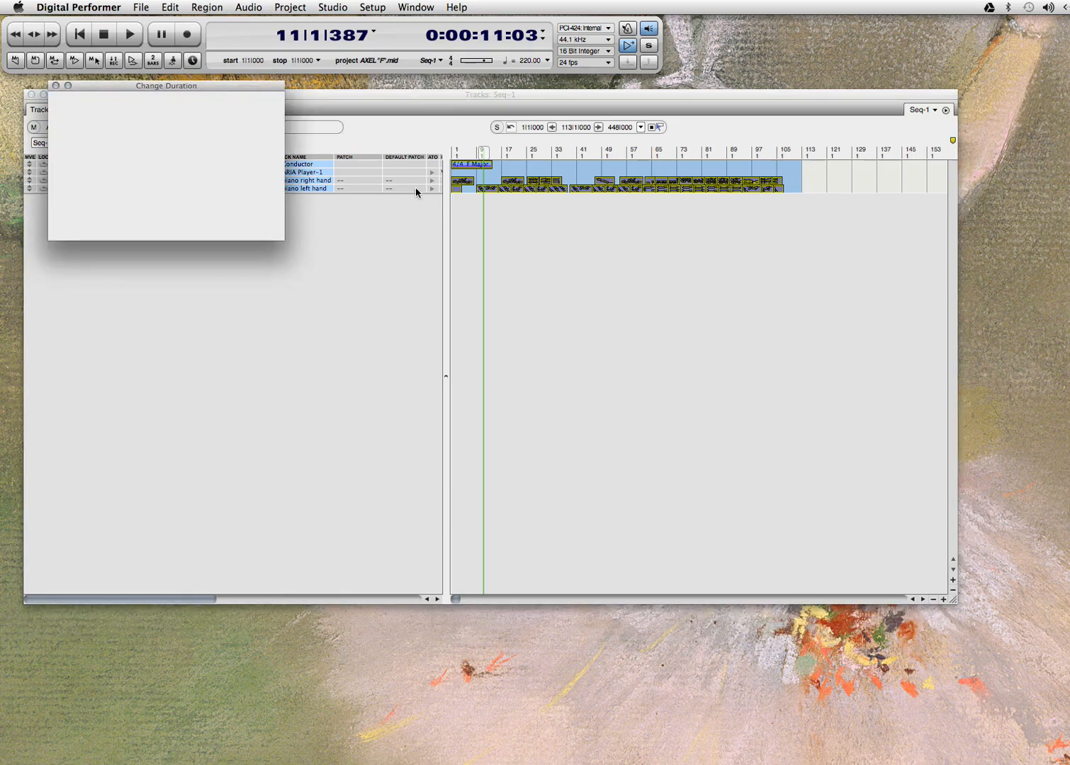
click(135, 128)
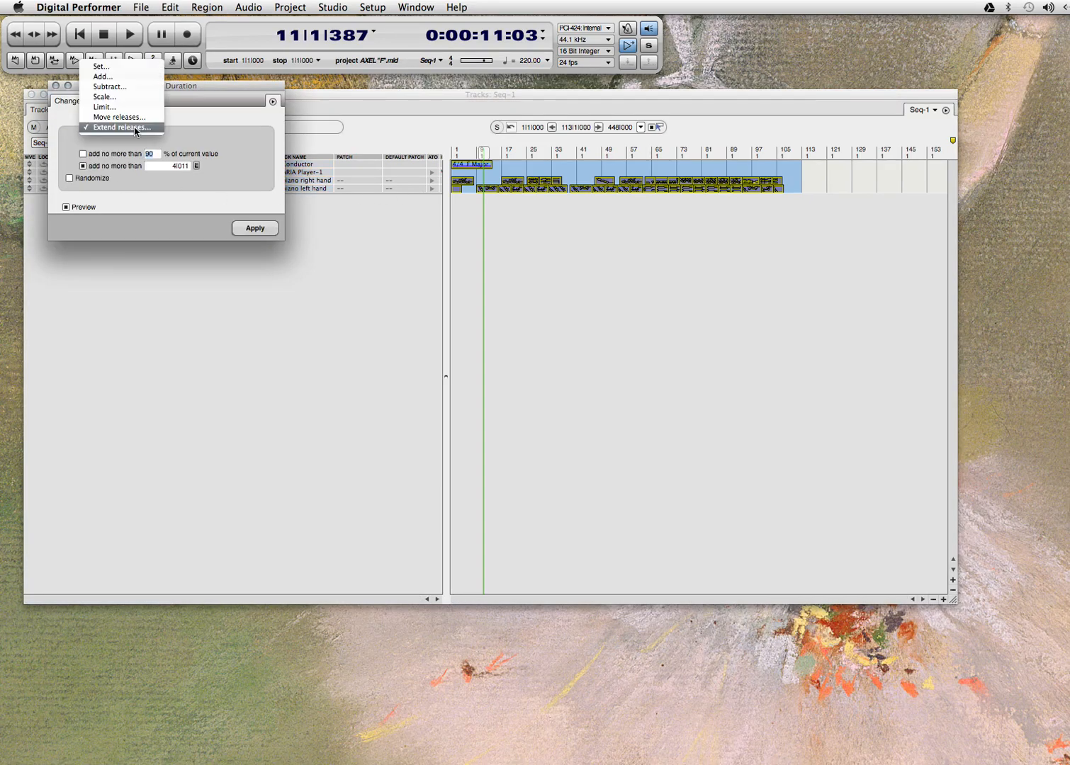
click(130, 66)
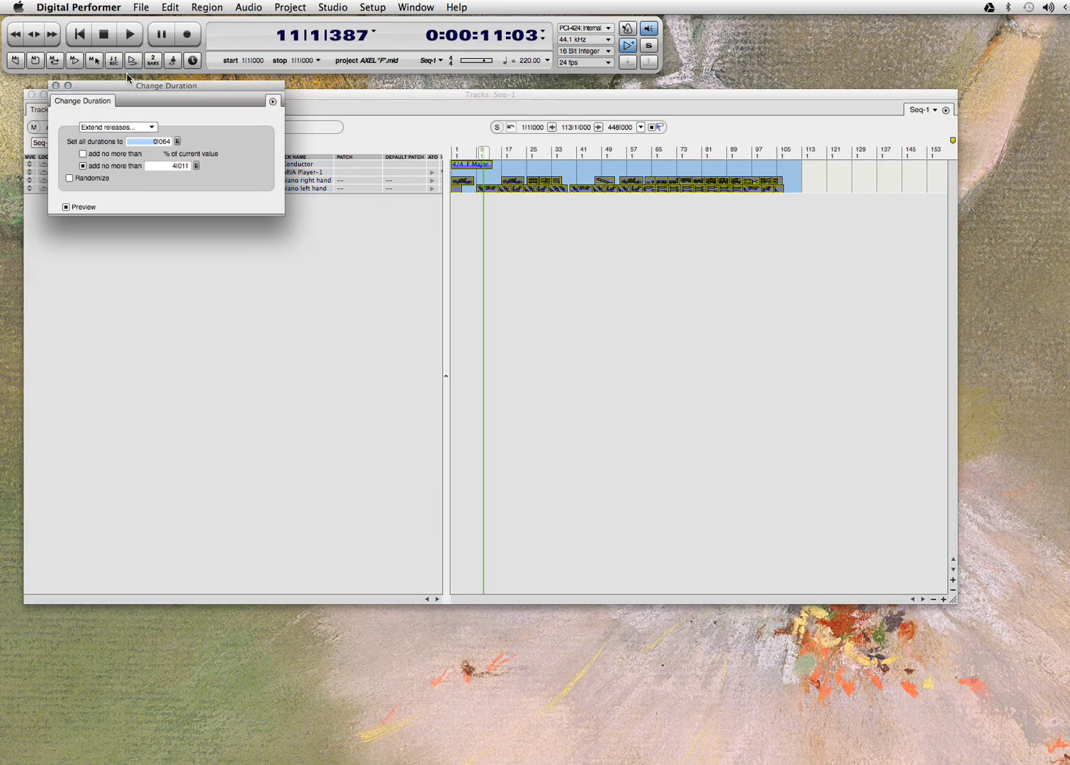
click(117, 119)
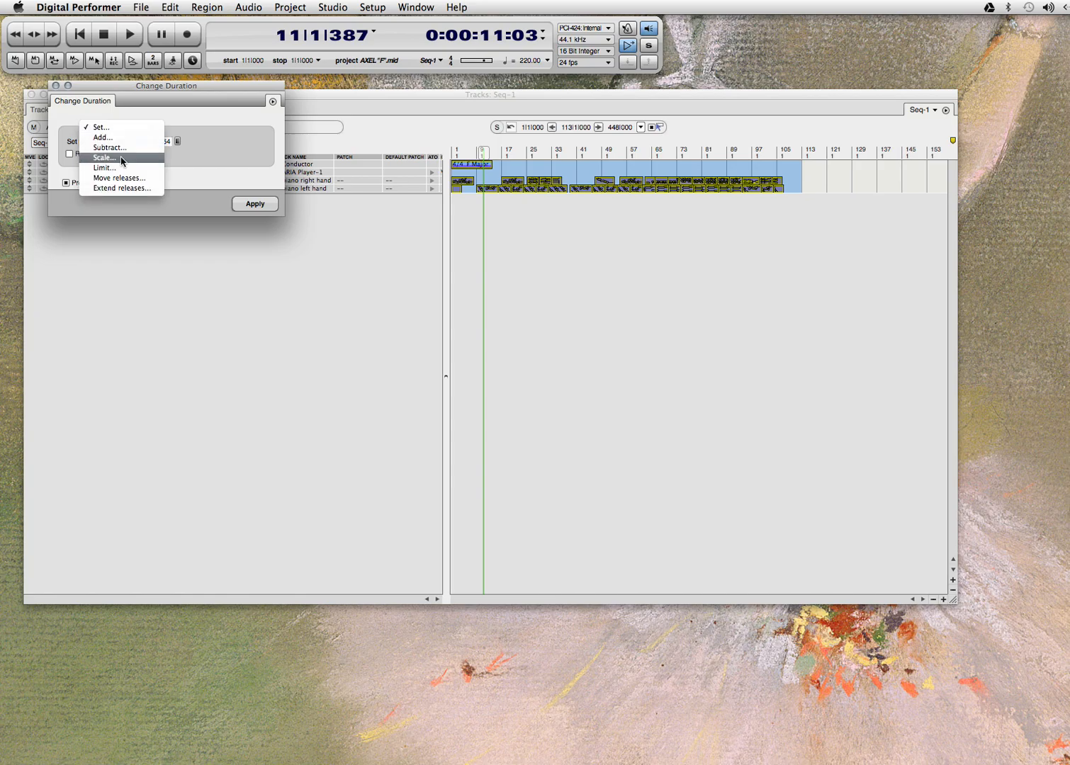
click(133, 157)
click(125, 131)
click(125, 131)
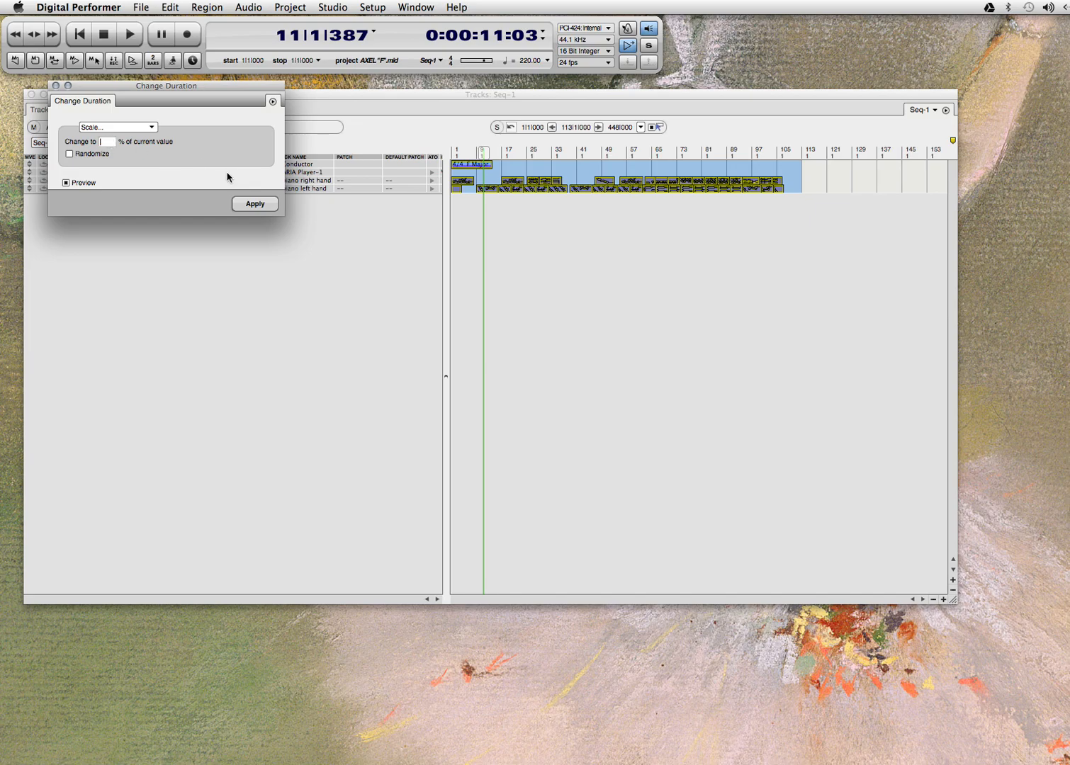
click(251, 205)
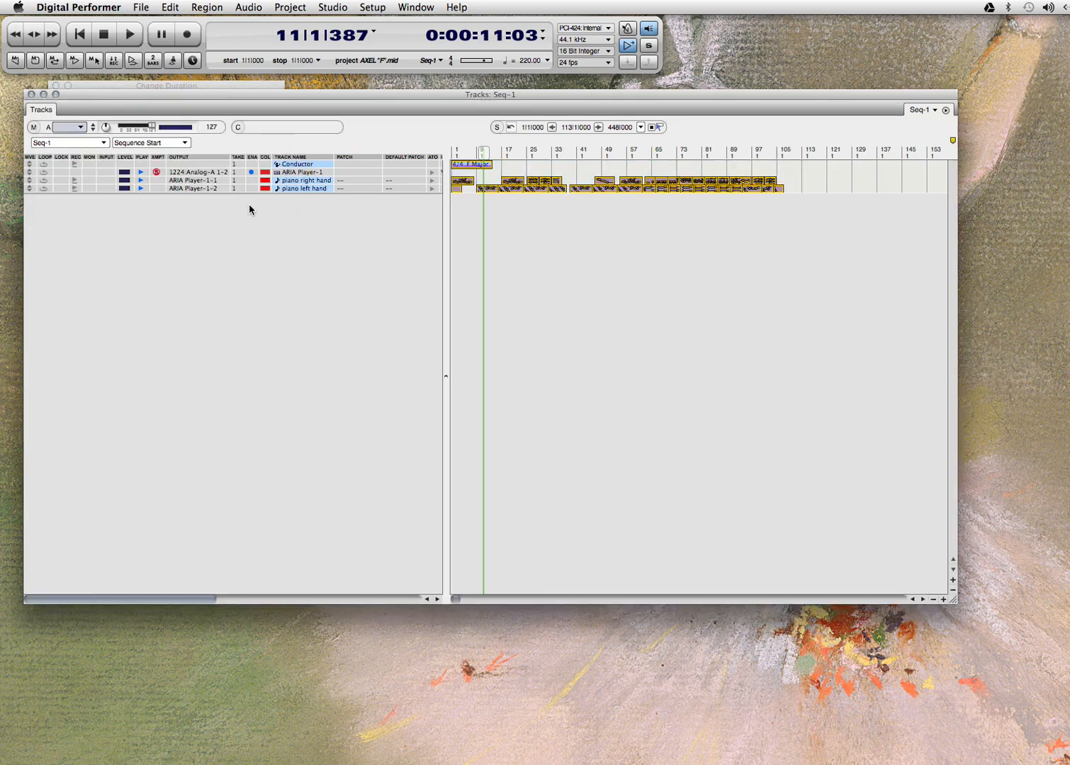
key(space)
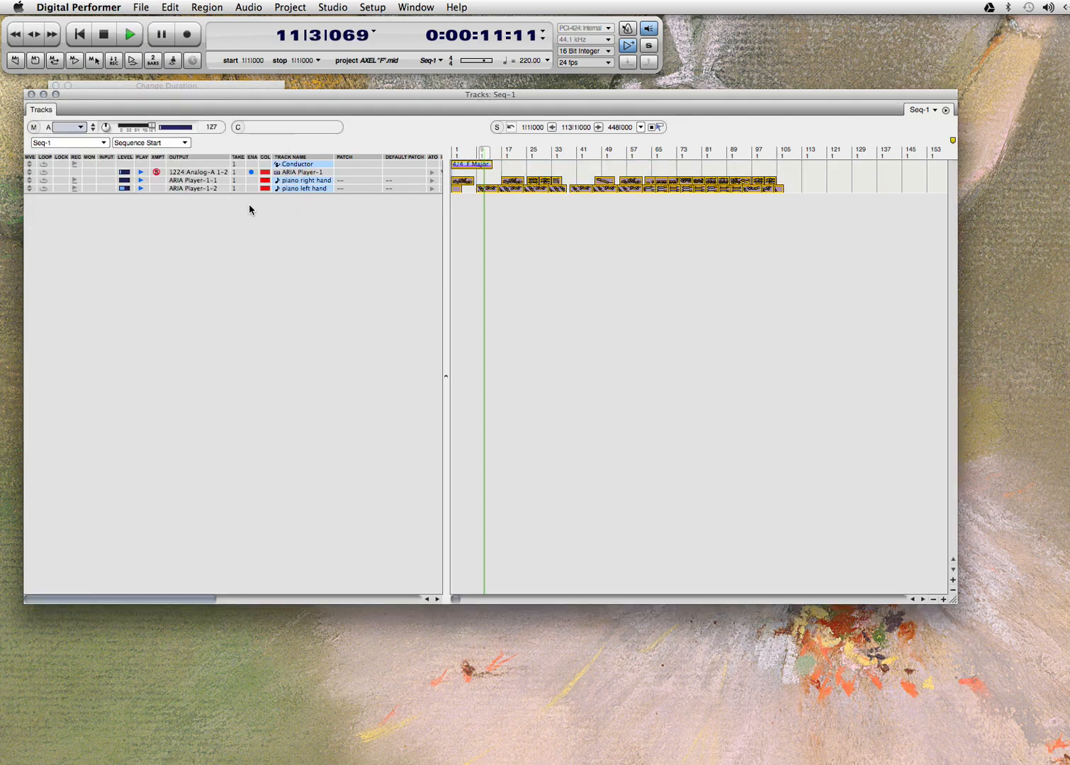
click(104, 35)
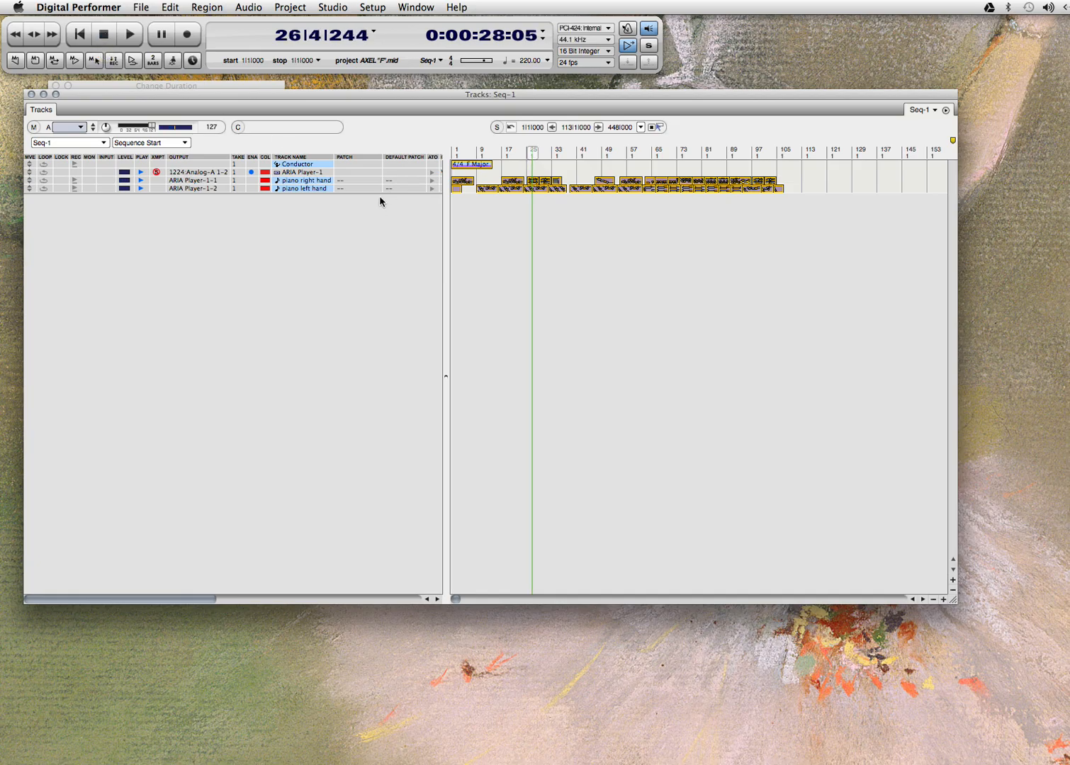